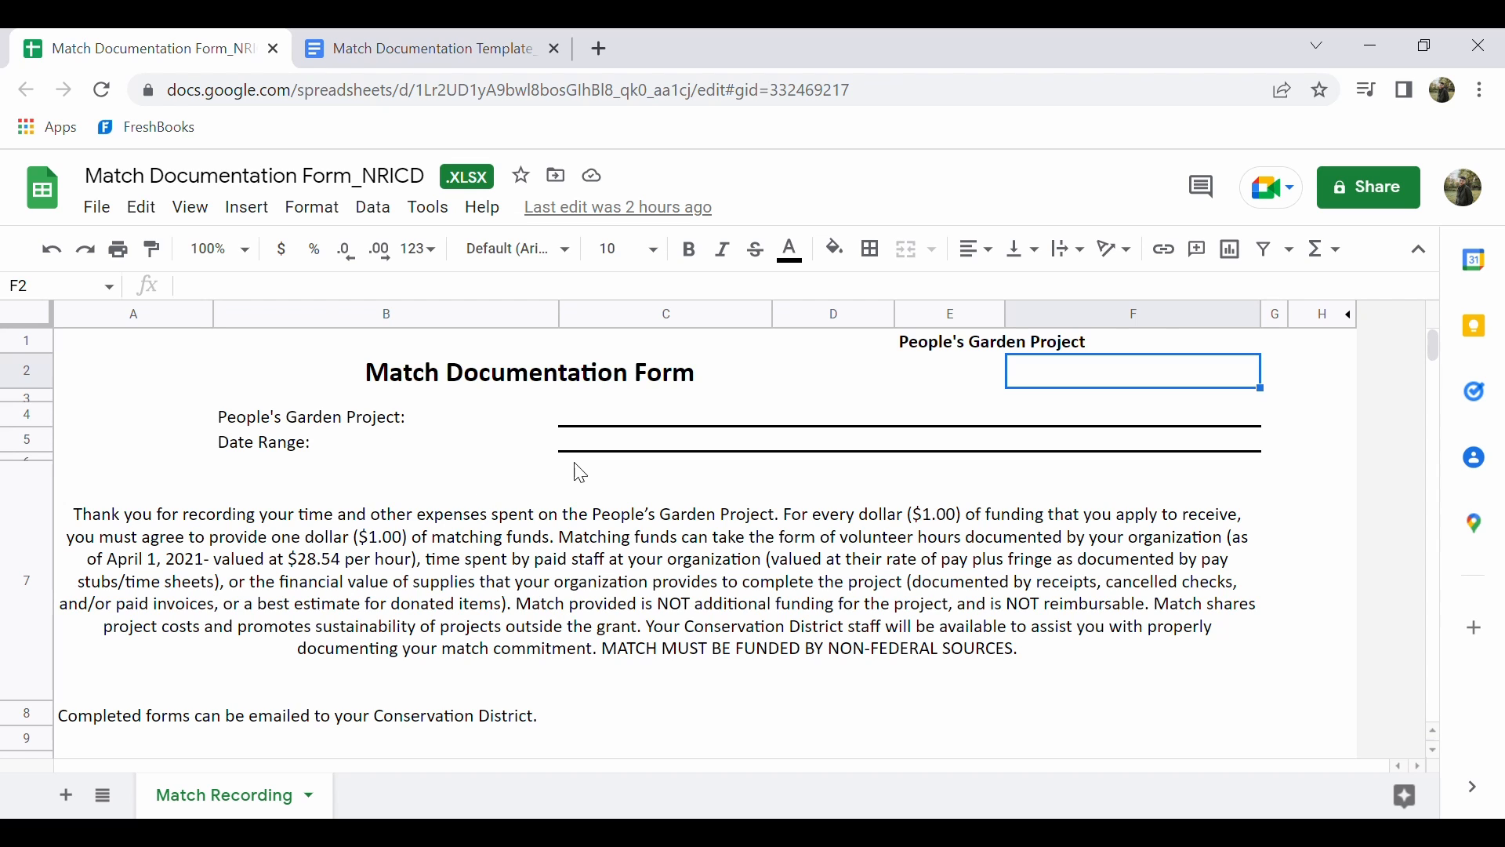
# - Enter "Community Garden Expansion Project" as the People's Garden Project name in the form header
pyautogui.click(607, 423)
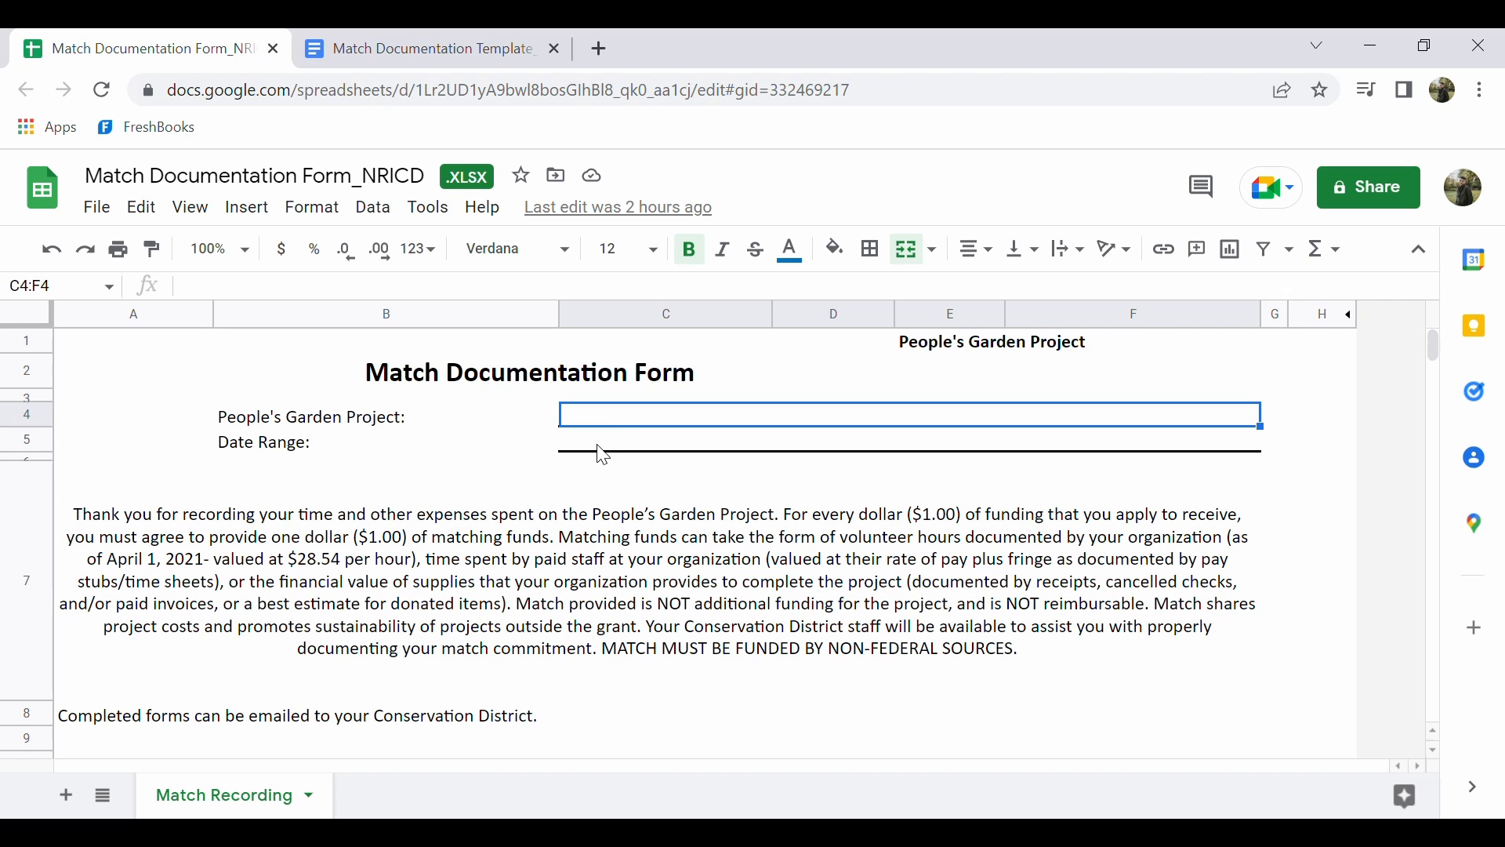
pyautogui.click(600, 452)
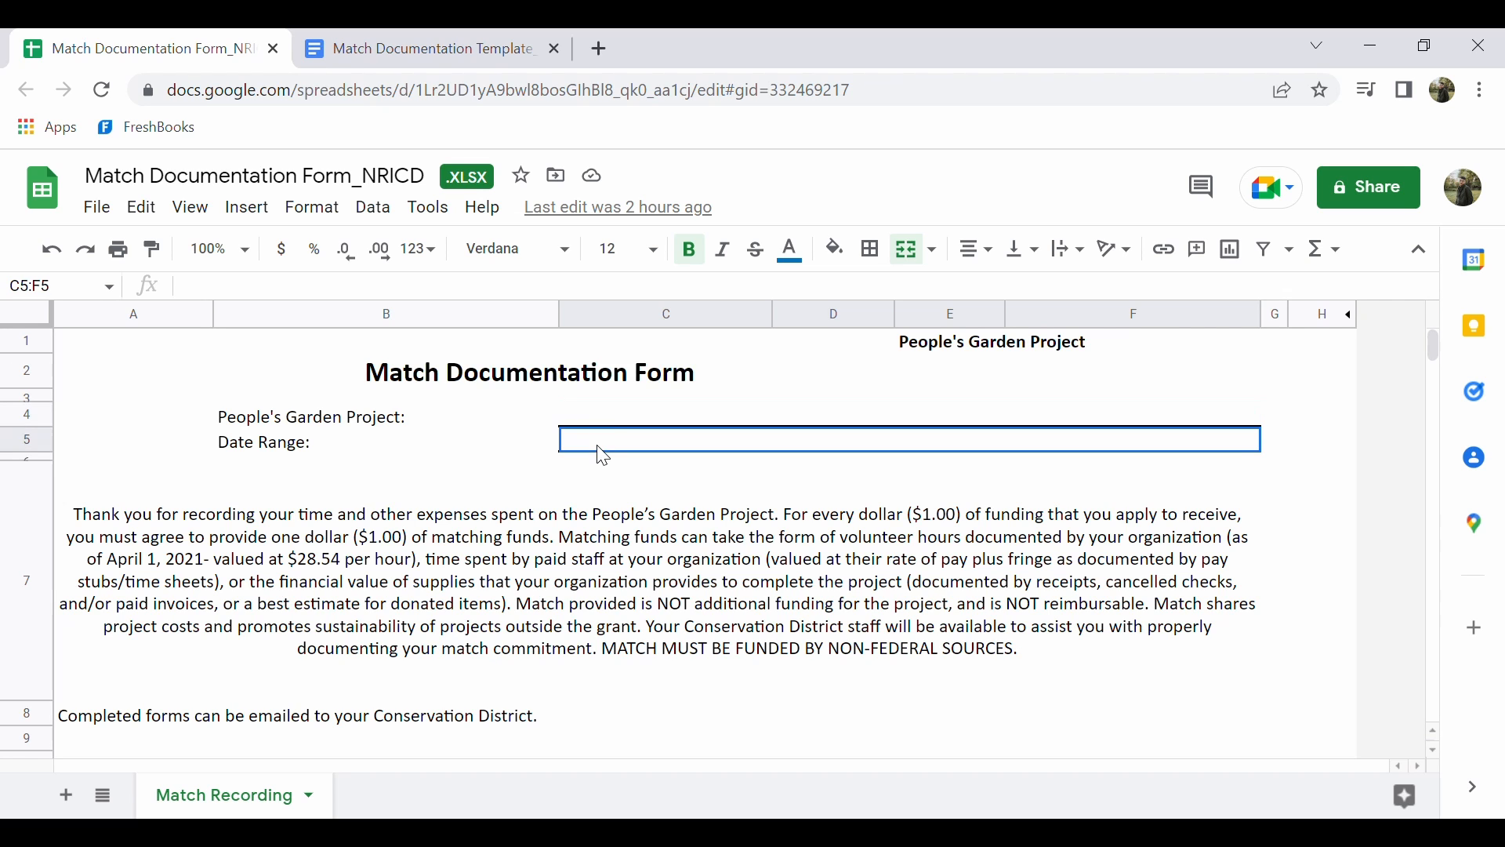
pyautogui.click(619, 421)
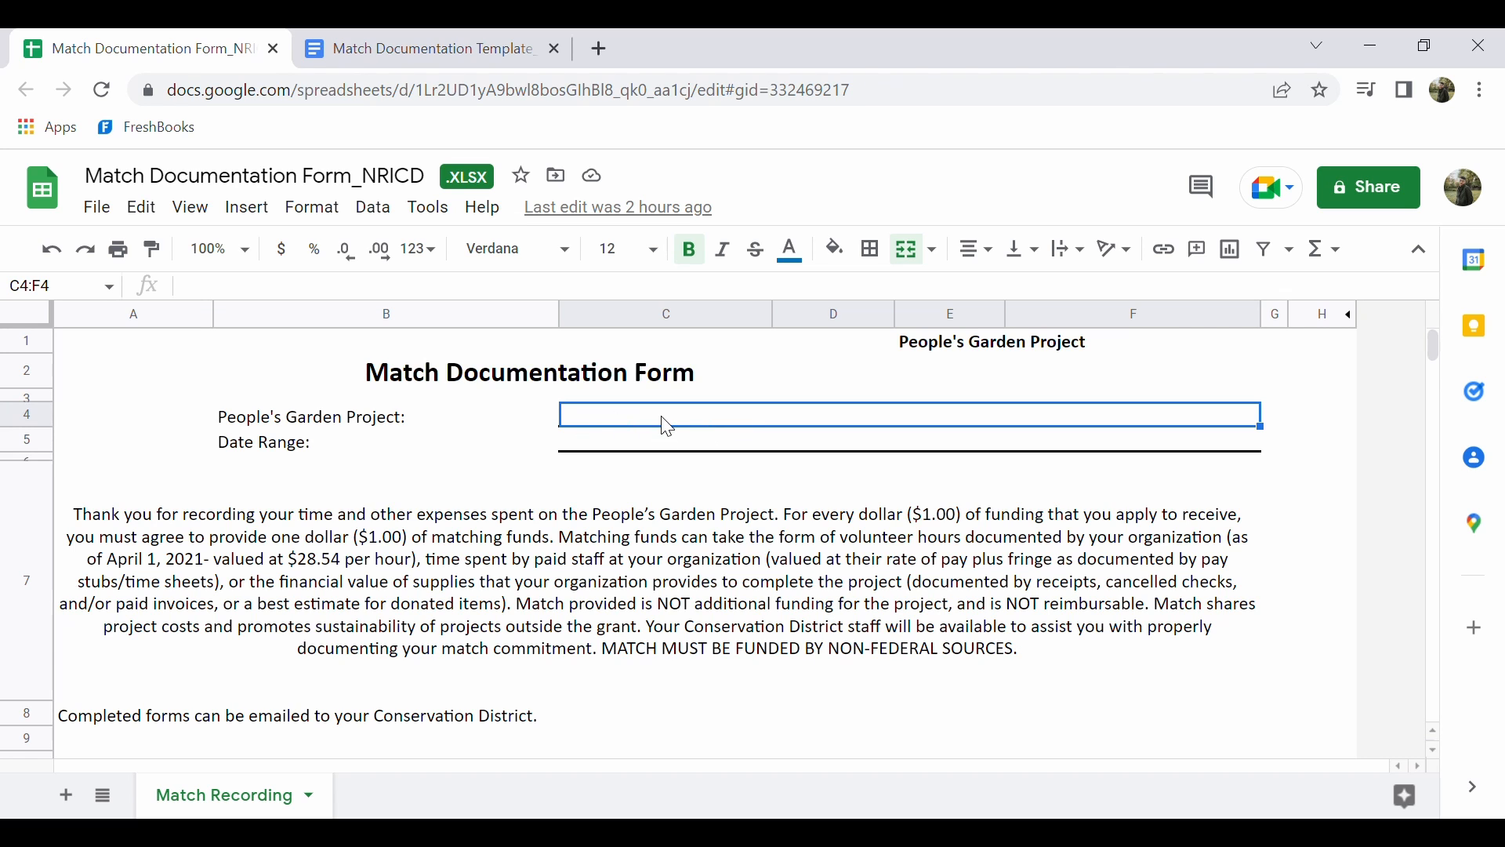
pyautogui.write('Community Gar')
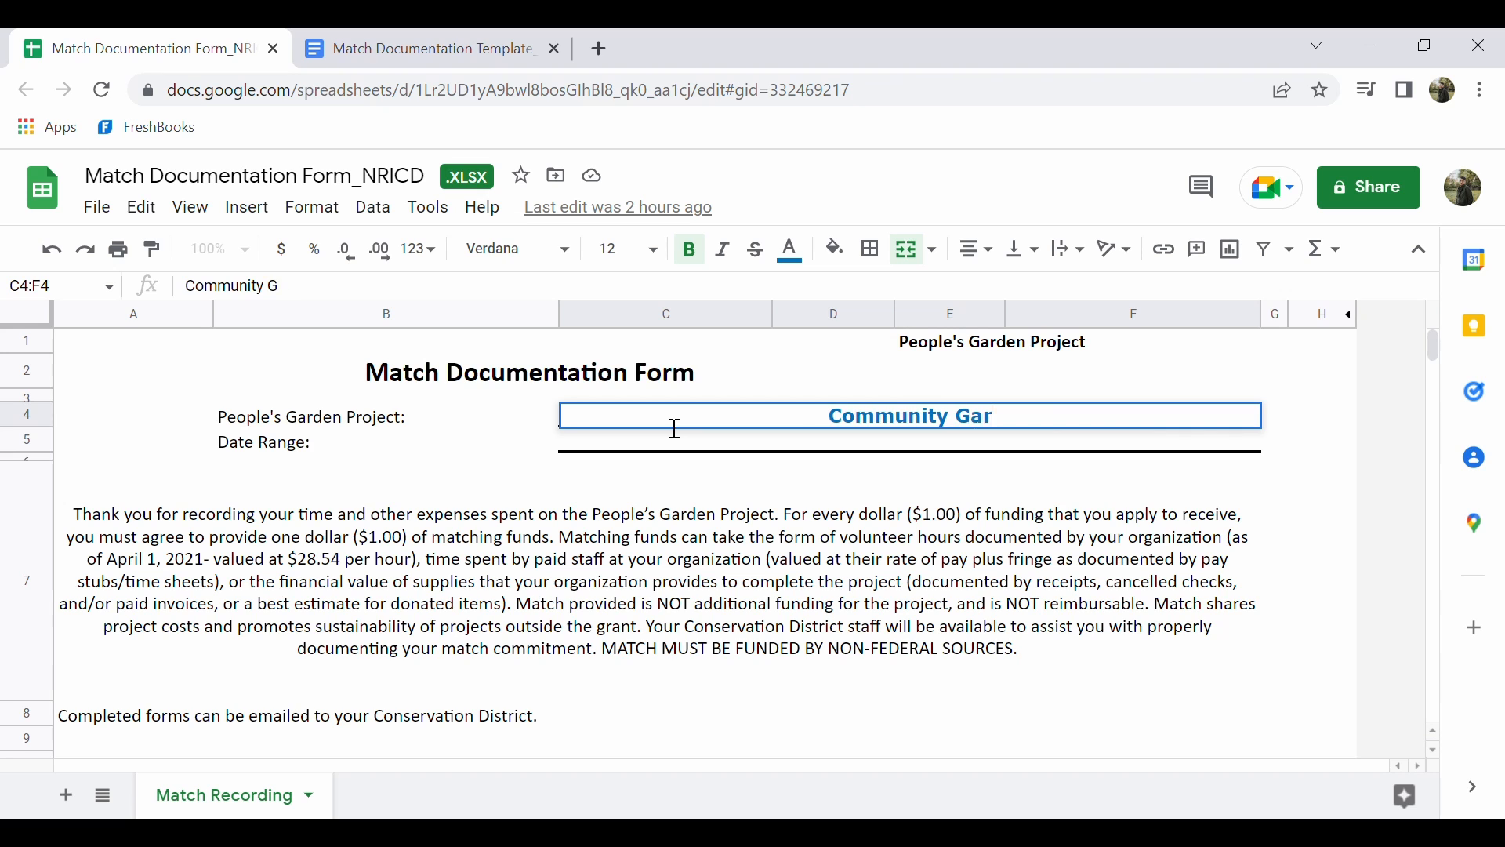
pyautogui.write('den Exapn')
pyautogui.press('BackSpace')
pyautogui.press('BackSpace')
pyautogui.press('BackSpace')
pyautogui.write('pa')
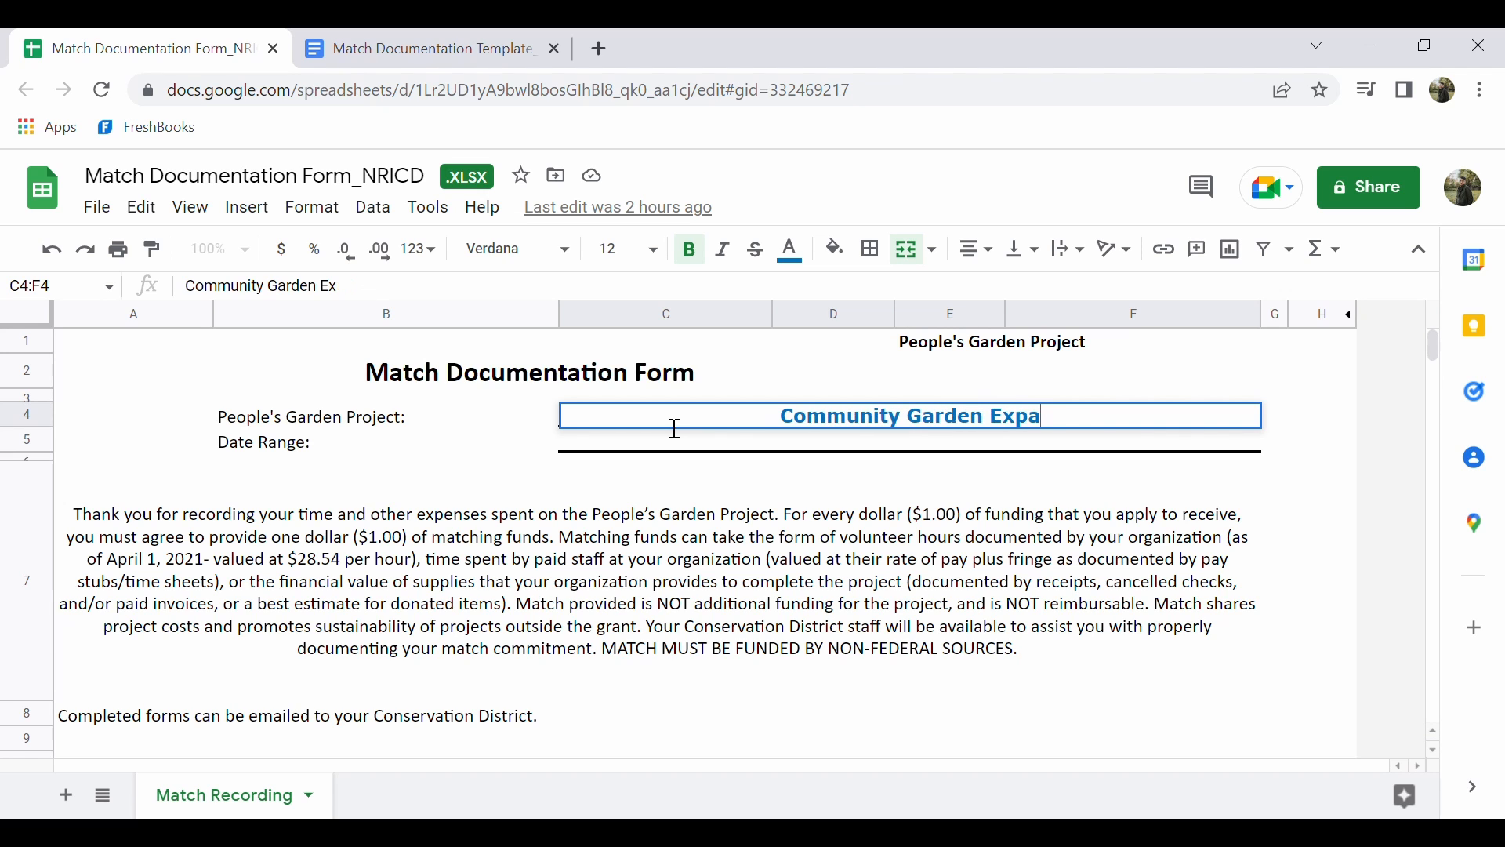
pyautogui.write('nsion Project')
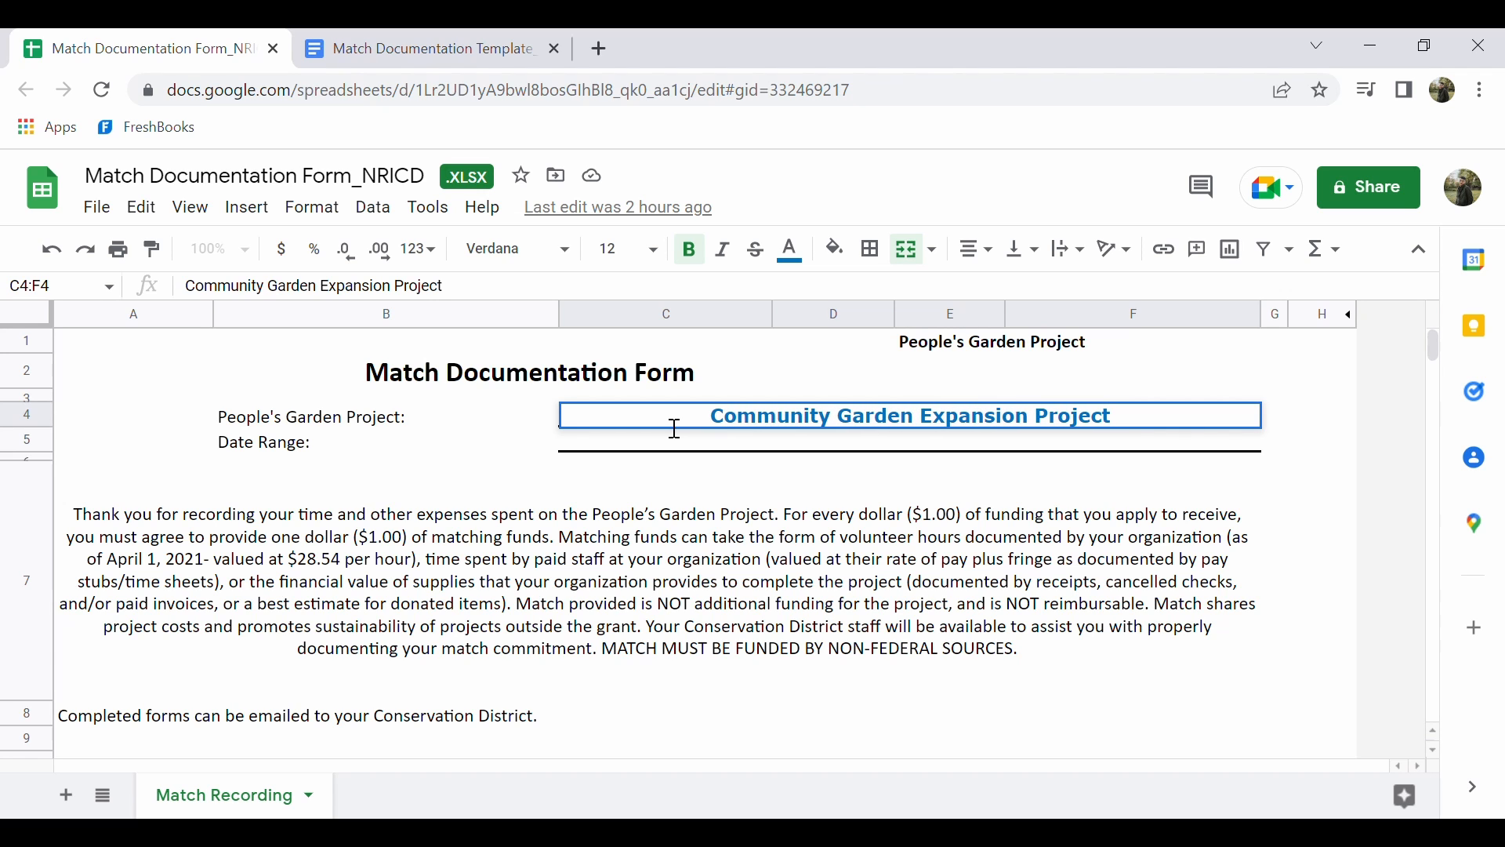
pyautogui.press('Return')
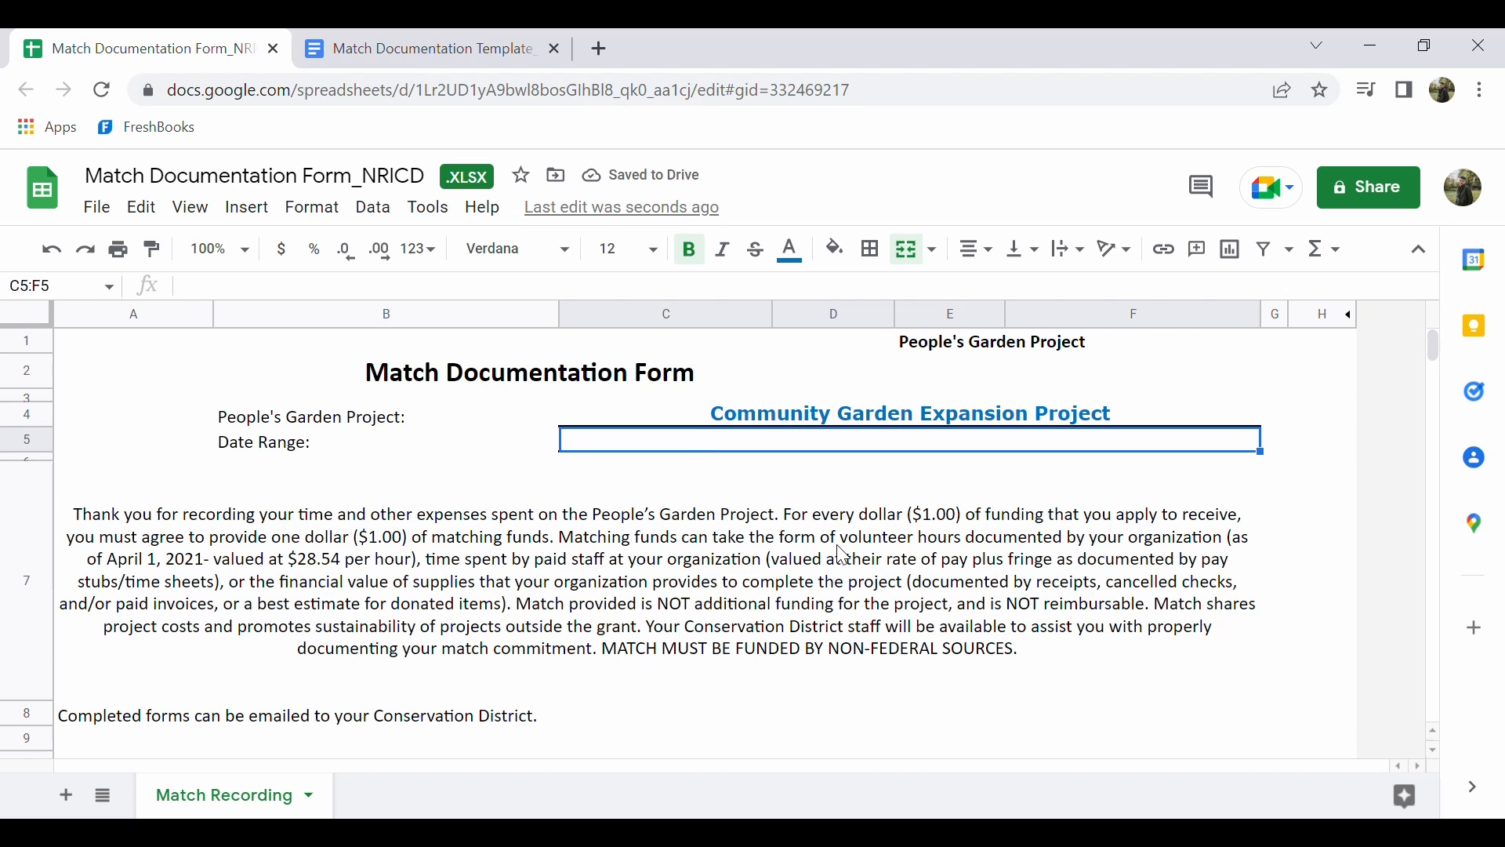
# - Fill in the form's date range as "5/1/22 - 6/30/22"
pyautogui.write('5/1/22')
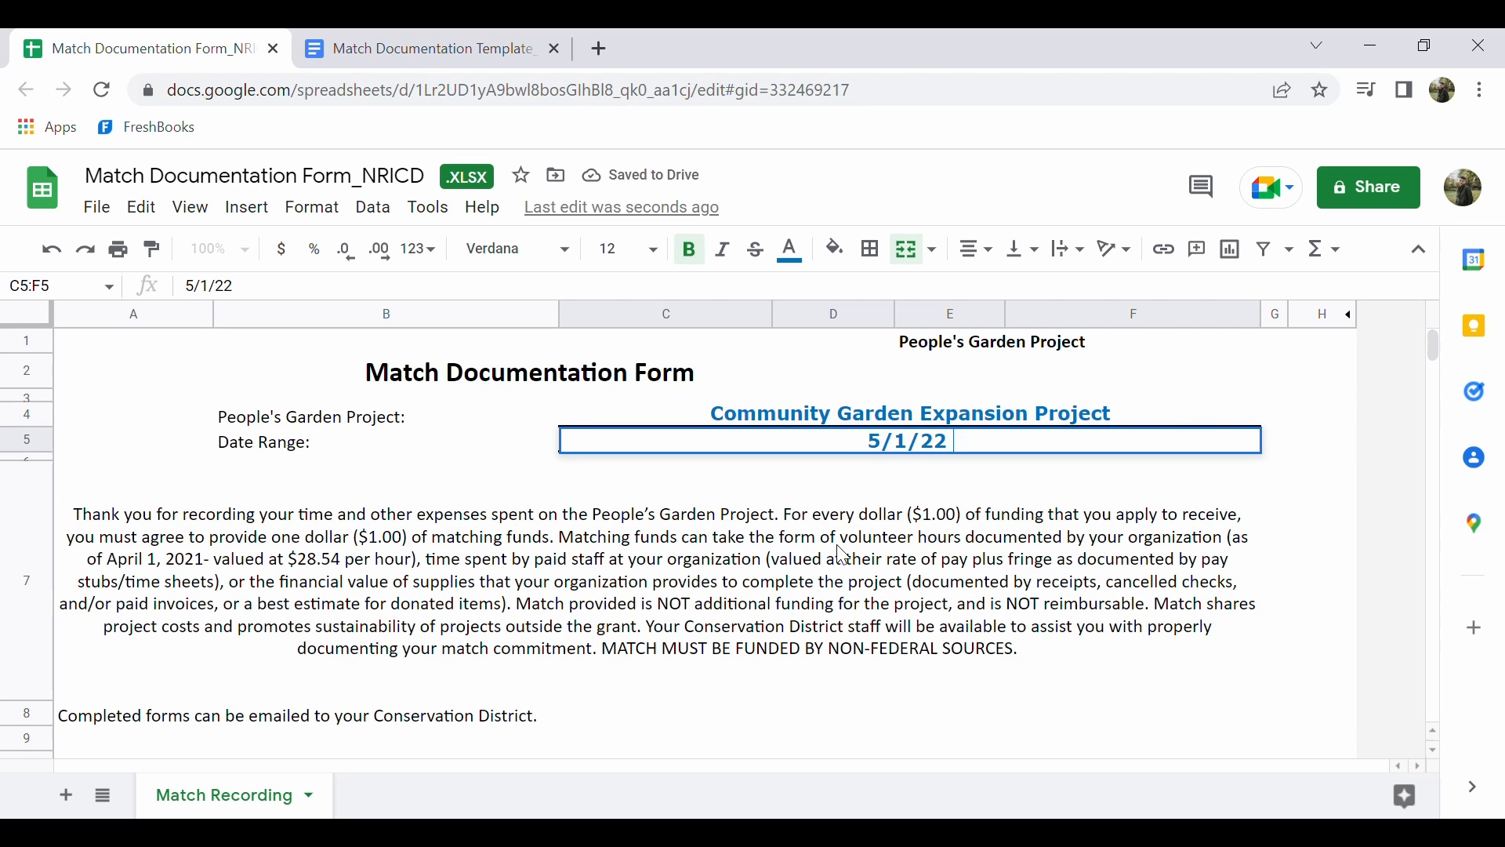
pyautogui.write(' - 6/30/22')
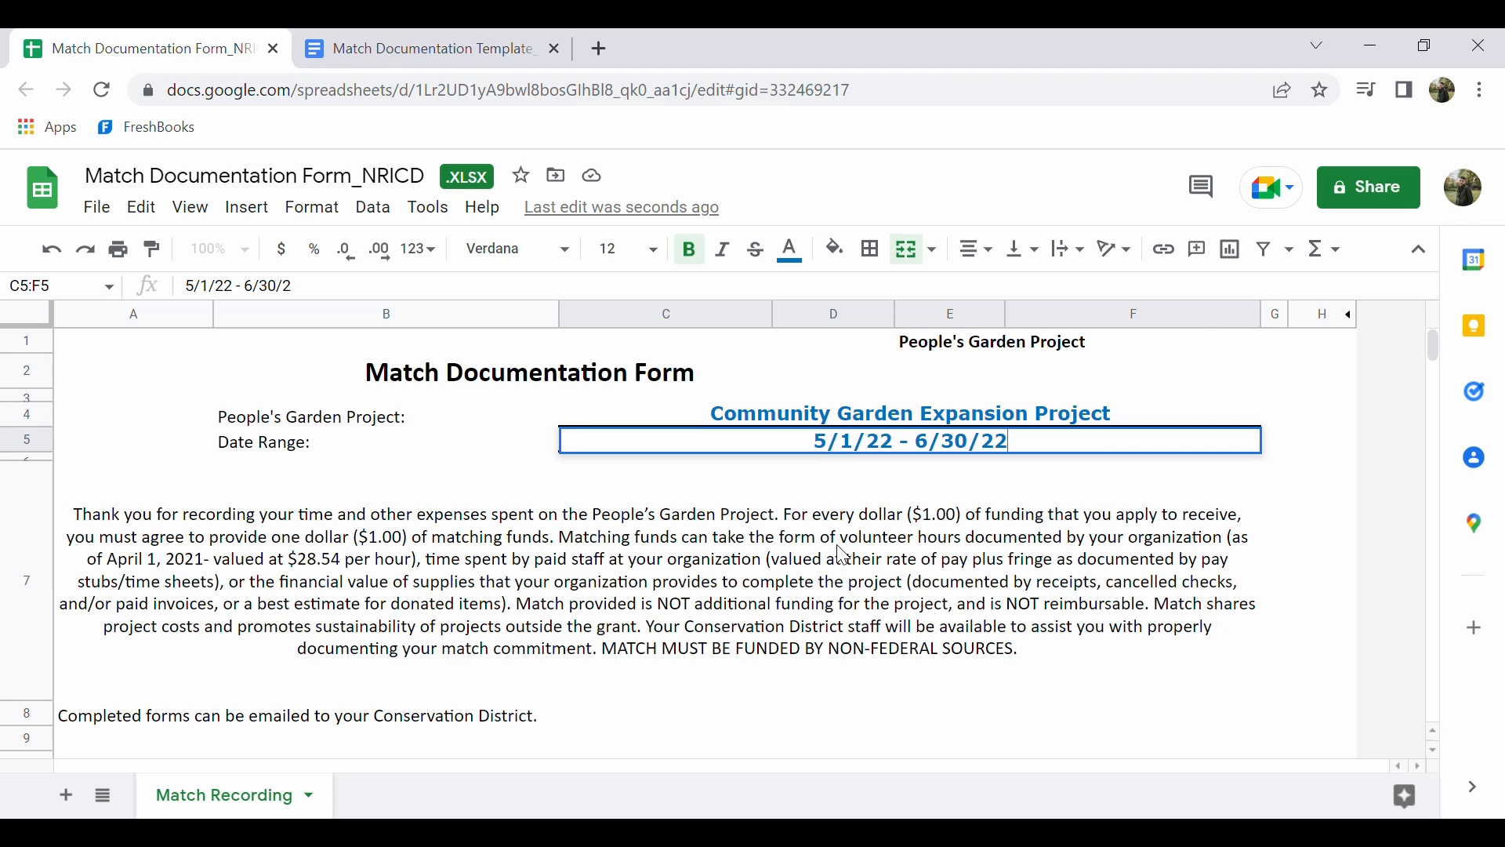
pyautogui.click(743, 578)
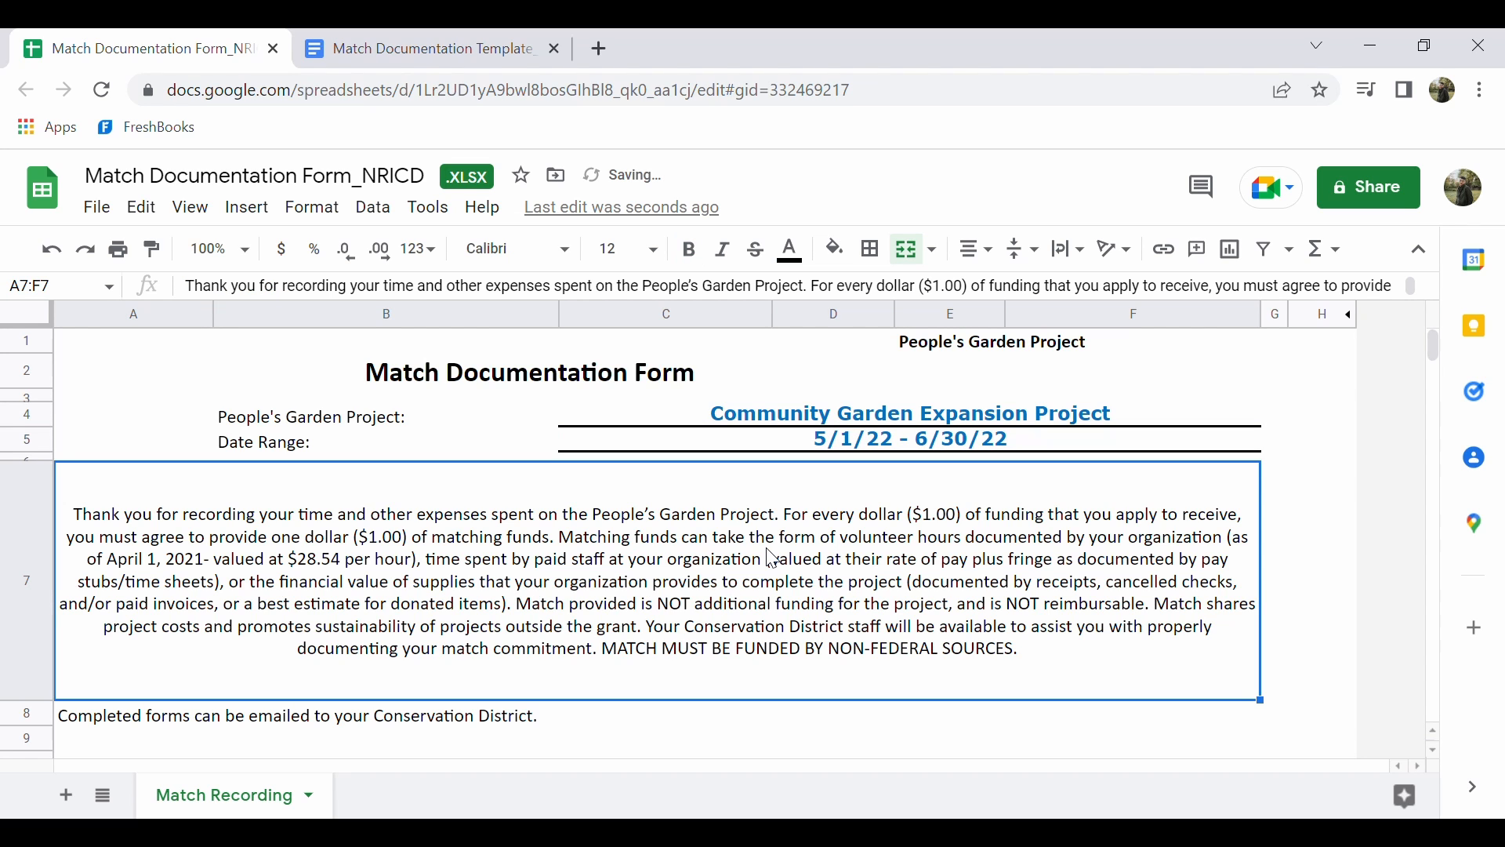
# - Review the form's three match tables and enter the volunteer's full name in the first row of Table 1: In-kind Match
pyautogui.scroll(-5, 617, 625)
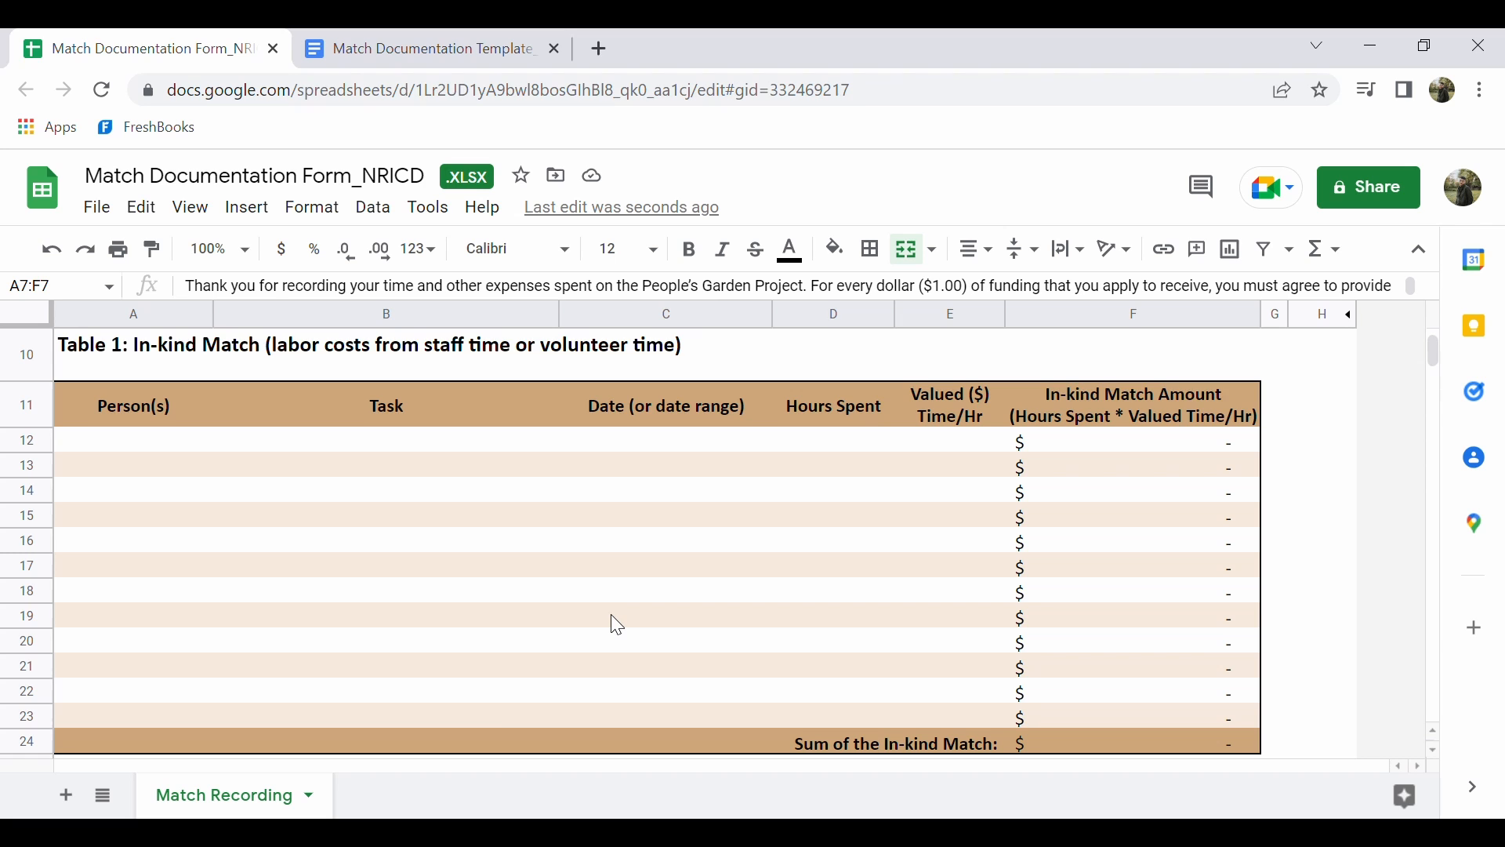
pyautogui.scroll(-5, 611, 615)
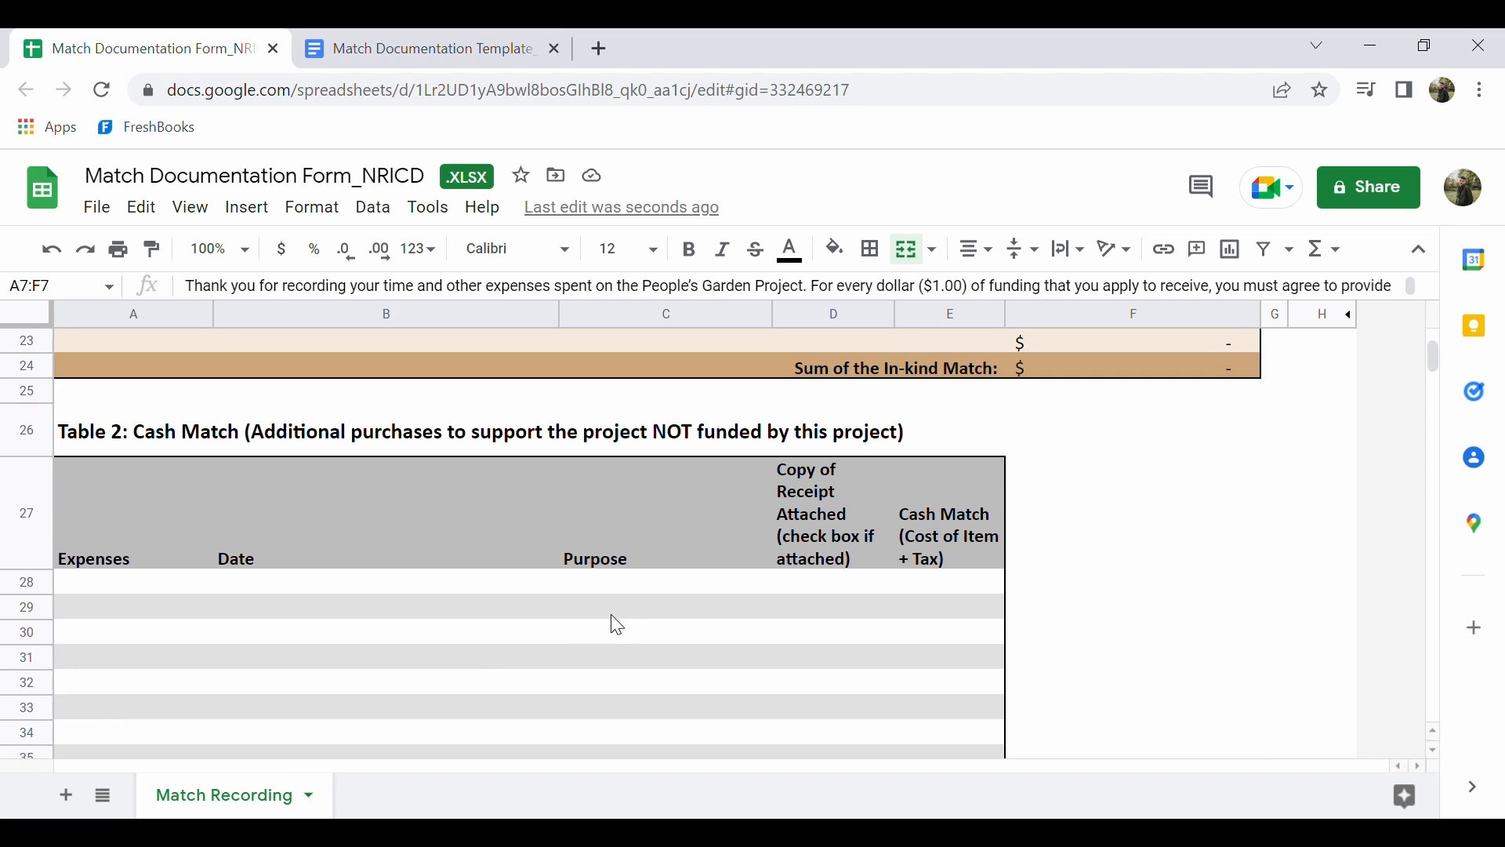
pyautogui.scroll(-1, 616, 625)
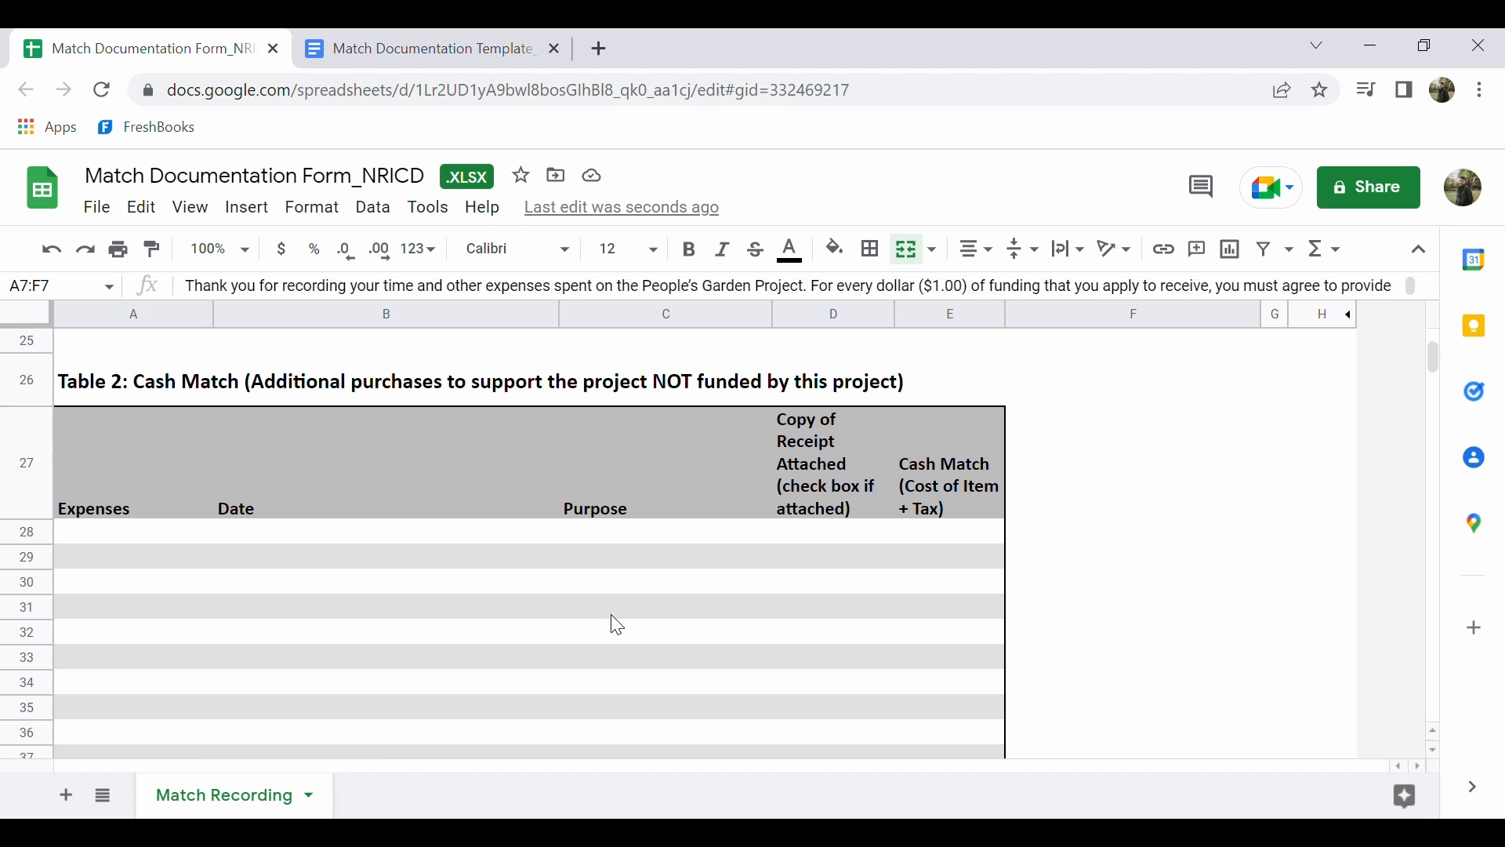
pyautogui.scroll(-5, 618, 625)
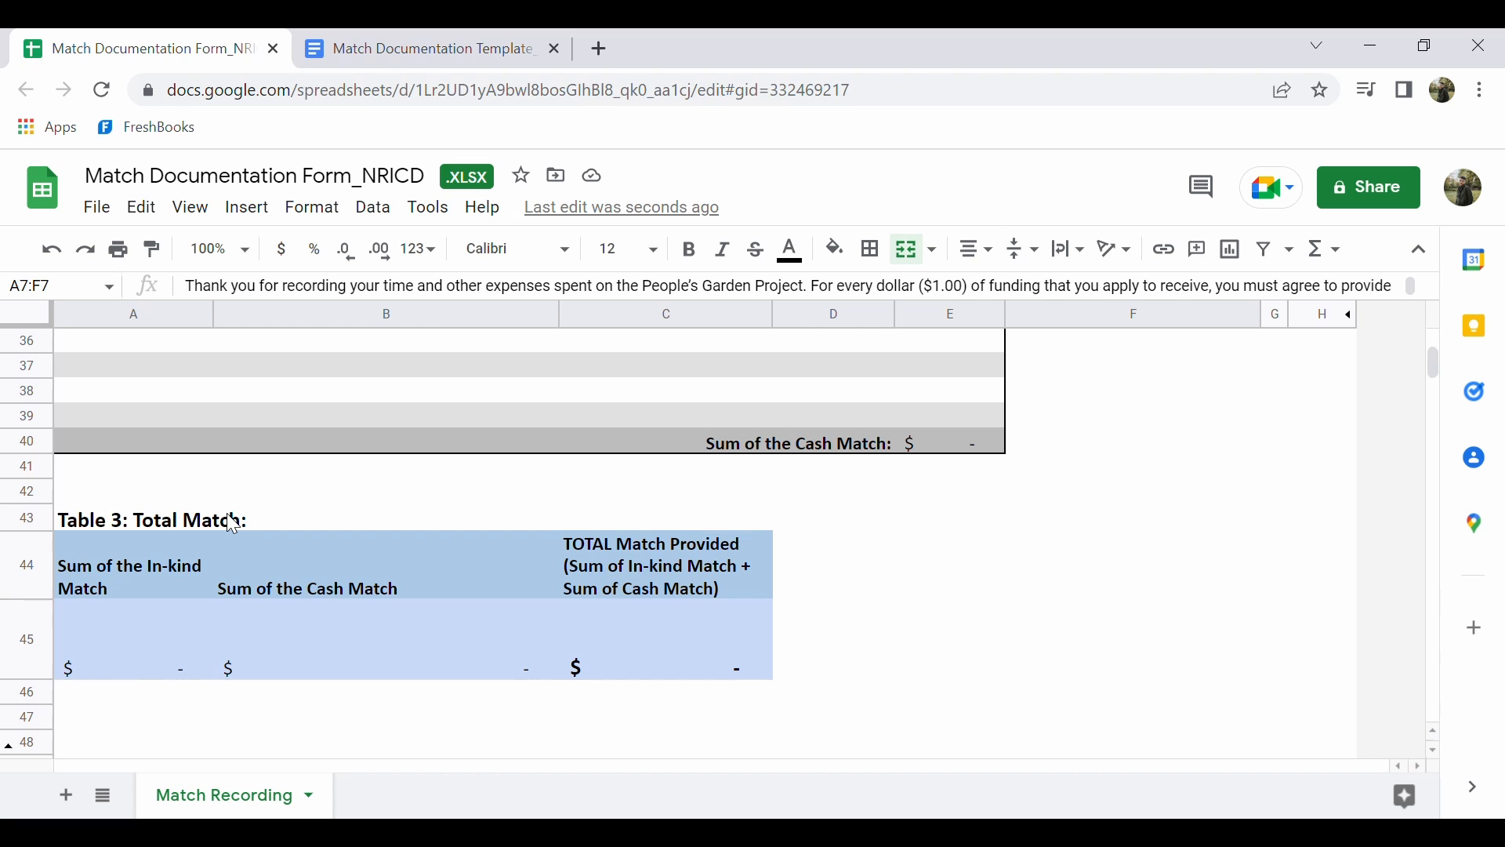
pyautogui.scroll(10, 233, 524)
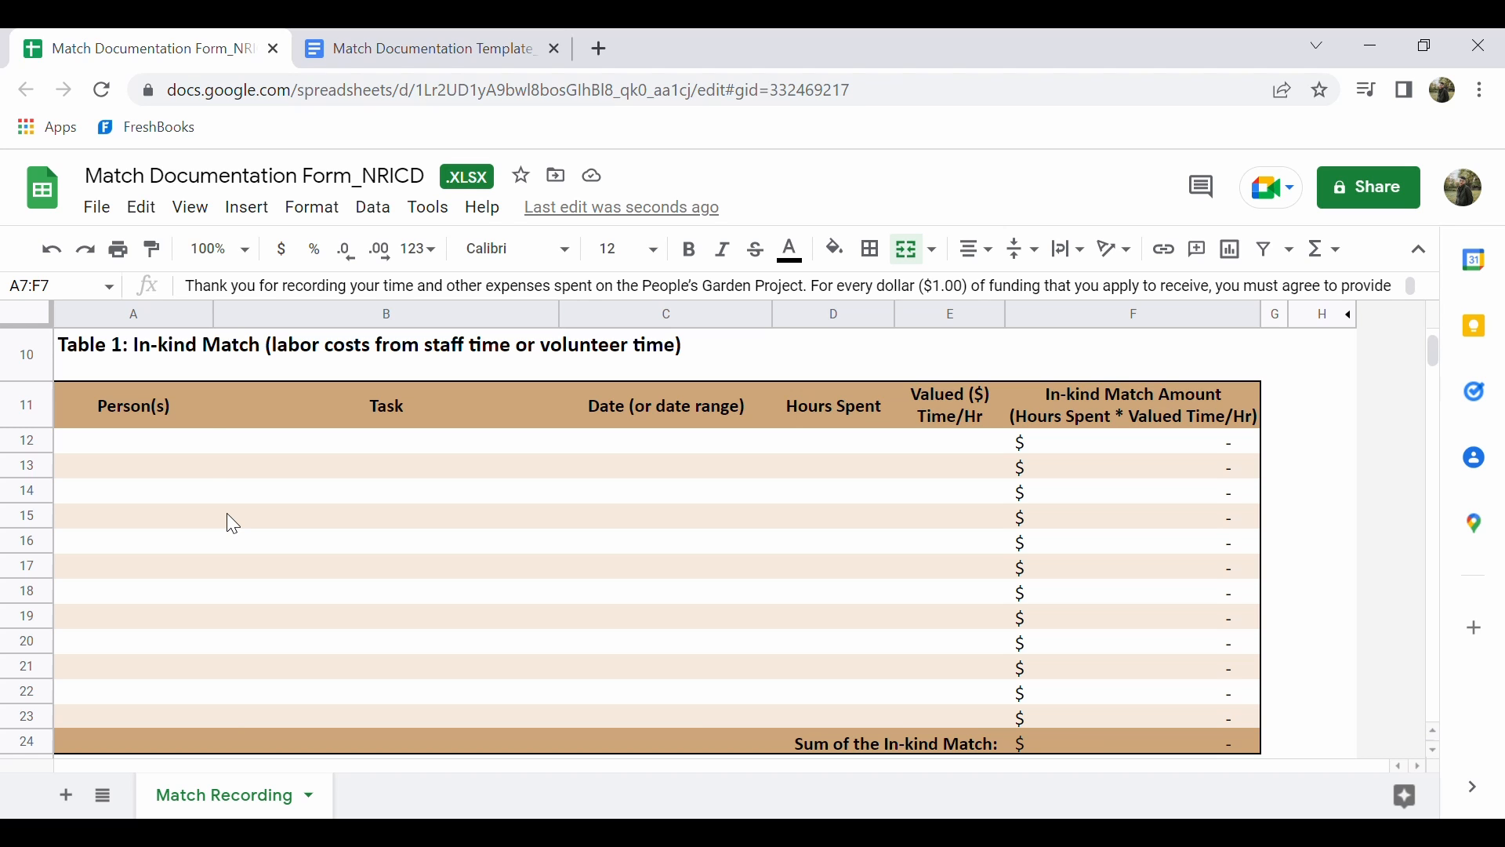
pyautogui.click(159, 444)
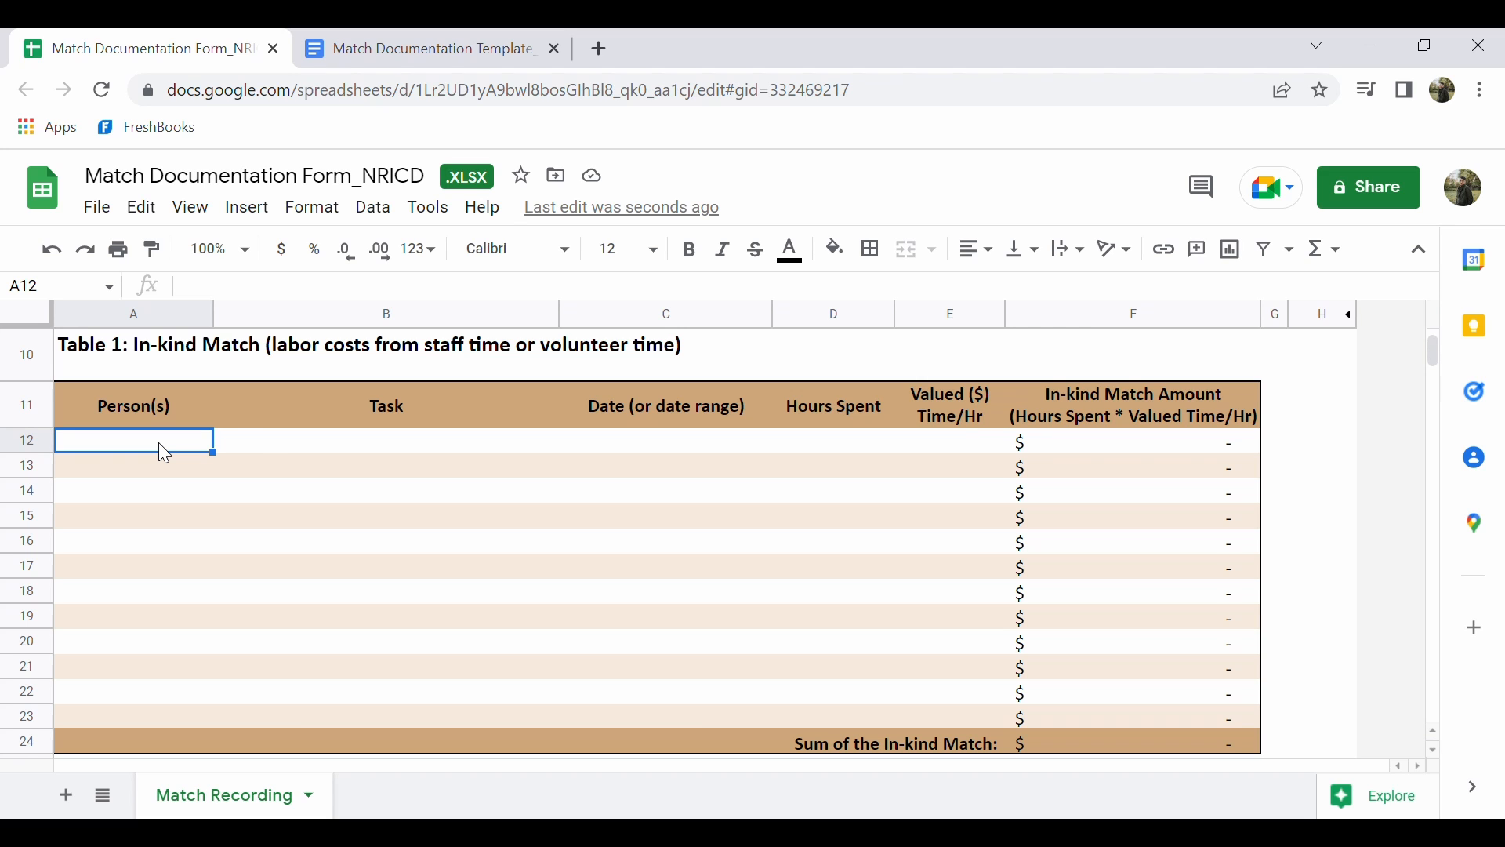
pyautogui.write('Jane Doe')
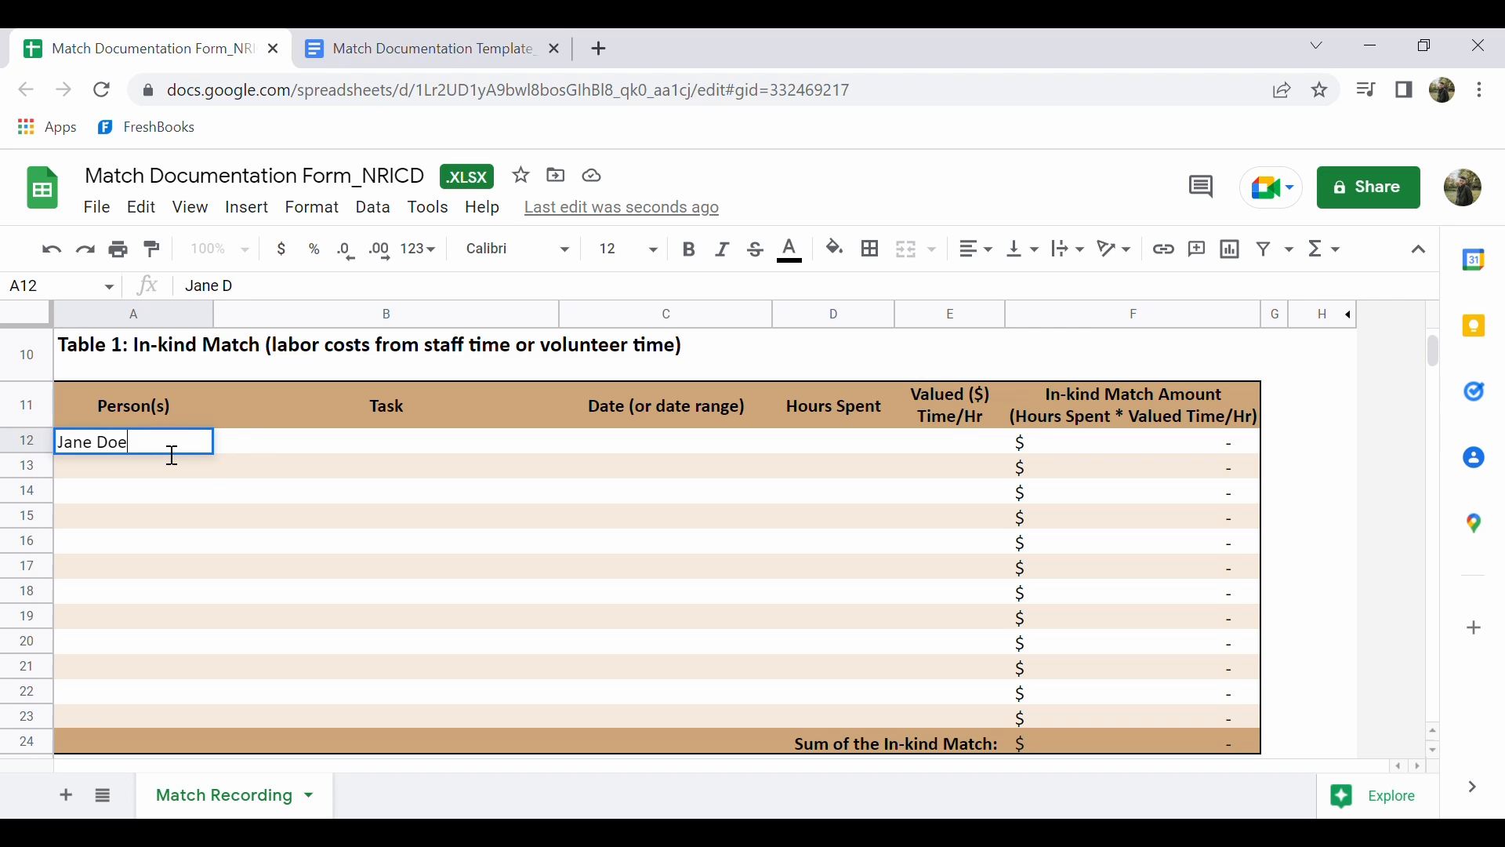
pyautogui.press('Return')
pyautogui.press('Up')
pyautogui.press('Right')
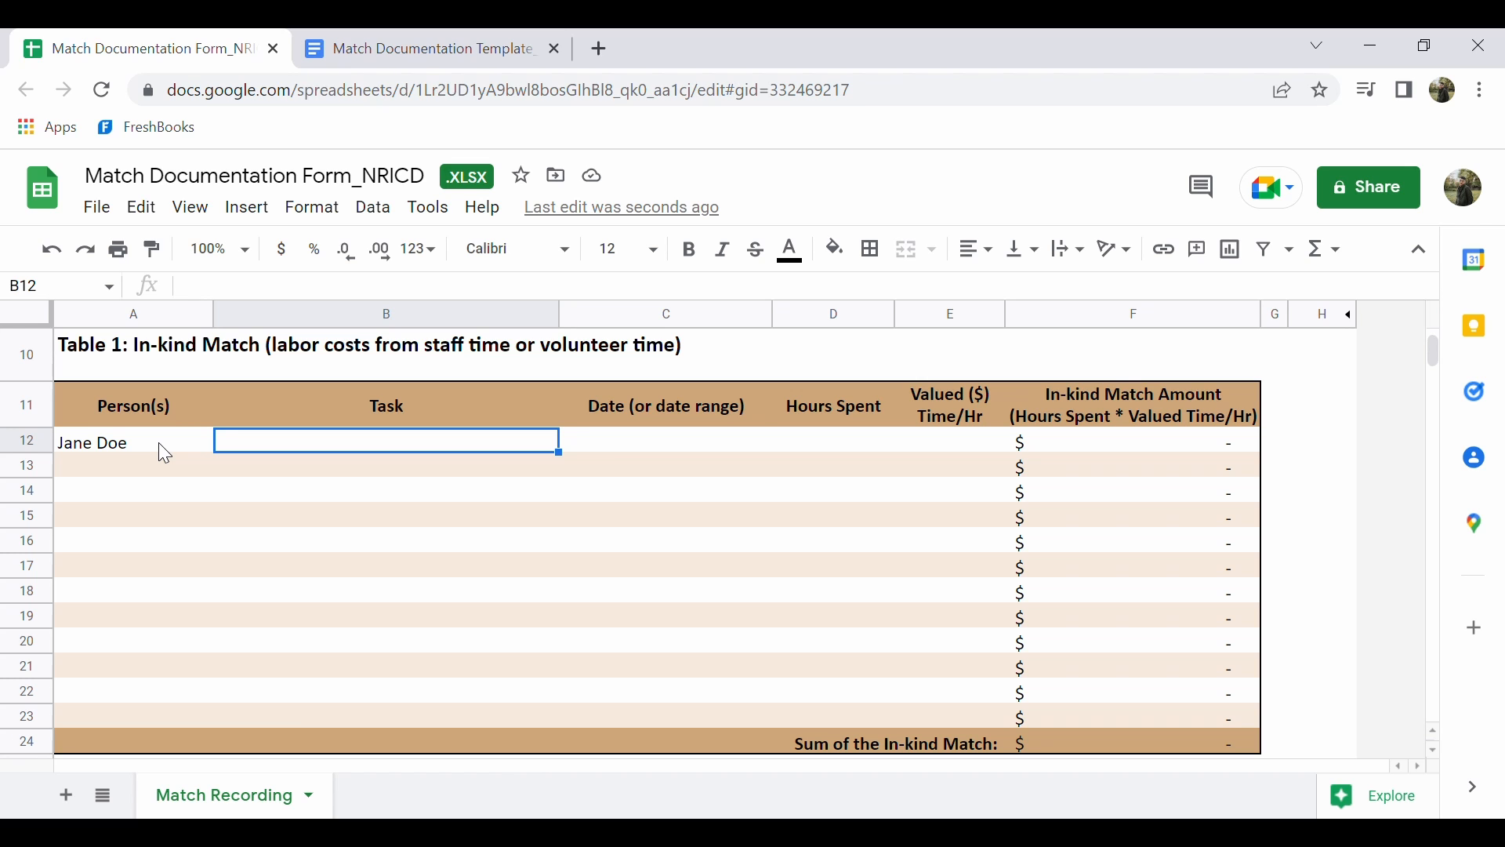
# - Enter "Project planning, purchased materials" as the task in the first row of the in-kind match table
pyautogui.write('Project plan')
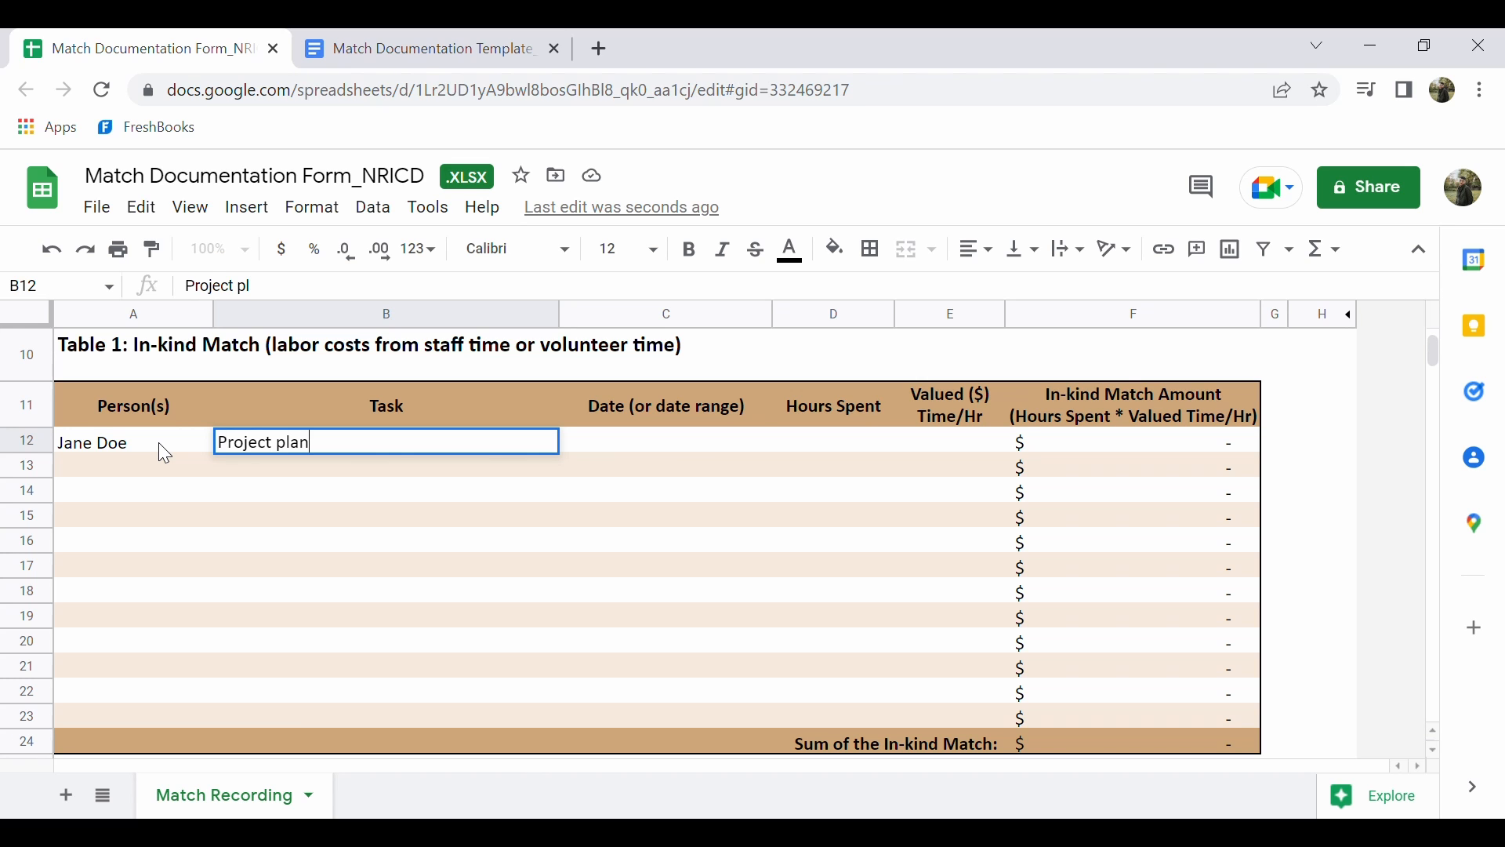
pyautogui.write('ning, purchased materials')
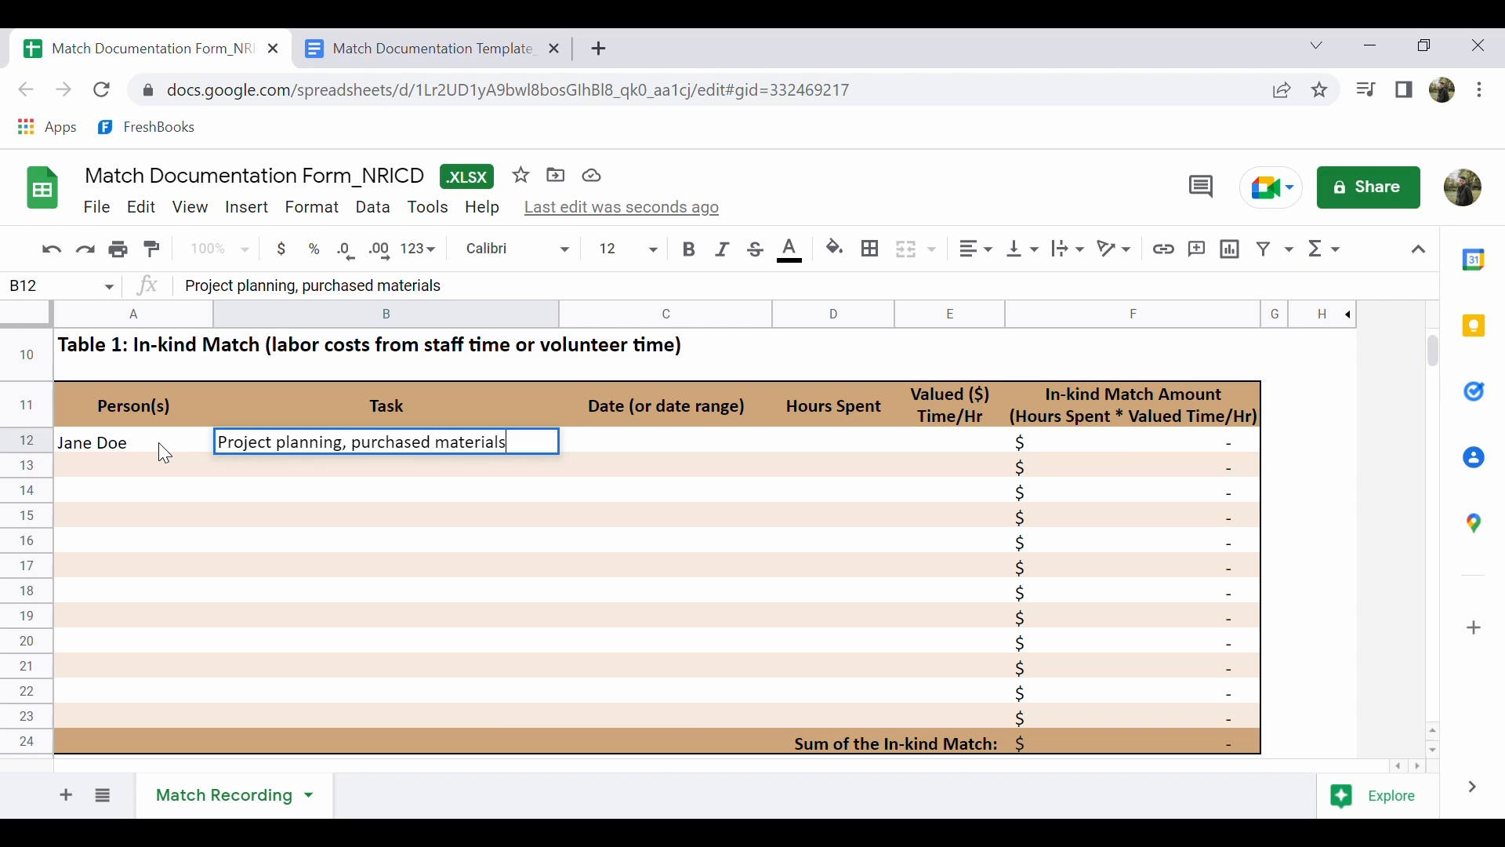
pyautogui.press('Return')
pyautogui.press('Up')
pyautogui.press('Right')
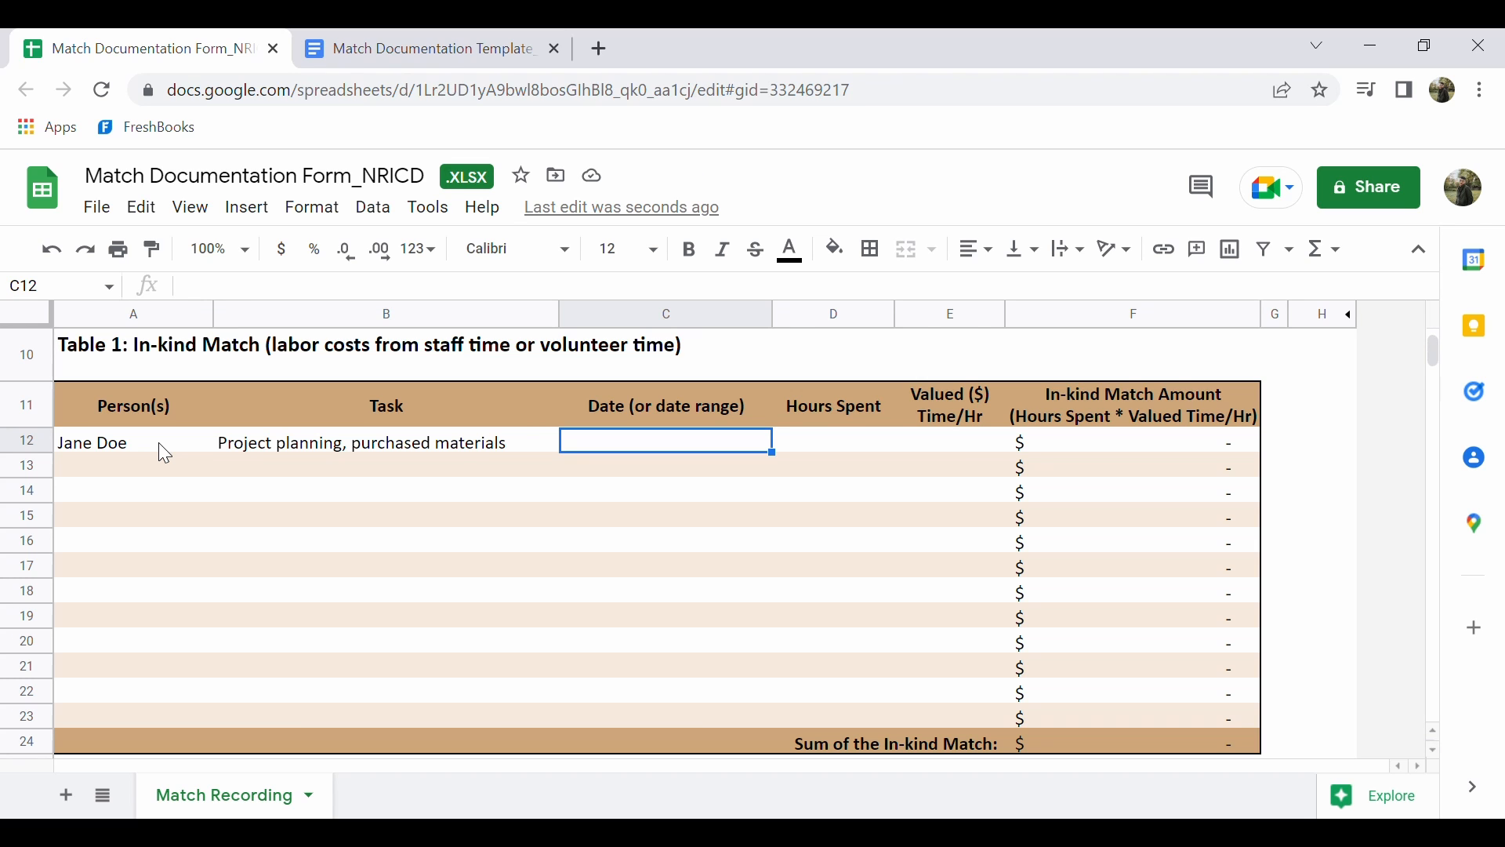
# - Record the date 5/3/22 and 3 hours spent for the first in-kind match entry
pyautogui.write('5/3/22')
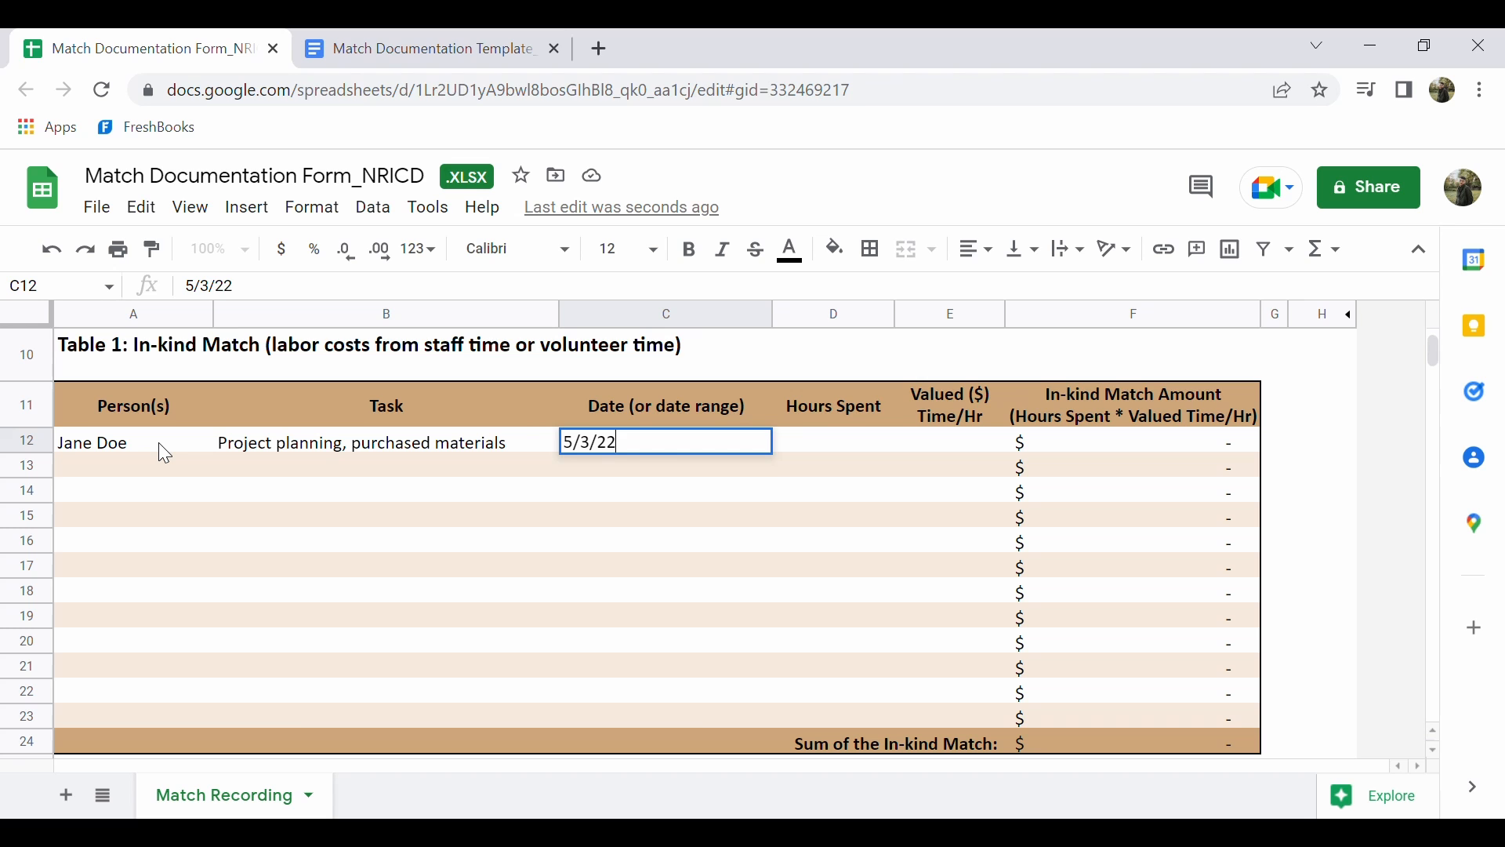
pyautogui.press('Tab')
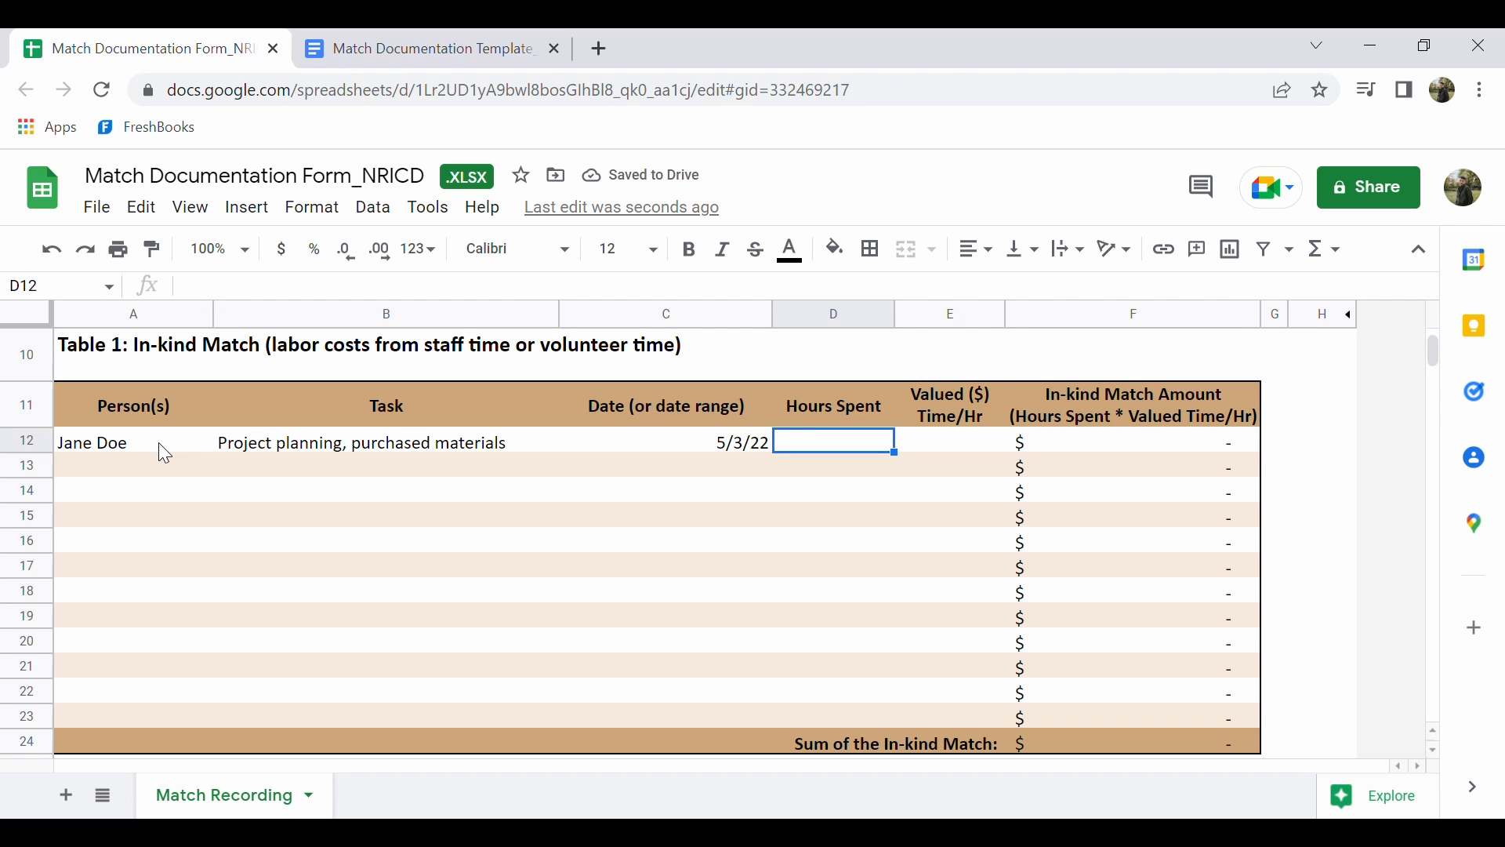
pyautogui.write('3')
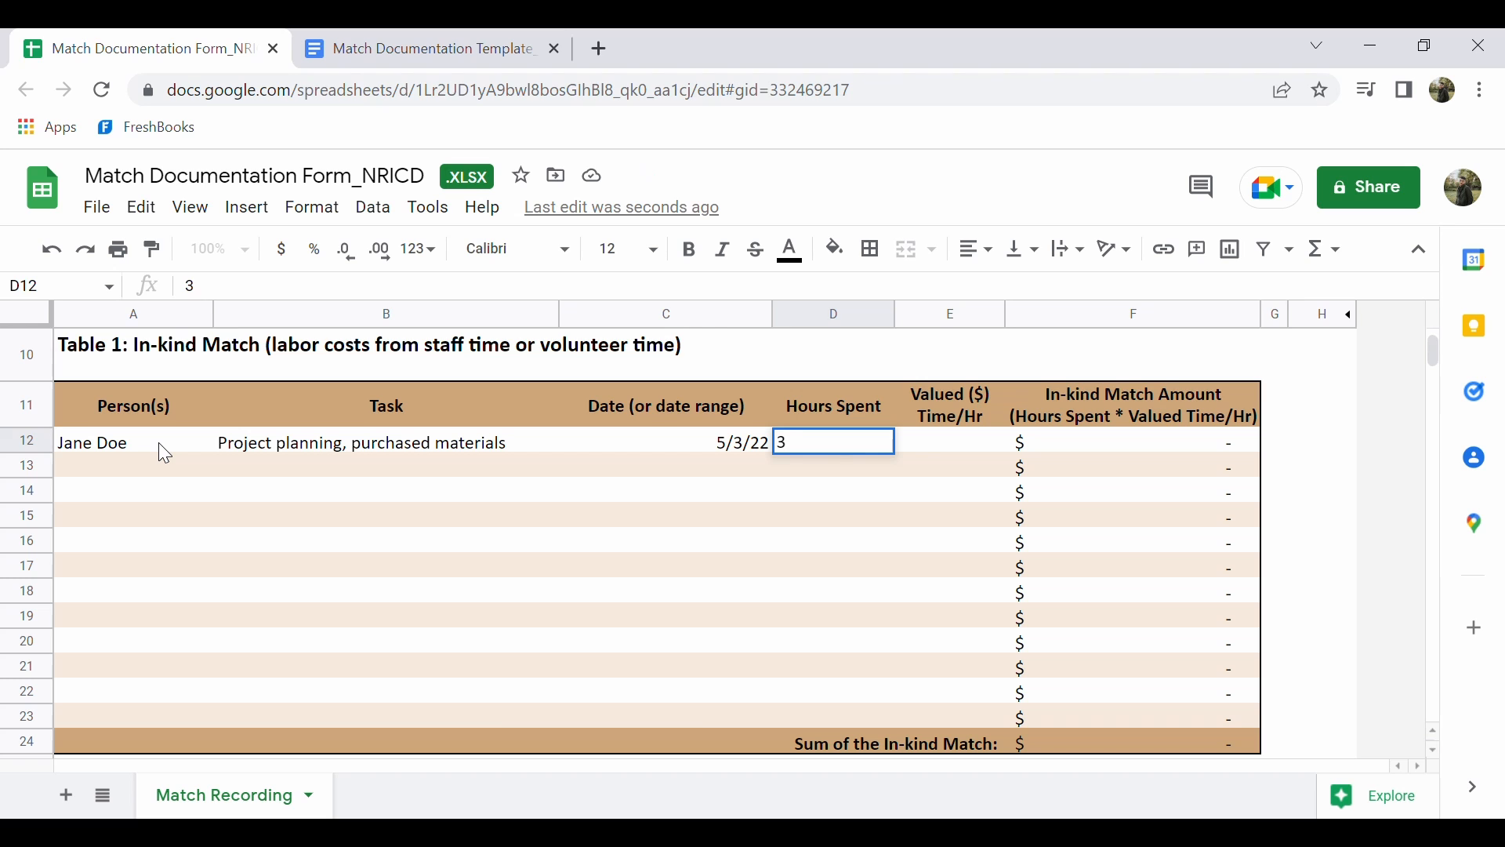
pyautogui.press('Return')
pyautogui.press('Right')
pyautogui.press('Up')
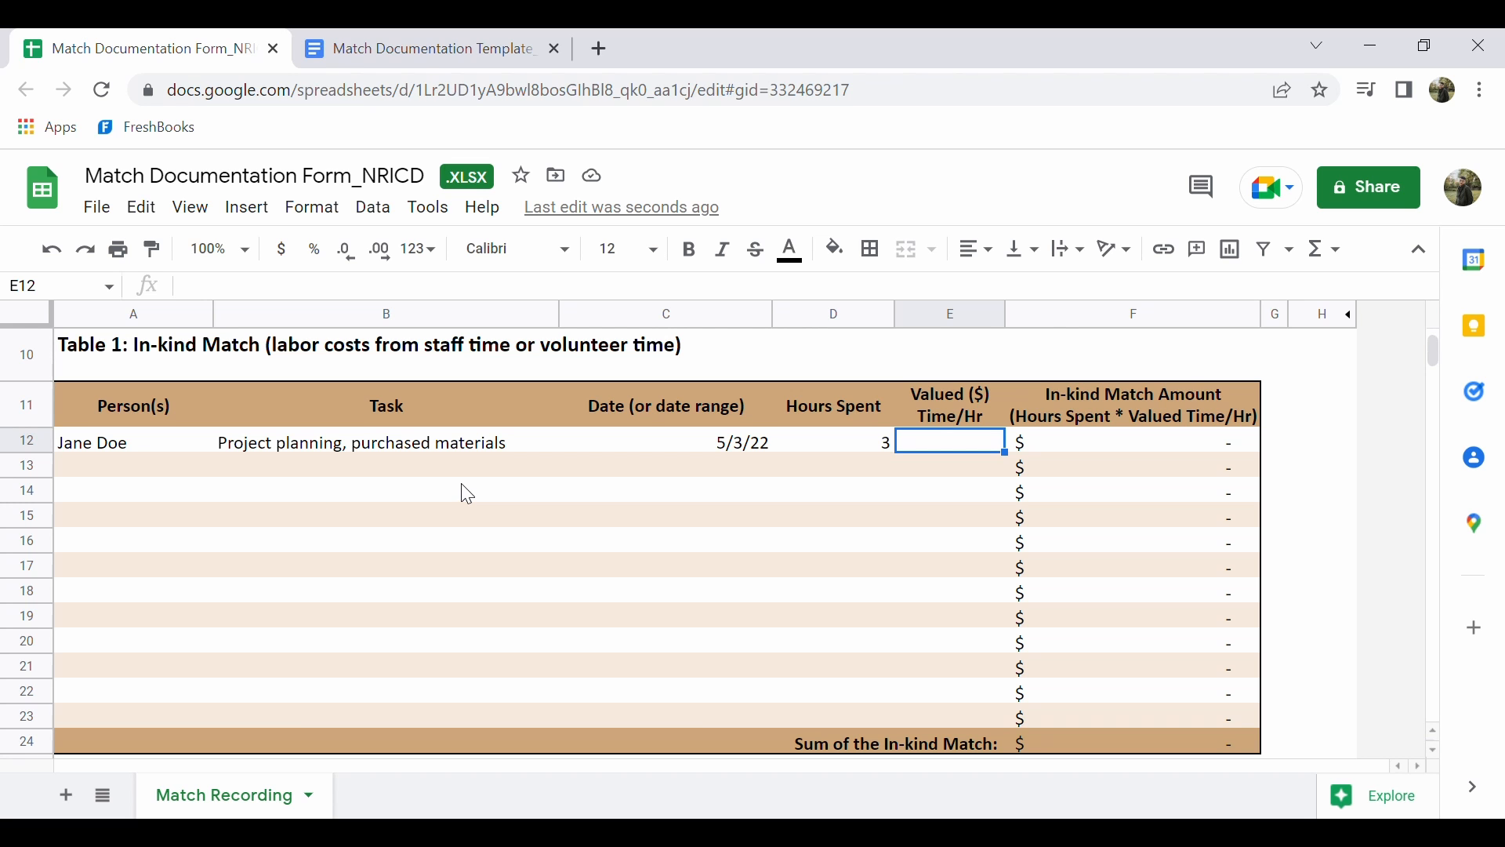
# - Look up the hourly volunteer rate in the form's instructions and enter 28.54 as the first entry's valued time per hour
pyautogui.scroll(5, 462, 485)
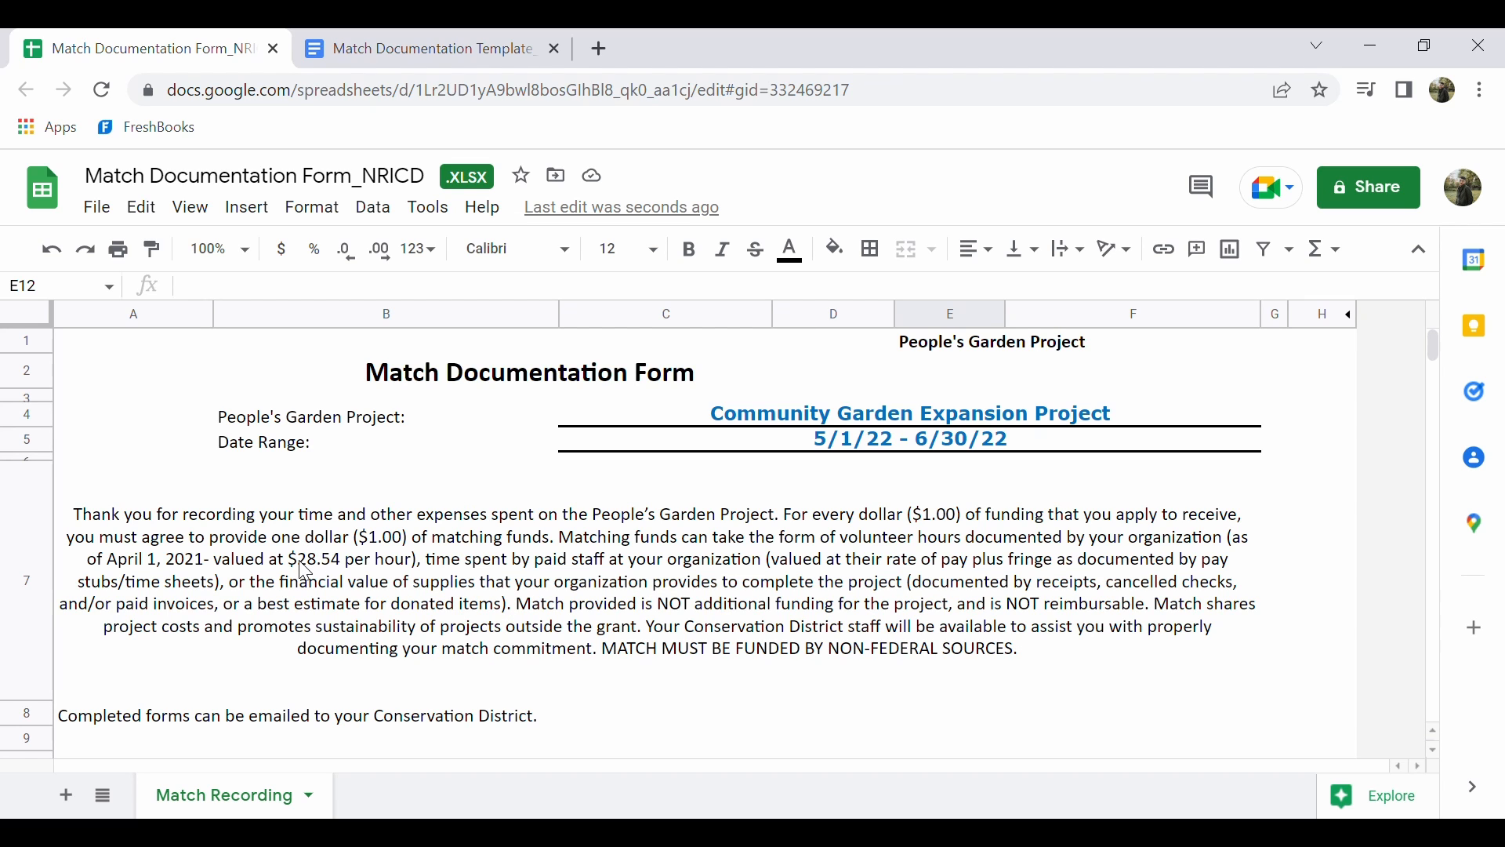
pyautogui.scroll(-5, 407, 579)
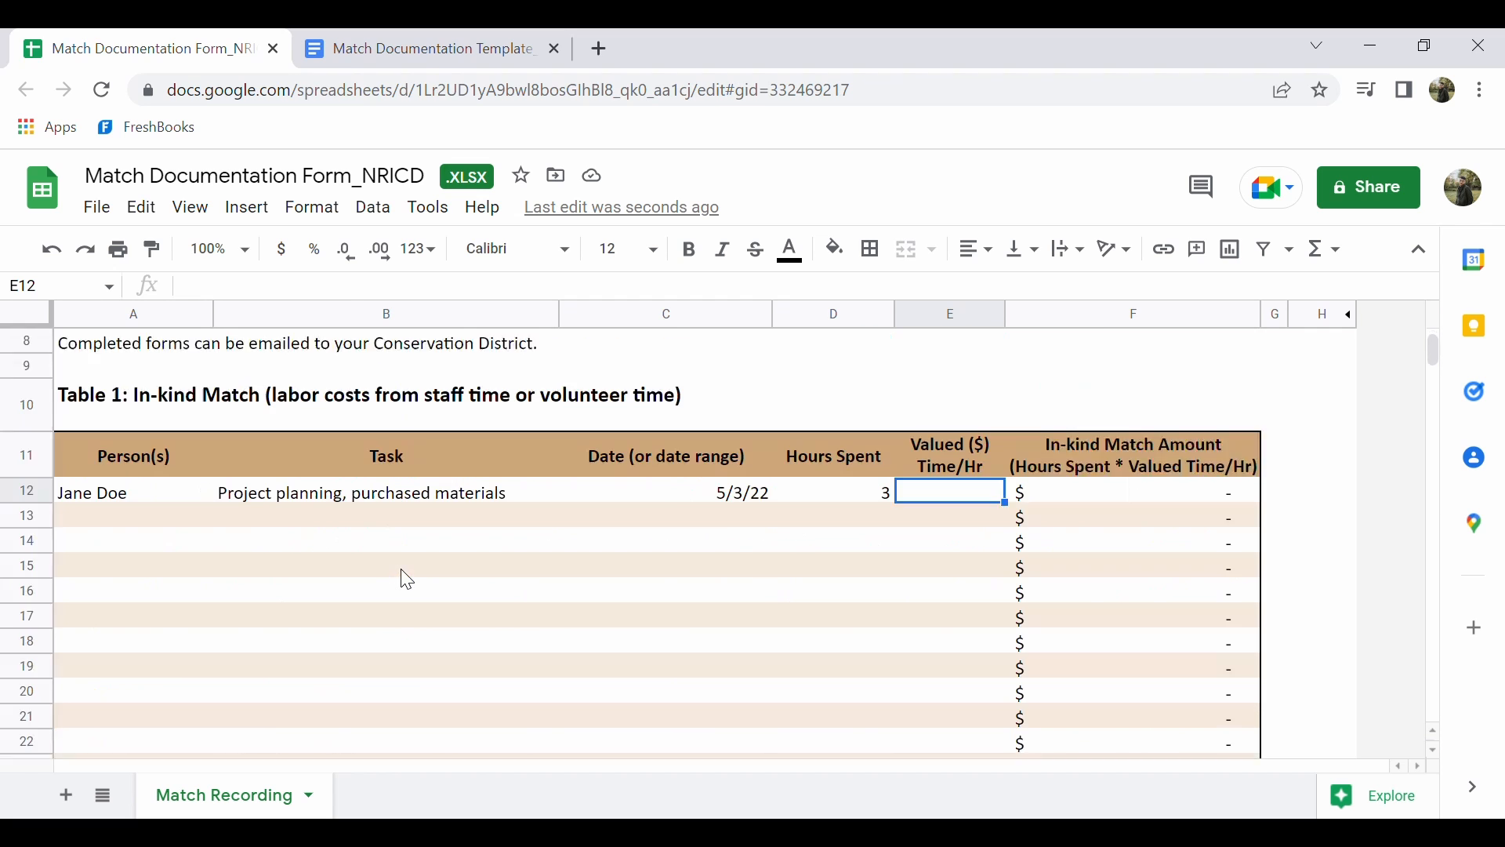
pyautogui.scroll(-1, 407, 578)
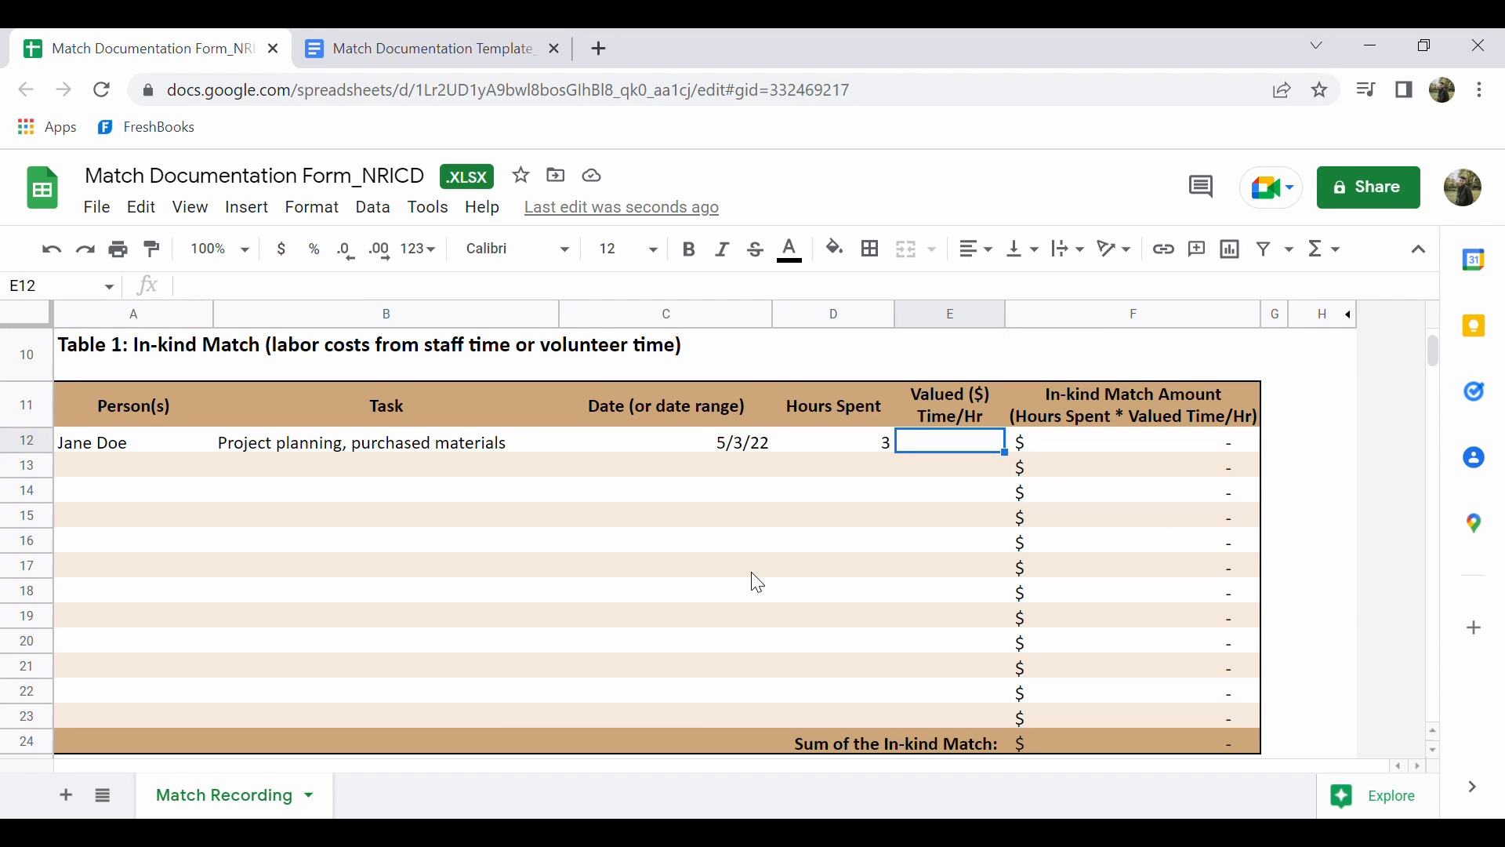
pyautogui.write('28')
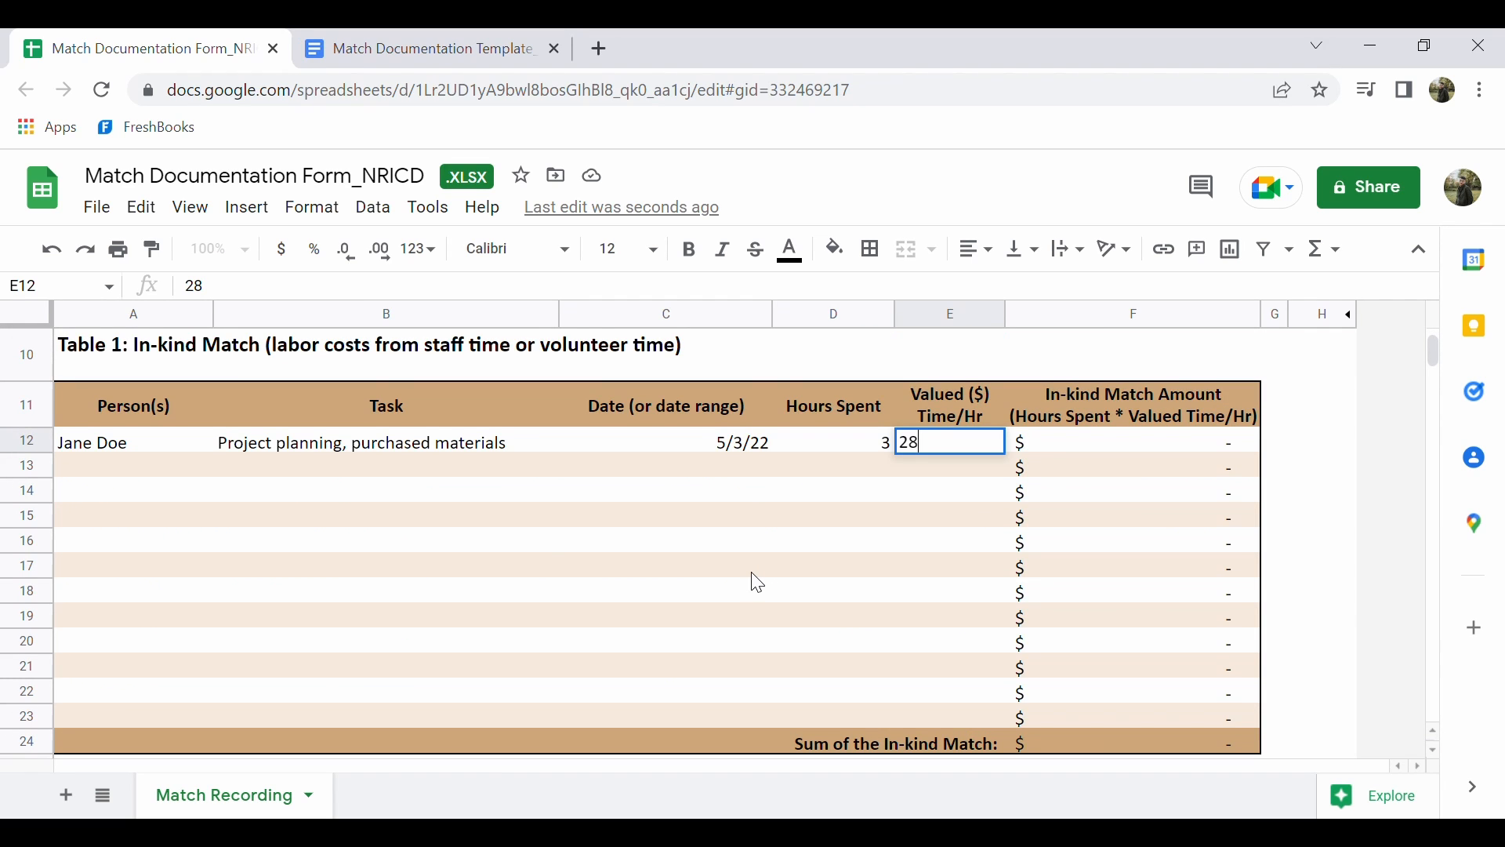
pyautogui.write('.54')
pyautogui.press('Return')
pyautogui.press('Up')
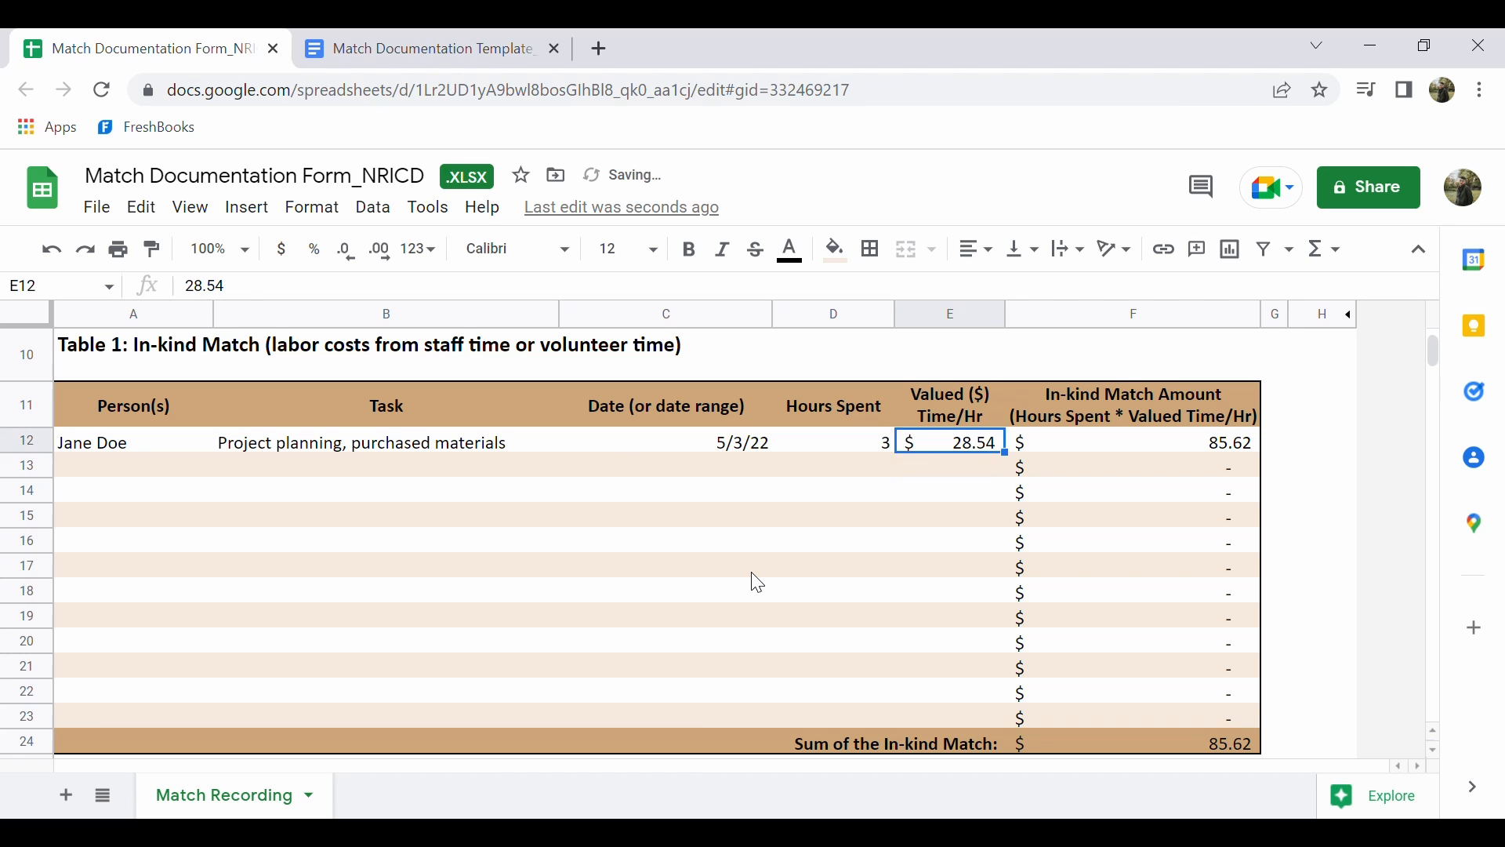
pyautogui.press('Right')
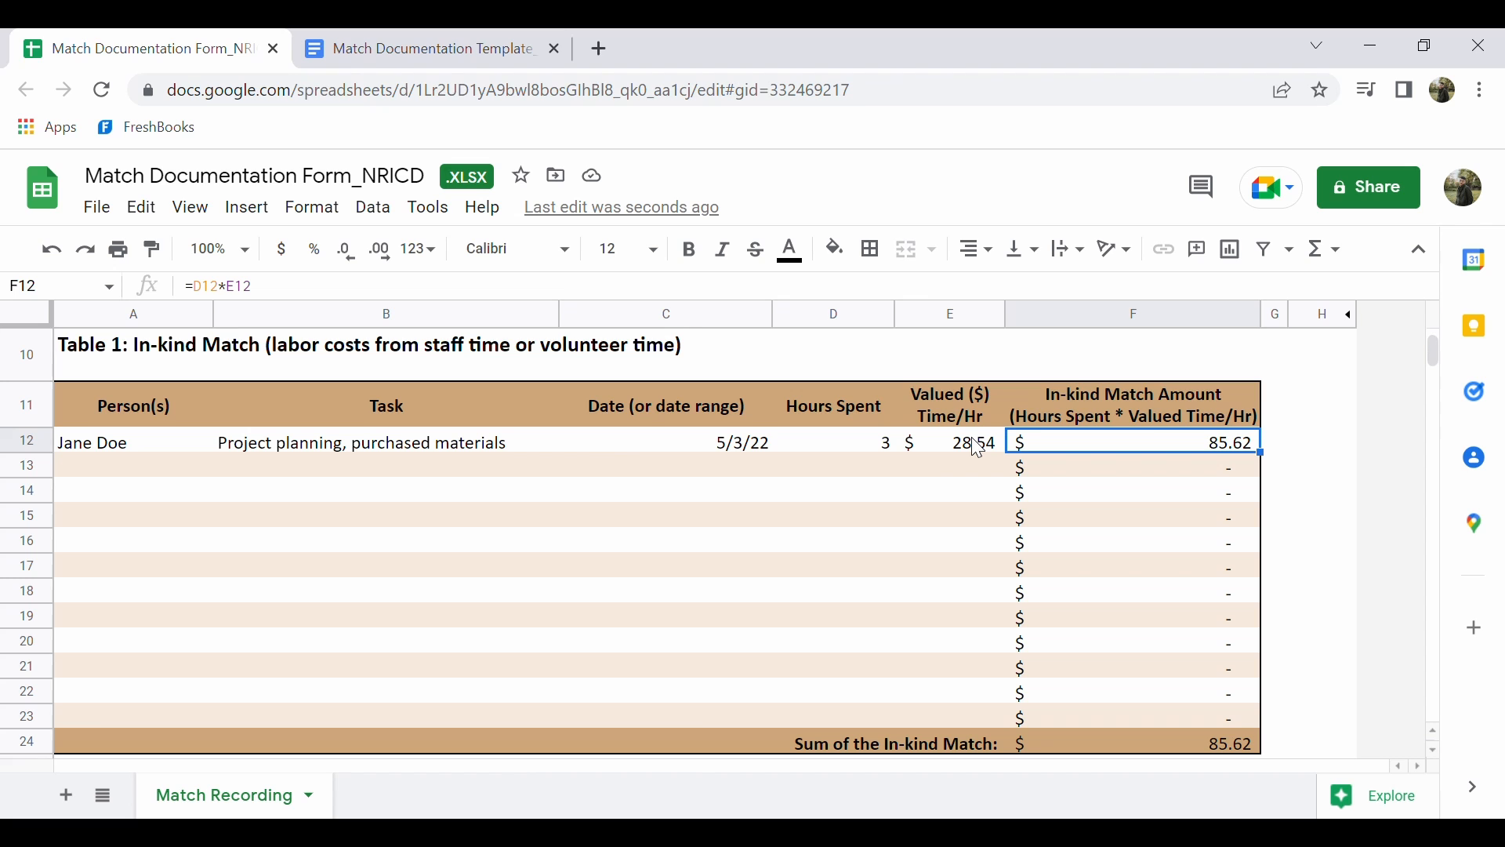
# - Check the in-kind match amount cells and enter the two volunteers' full names in the second row of Table 1
pyautogui.click(1199, 469)
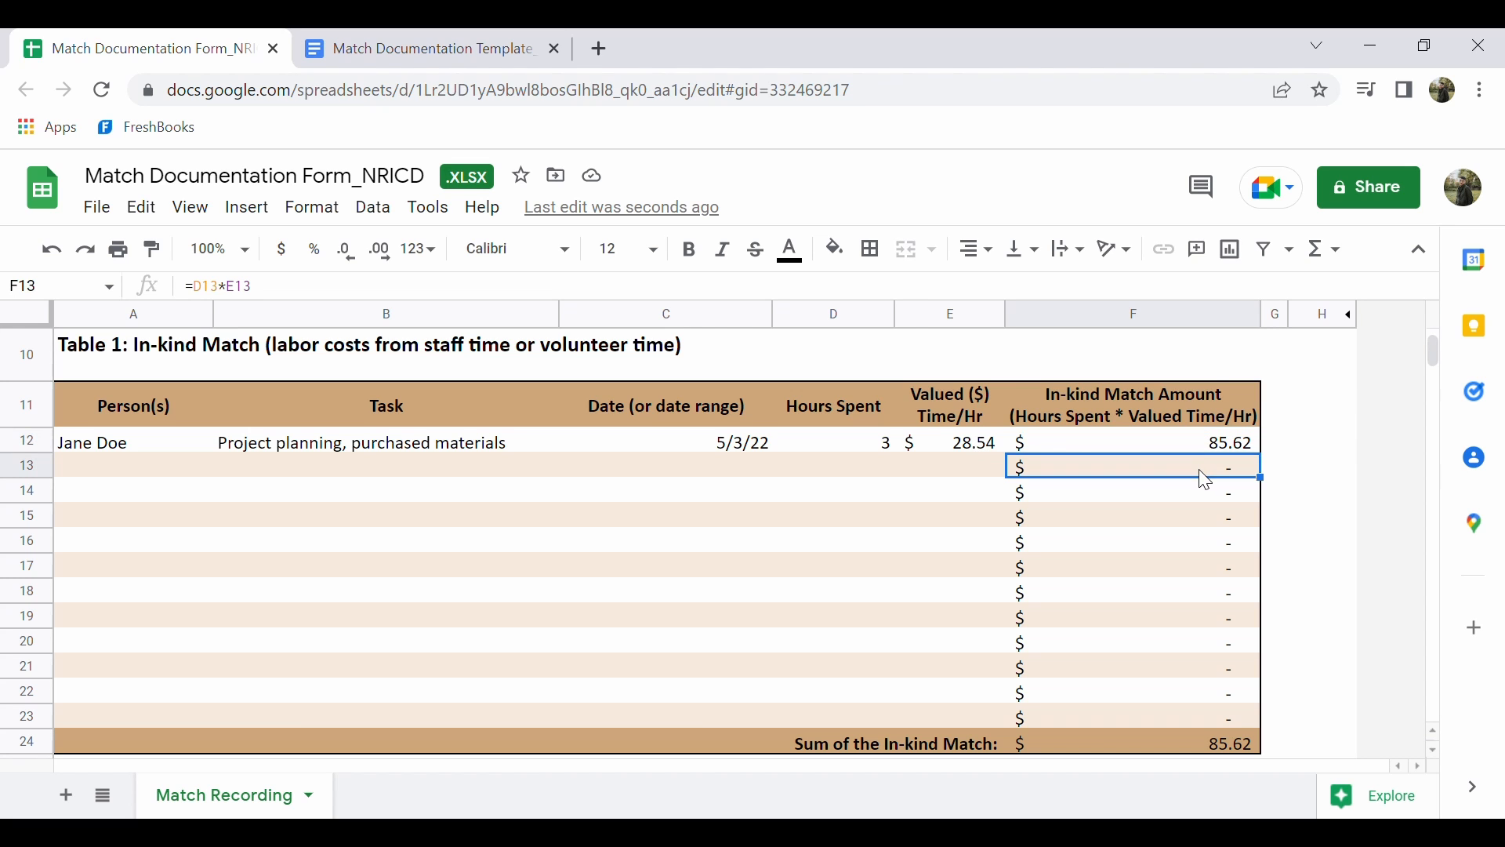
pyautogui.click(1207, 422)
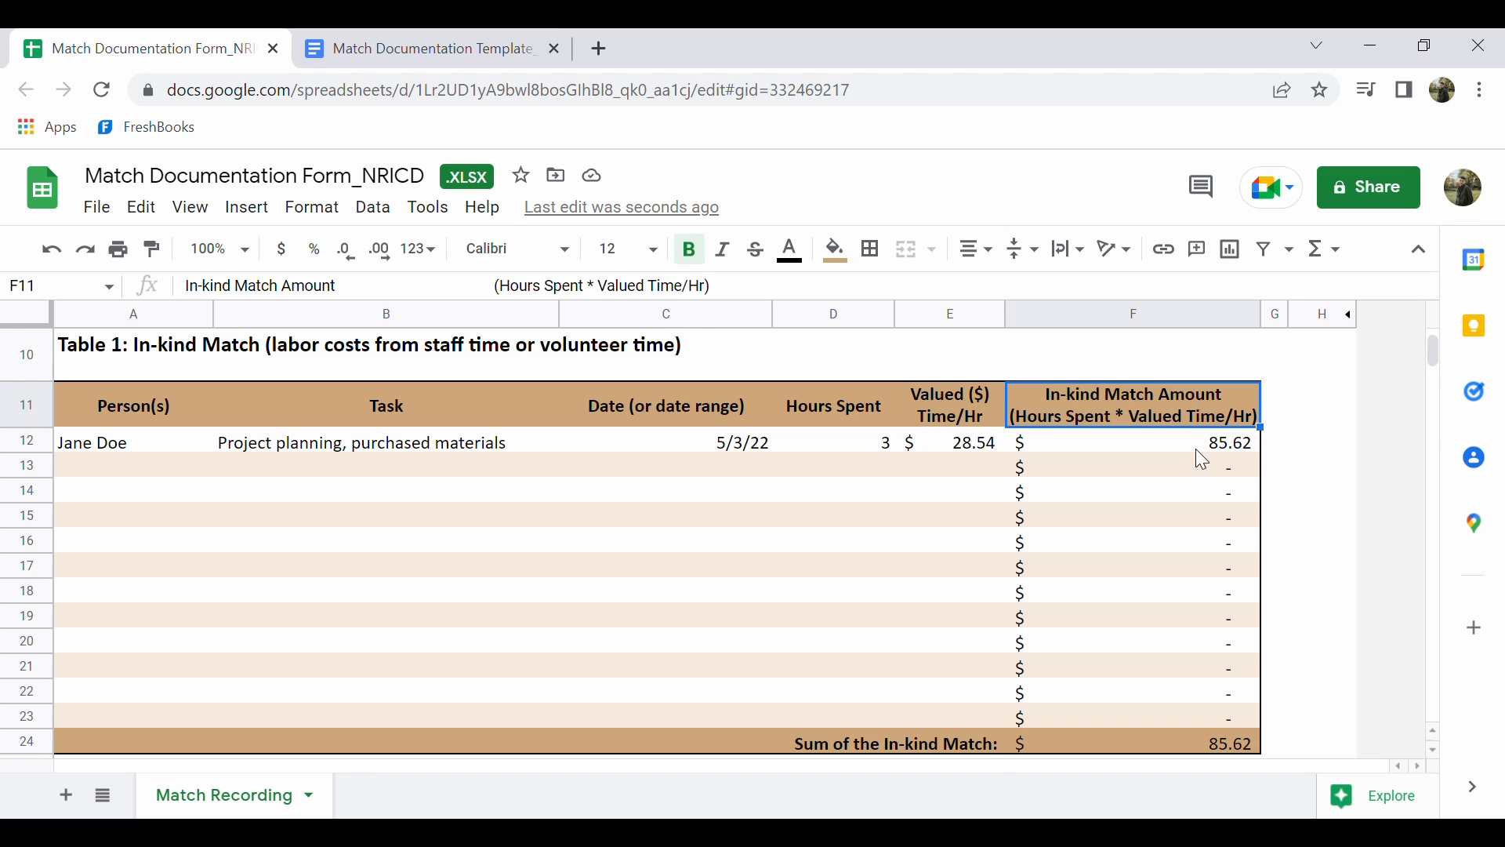
pyautogui.click(112, 475)
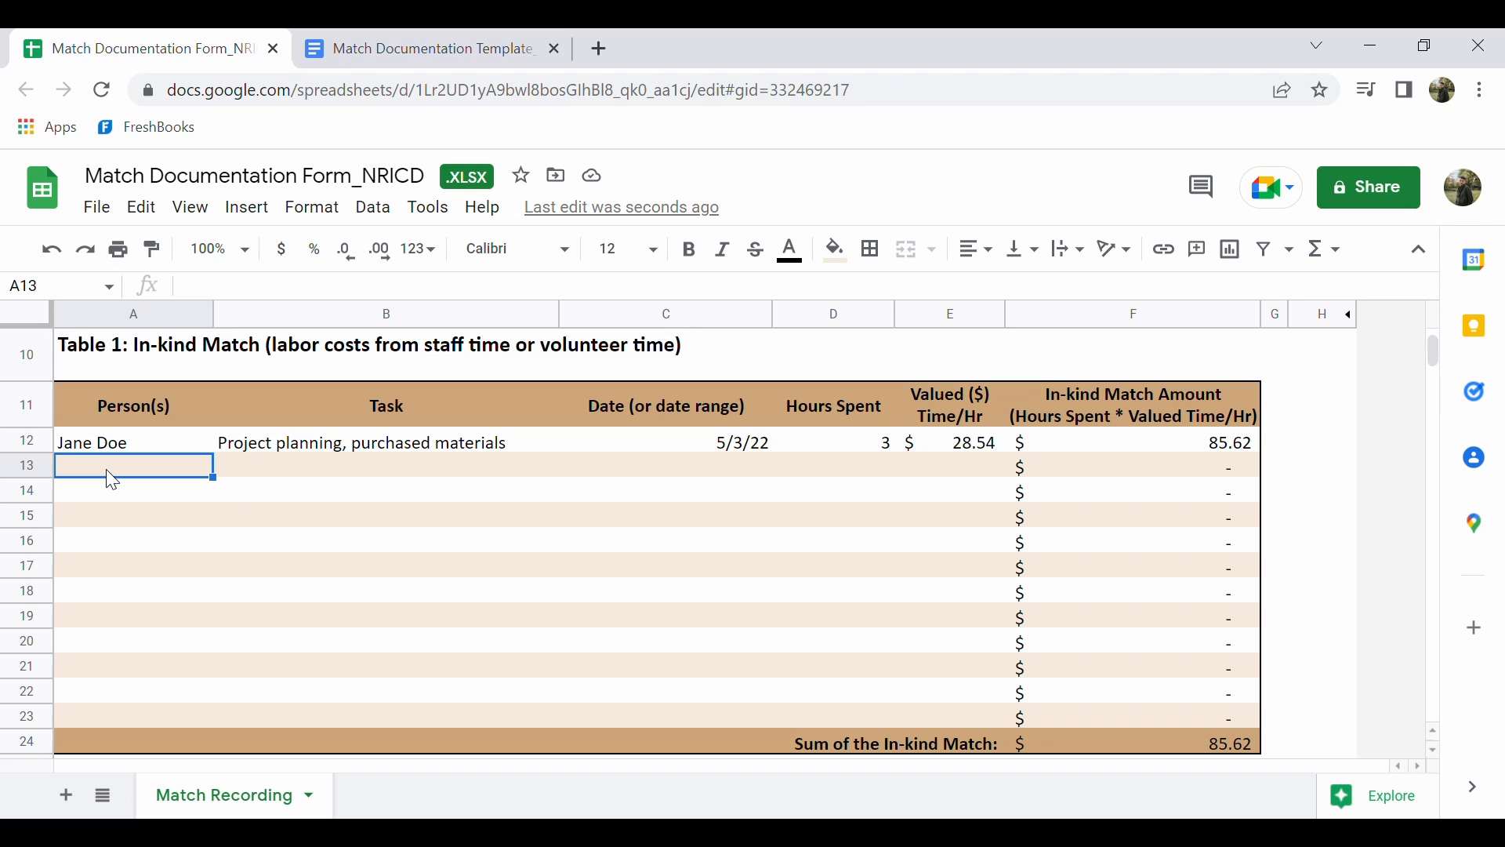
pyautogui.write('Ryan Smith')
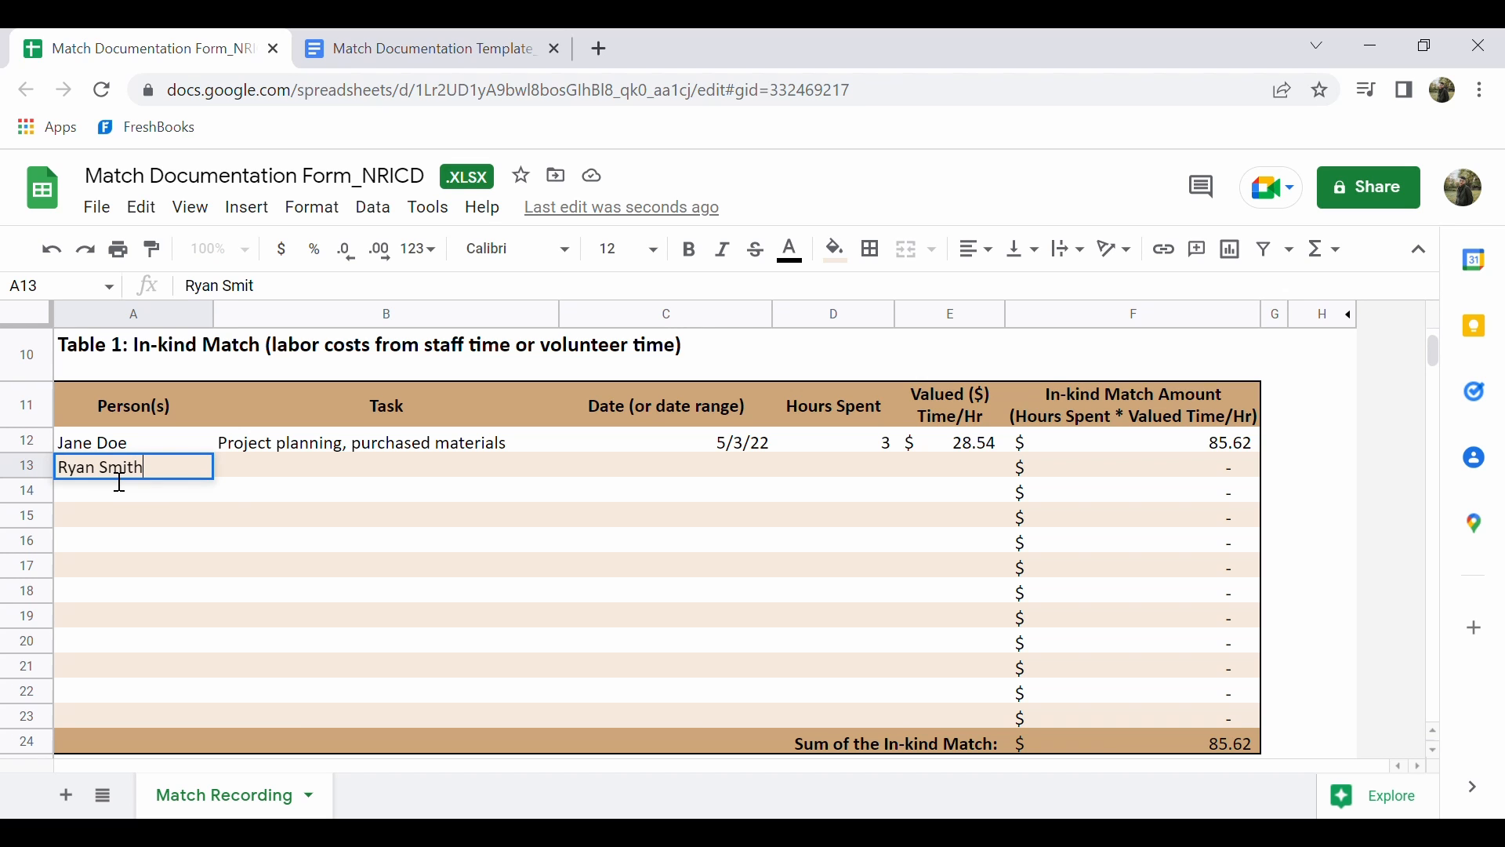
pyautogui.write(', Sara LE')
pyautogui.press('BackSpace')
pyautogui.write('ee')
pyautogui.press('Return')
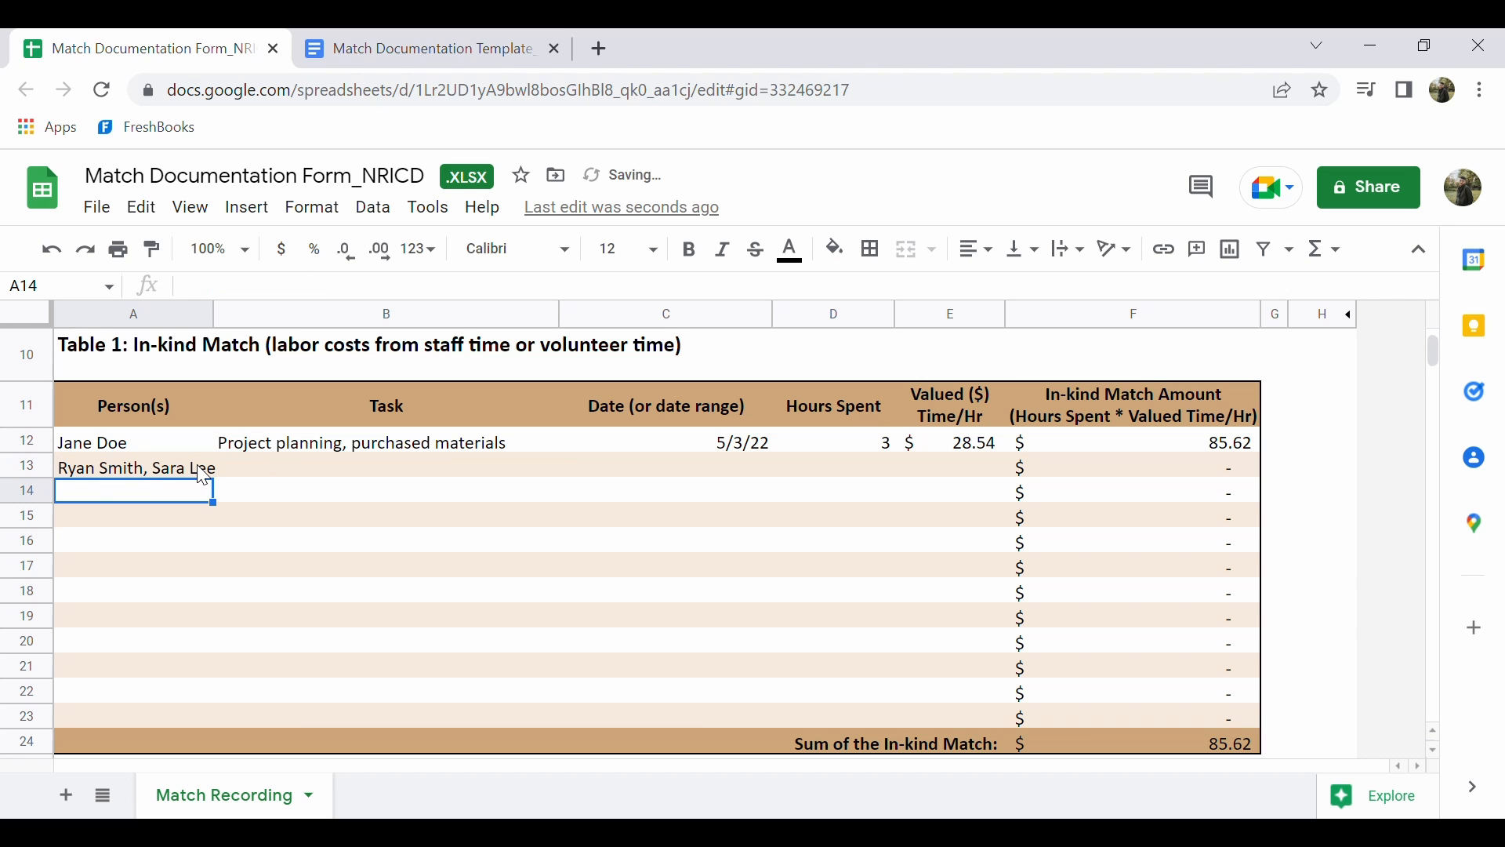
# - Enter "Clearing and preparing area for raised beds" as the task in the second row of the in-kind match table
pyautogui.click(309, 470)
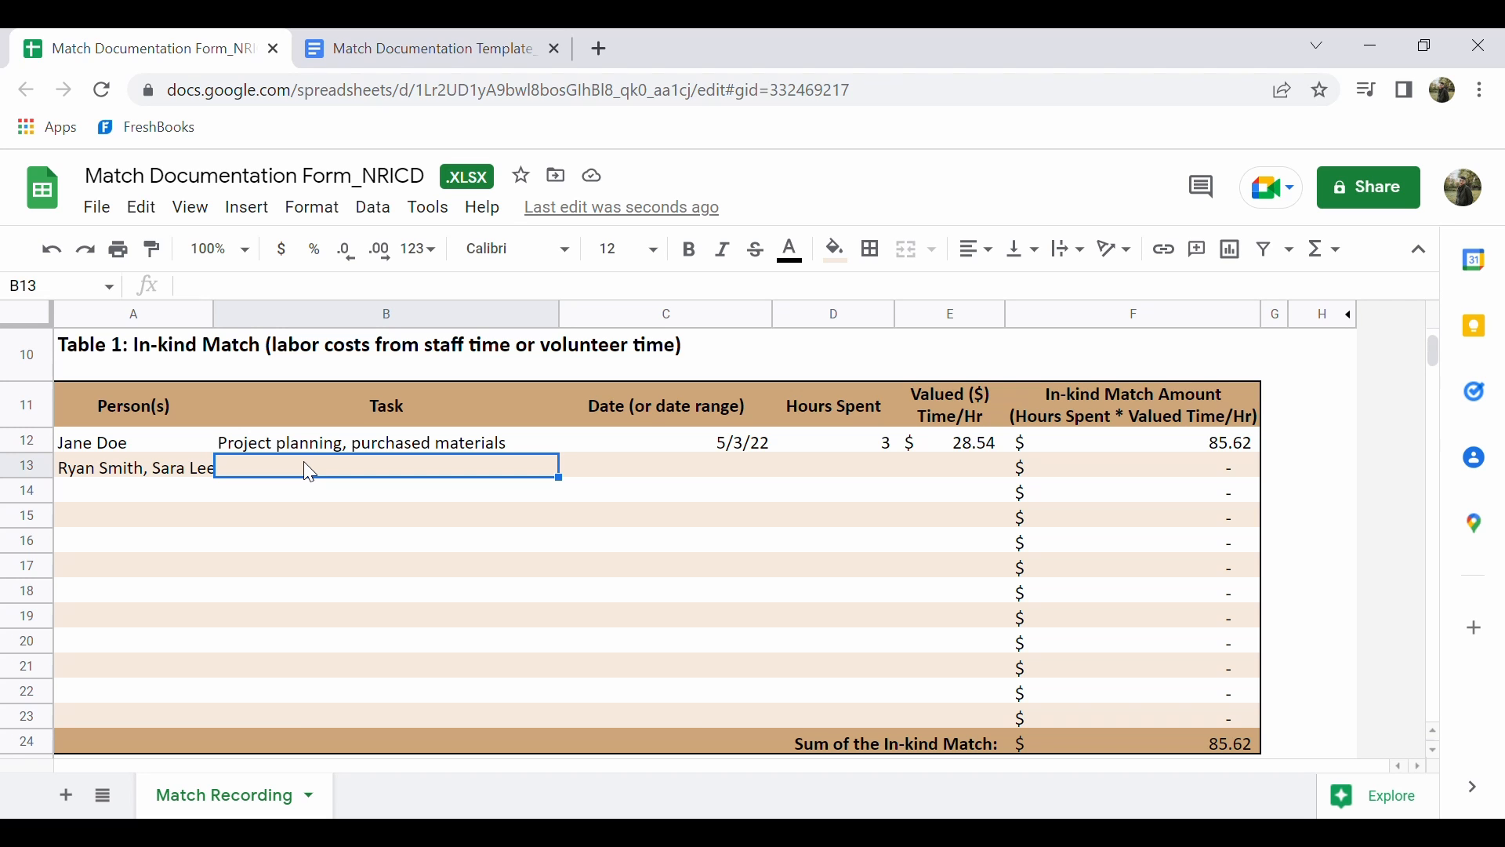
pyautogui.write('Clear')
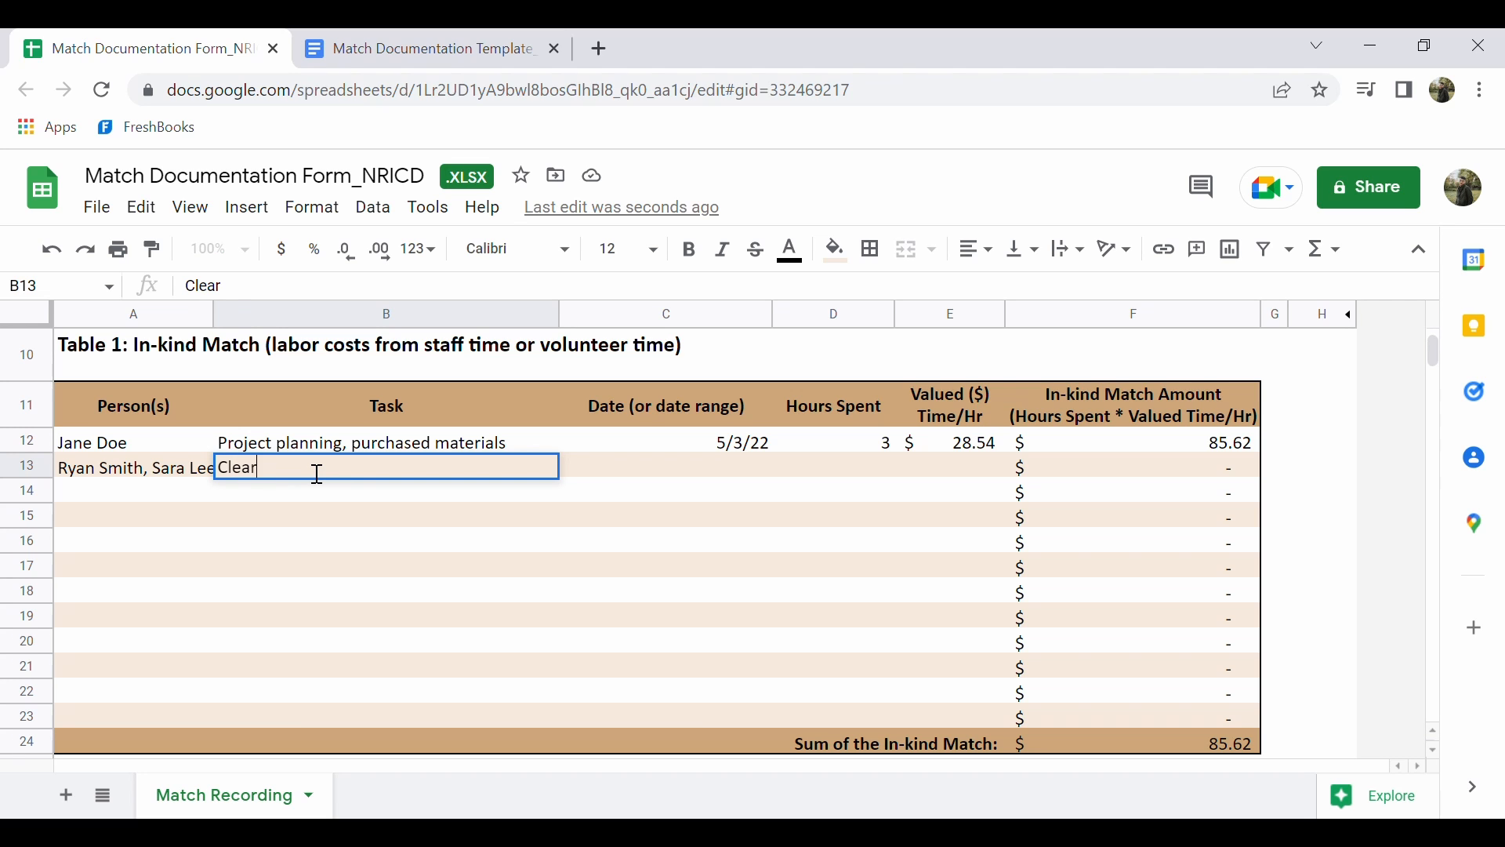
pyautogui.write('ing and prepar')
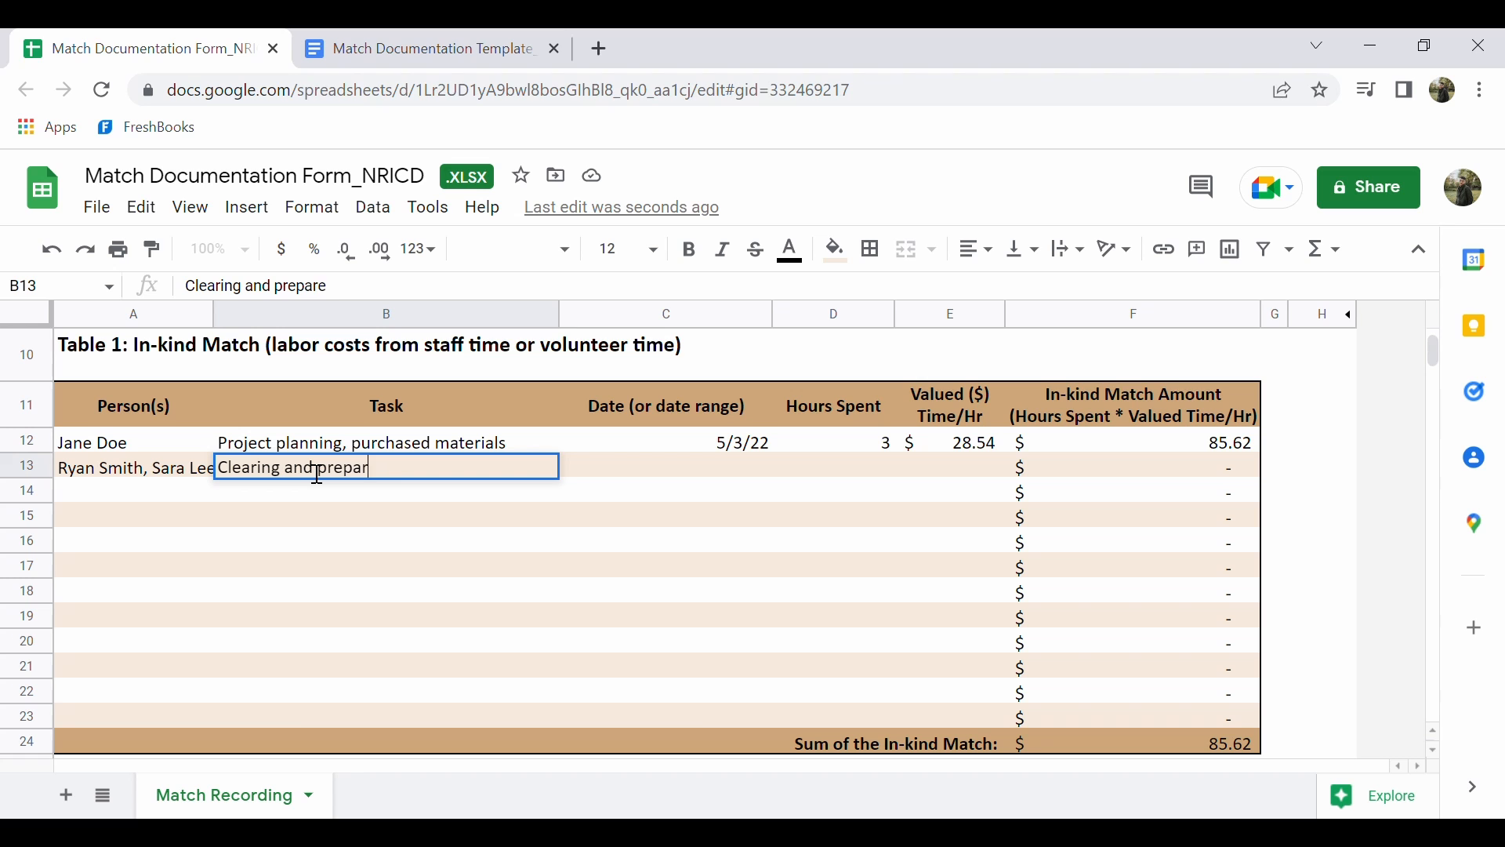
pyautogui.write('ing area for r')
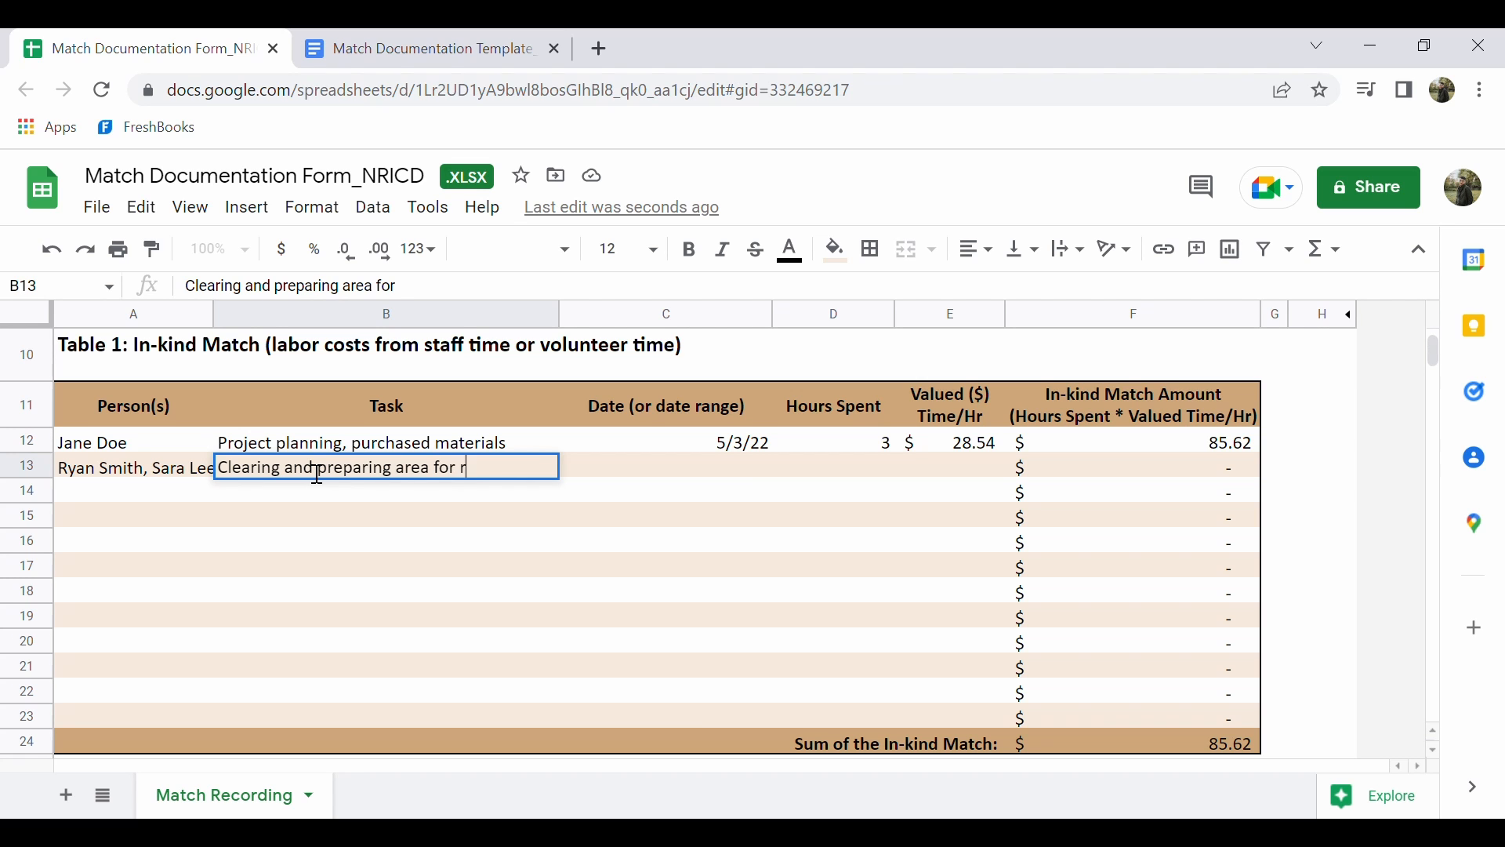
pyautogui.write('aised ebds')
pyautogui.press('BackSpace')
pyautogui.press('BackSpace')
pyautogui.press('BackSpace')
pyautogui.press('BackSpace')
pyautogui.write('beds')
pyautogui.press('Tab')
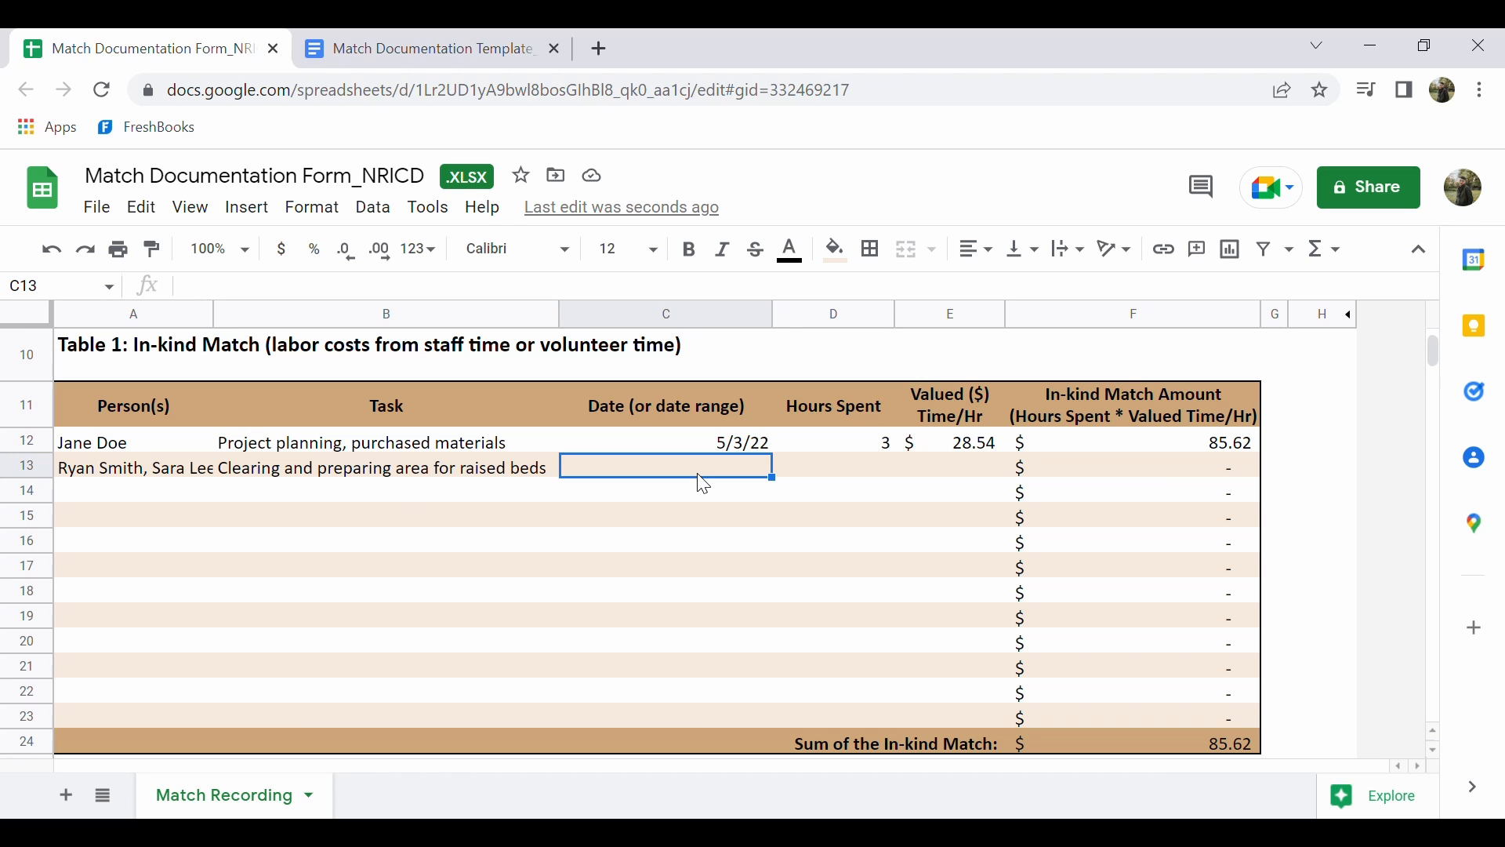
# - Record the date range 5/4/22 - 5/25/22 for the second in-kind match entry
pyautogui.write('5/4/22')
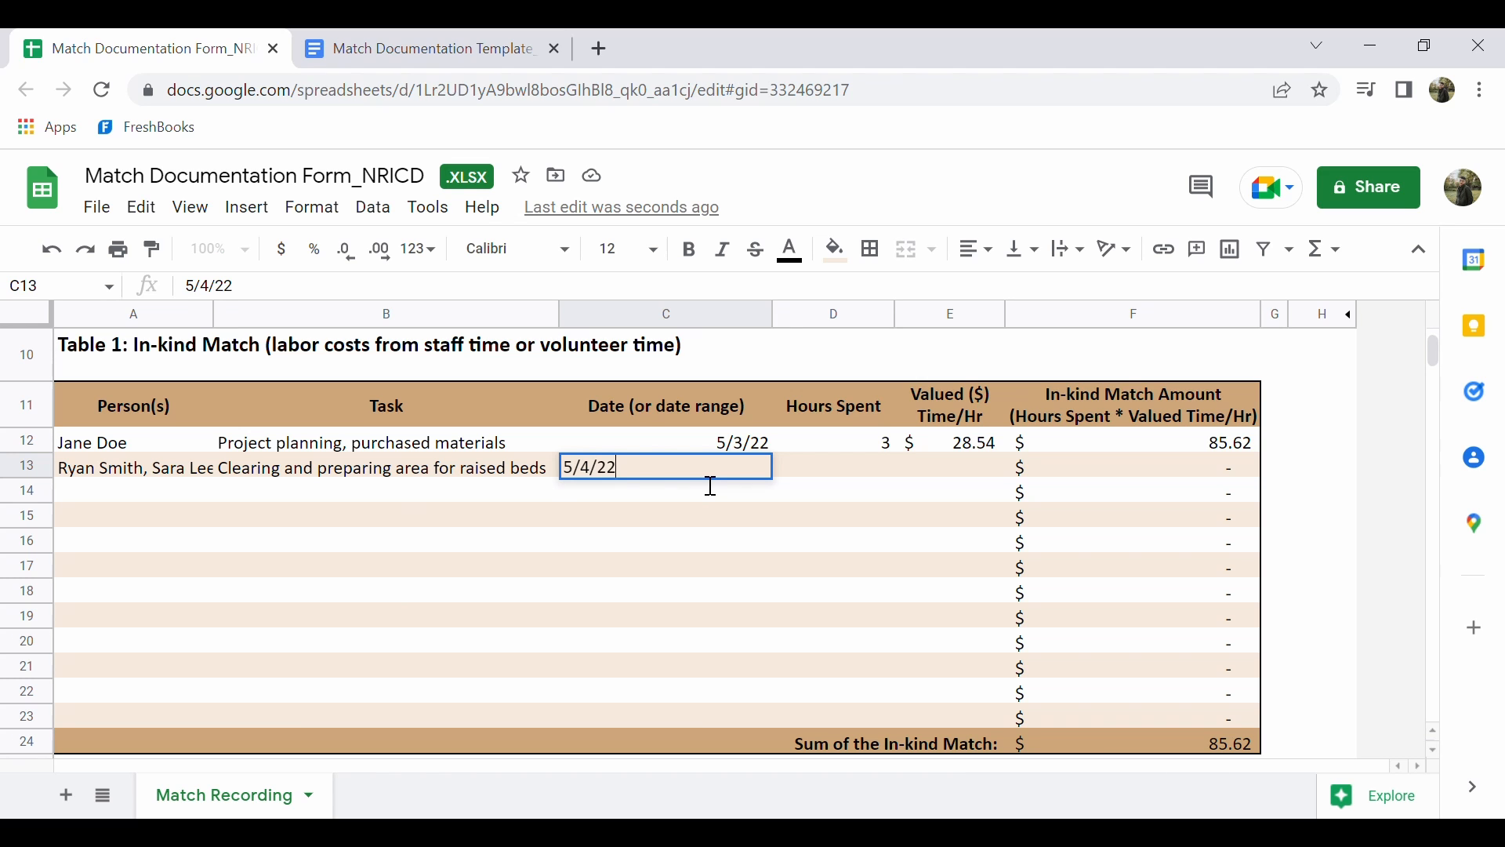
pyautogui.write(' - 5/25/22')
pyautogui.press('Return')
# - Enter 20 hours spent and a valued time per hour of 28.54 for the second in-kind match entry
pyautogui.press('Up')
pyautogui.press('Right')
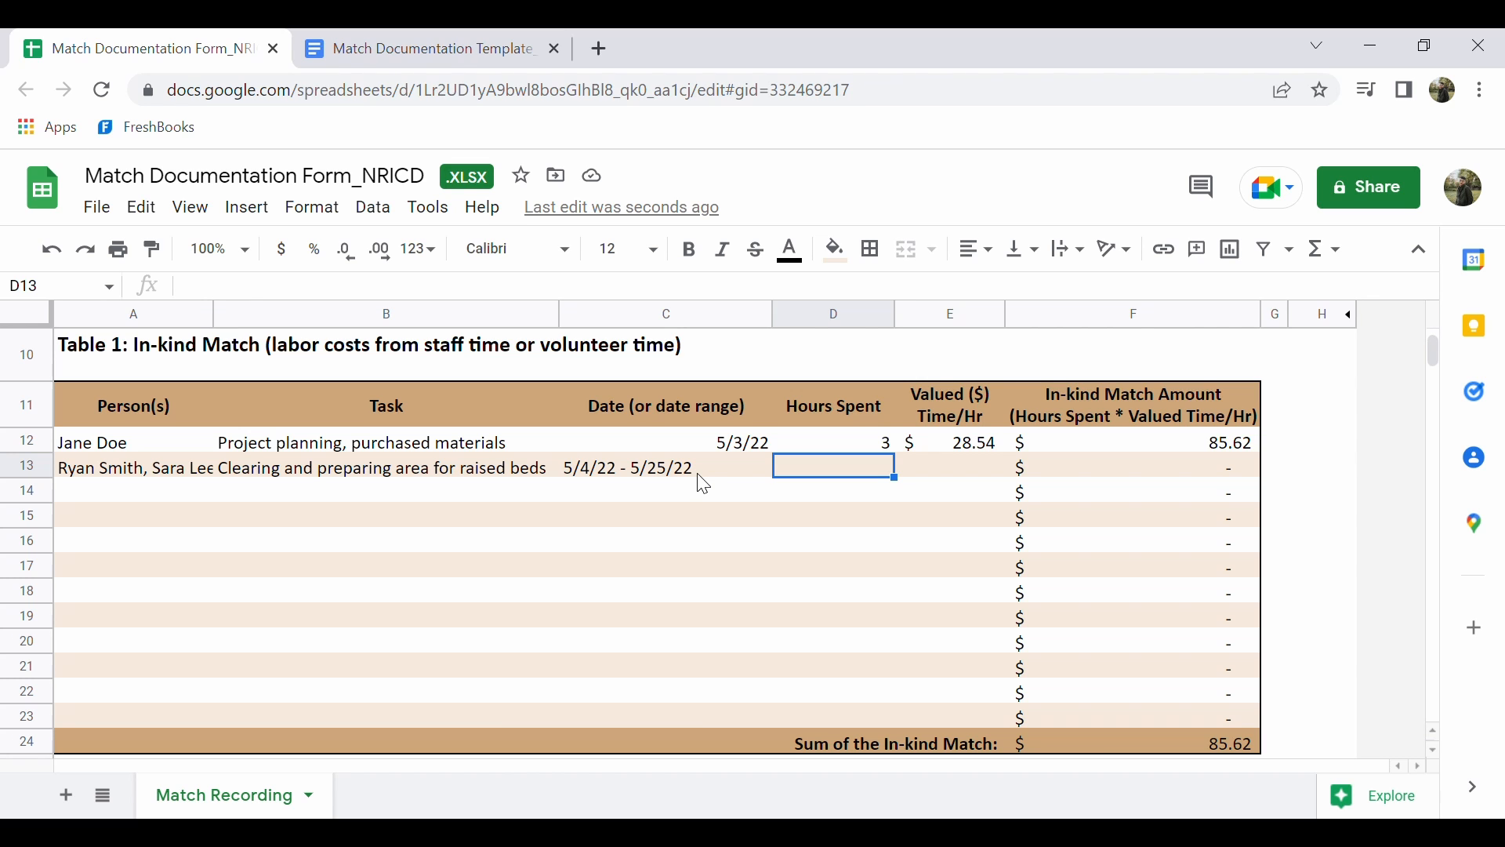
pyautogui.write('20')
pyautogui.press('Return')
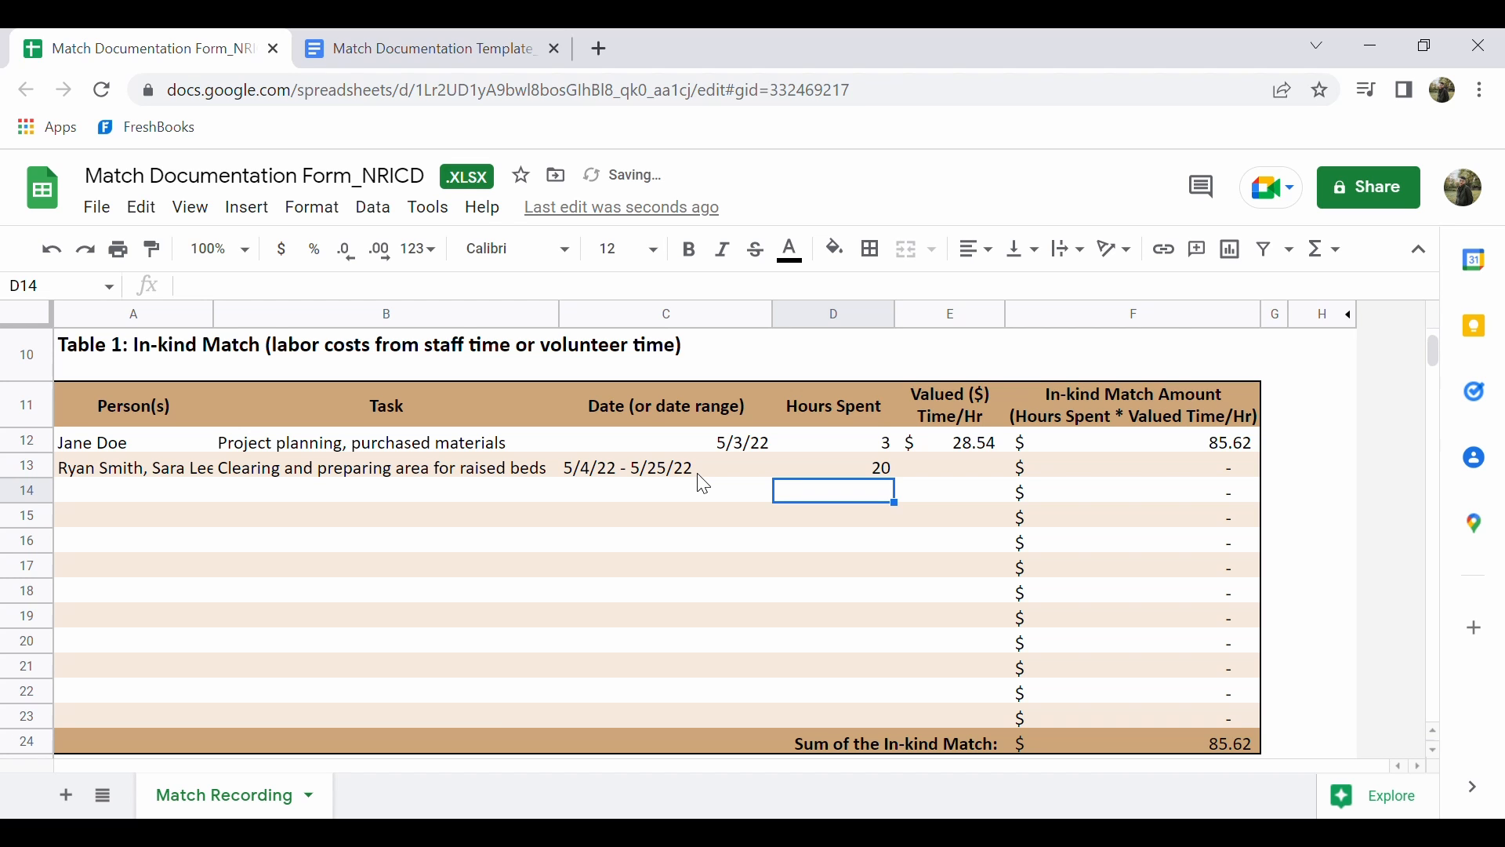
pyautogui.press('Up')
pyautogui.press('Right')
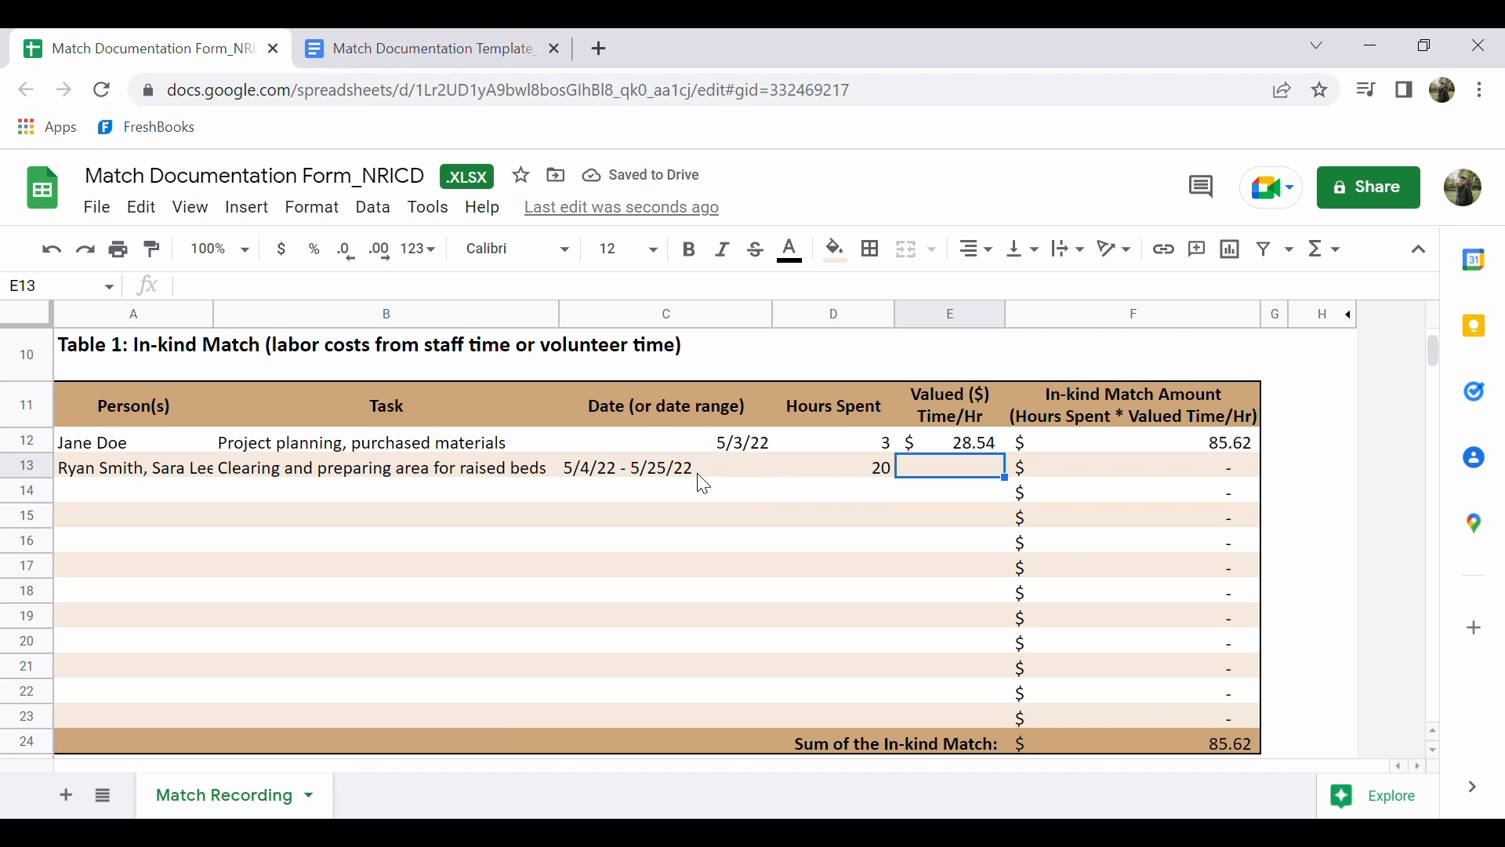
pyautogui.write('28.54')
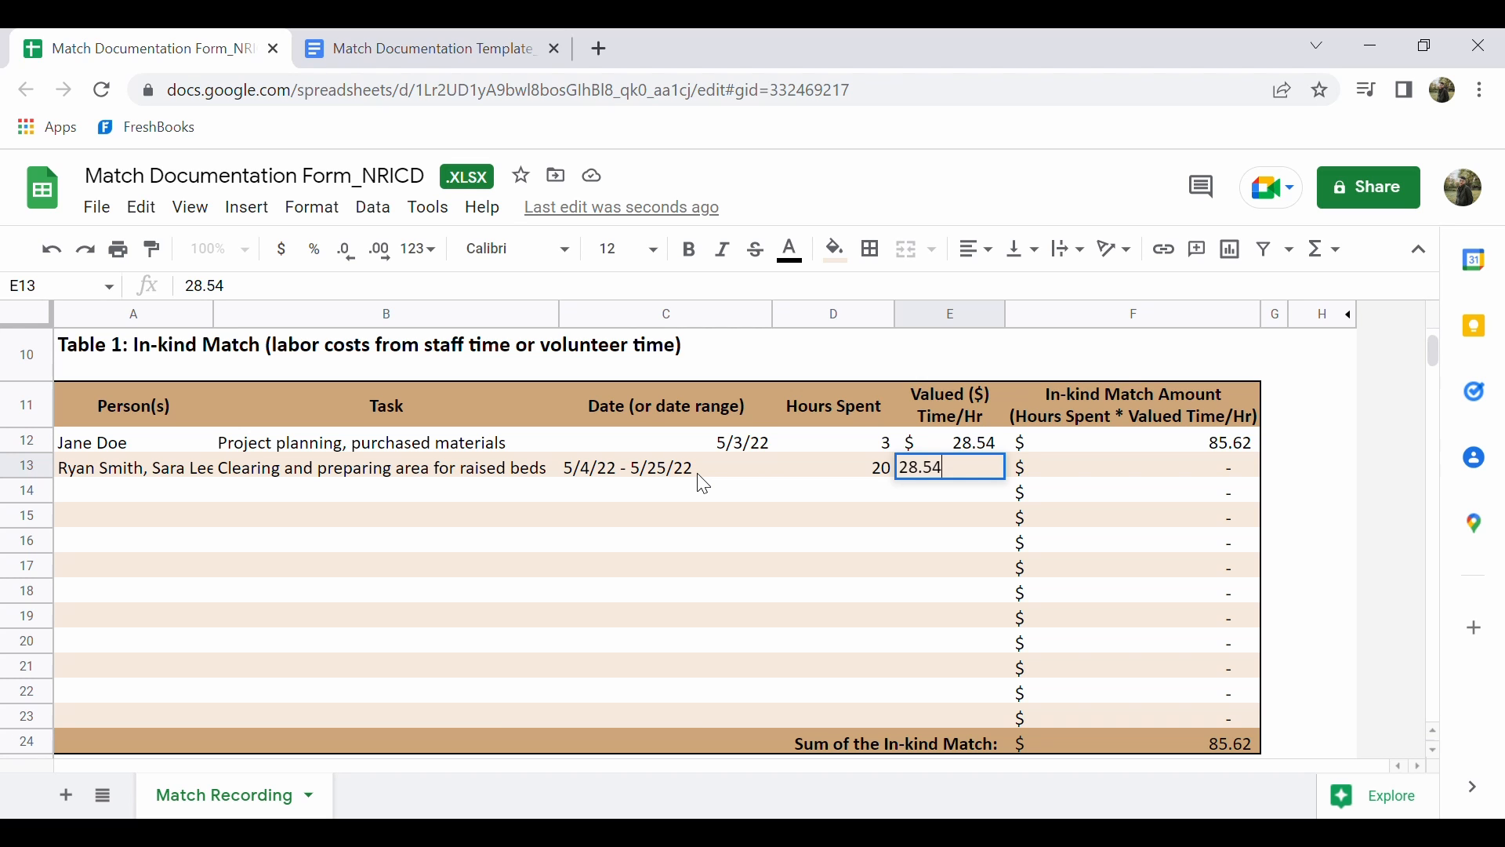
pyautogui.press('Return')
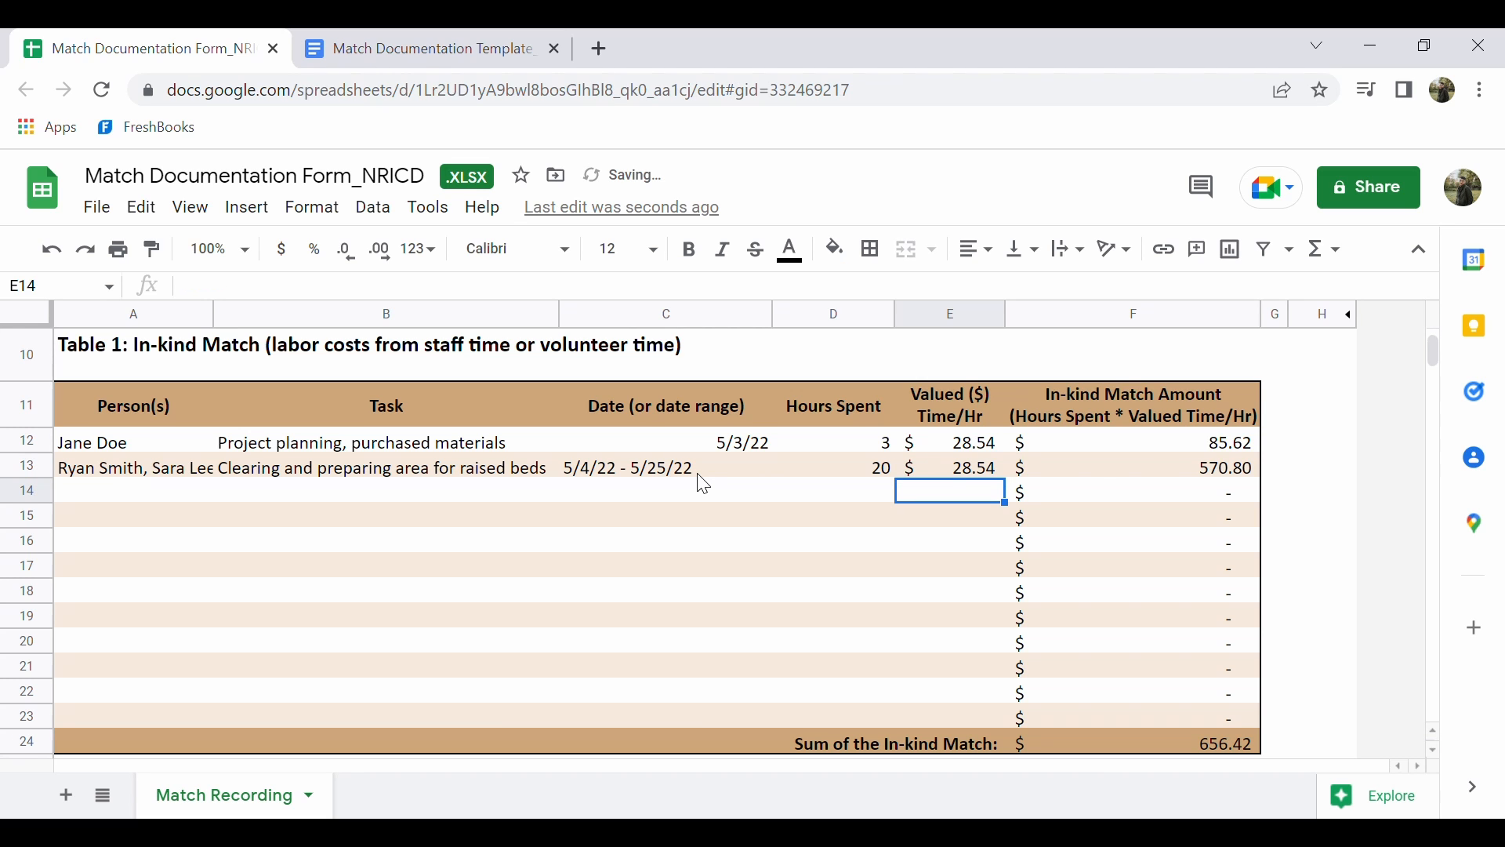
# - Examine the second entry's match amount and the in-kind sum, and view the options for inserting a row near the end of Table 1
pyautogui.click(1151, 475)
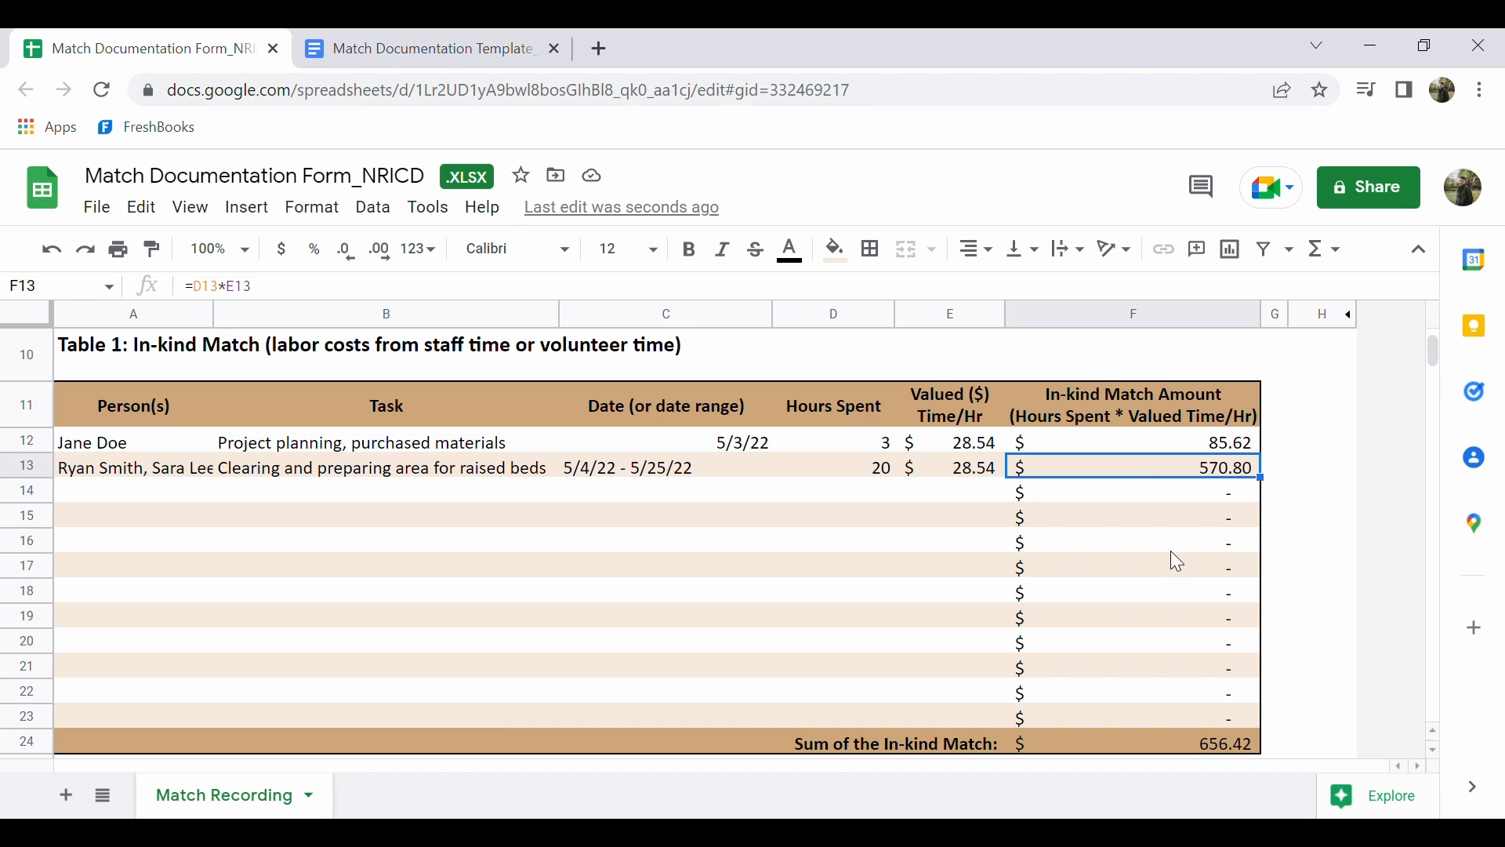
pyautogui.click(1193, 742)
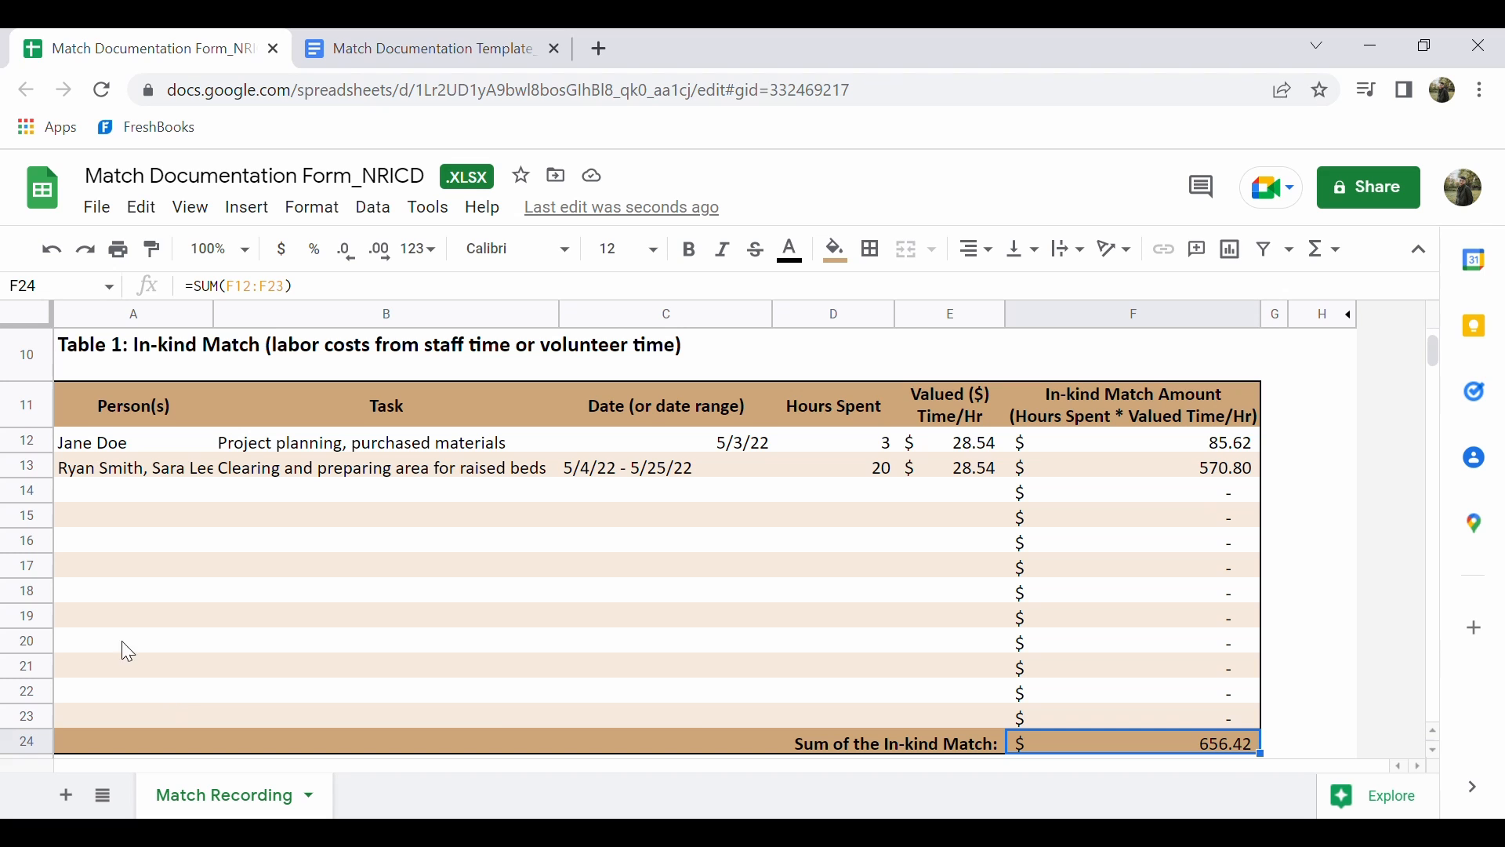
pyautogui.click(108, 695)
pyautogui.rightClick(91, 703)
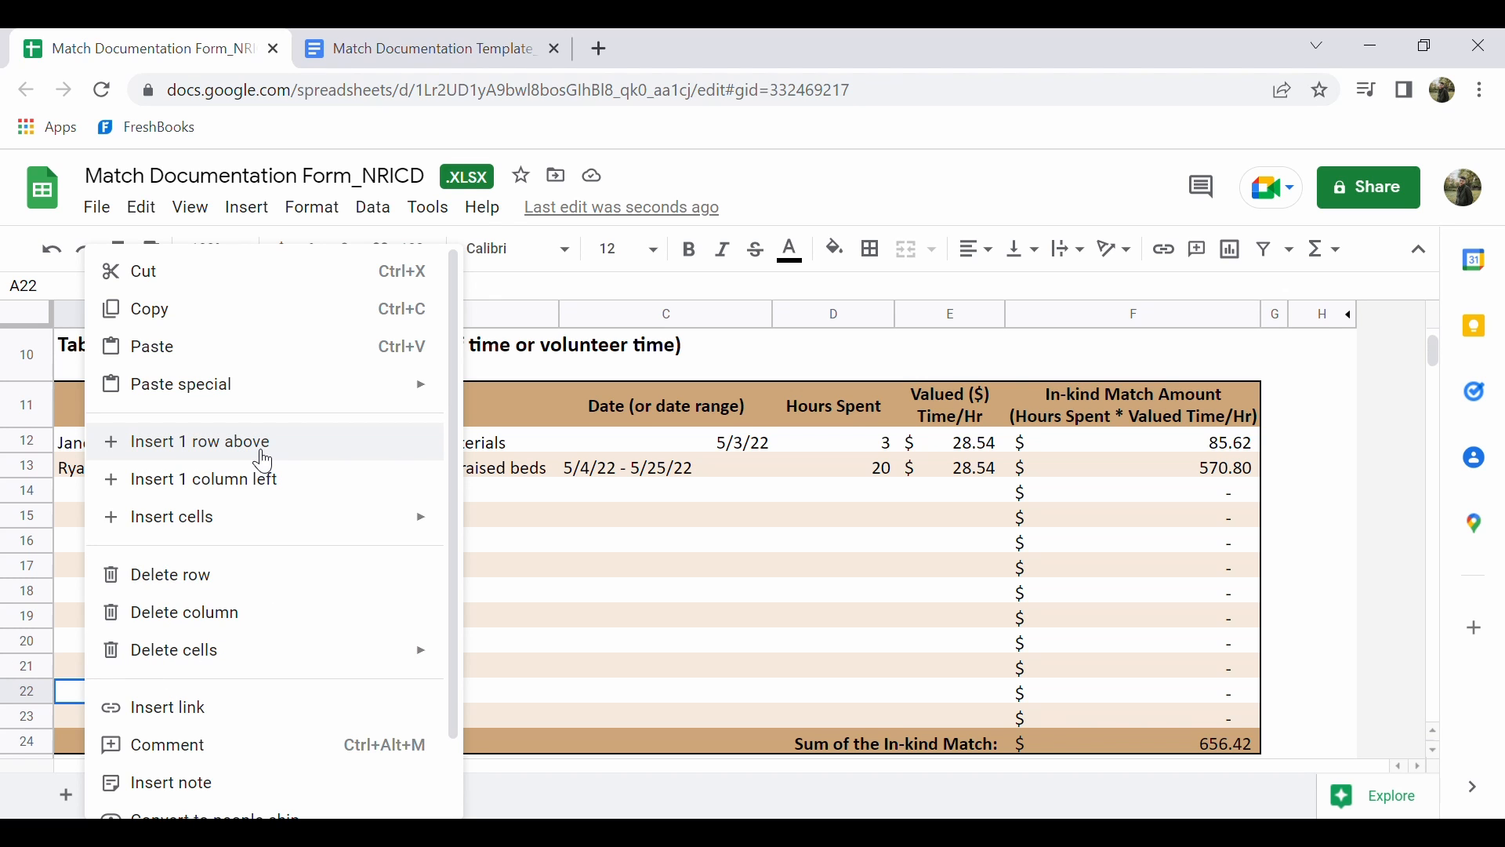
pyautogui.click(682, 622)
pyautogui.click(121, 694)
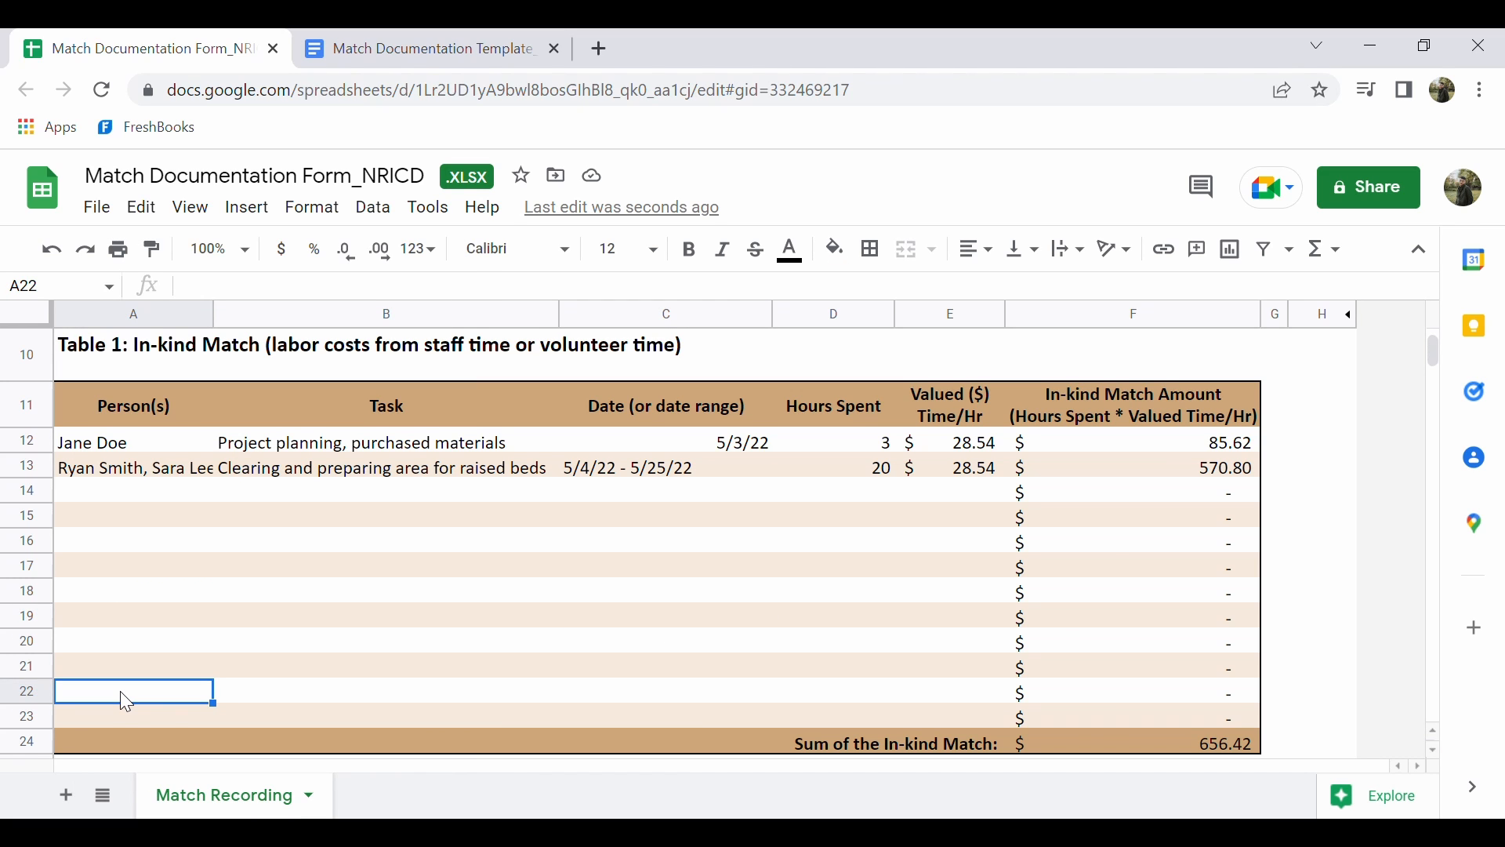
# - Enter "Garden Books" with the date 5/12/22 as the first expense in Table 2: Cash Match
pyautogui.scroll(-5, 121, 693)
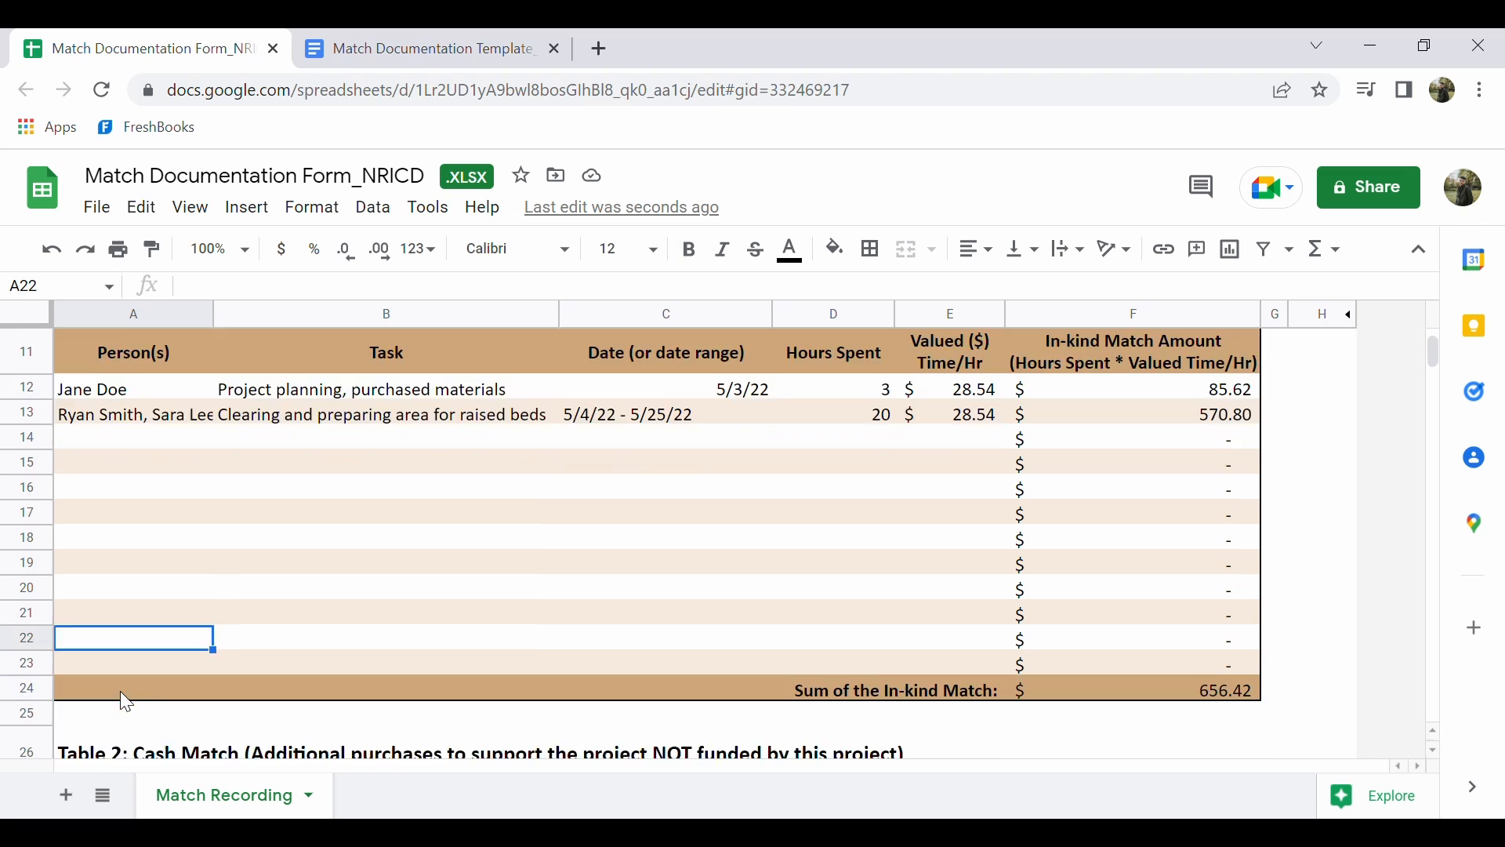
pyautogui.scroll(-1, 126, 701)
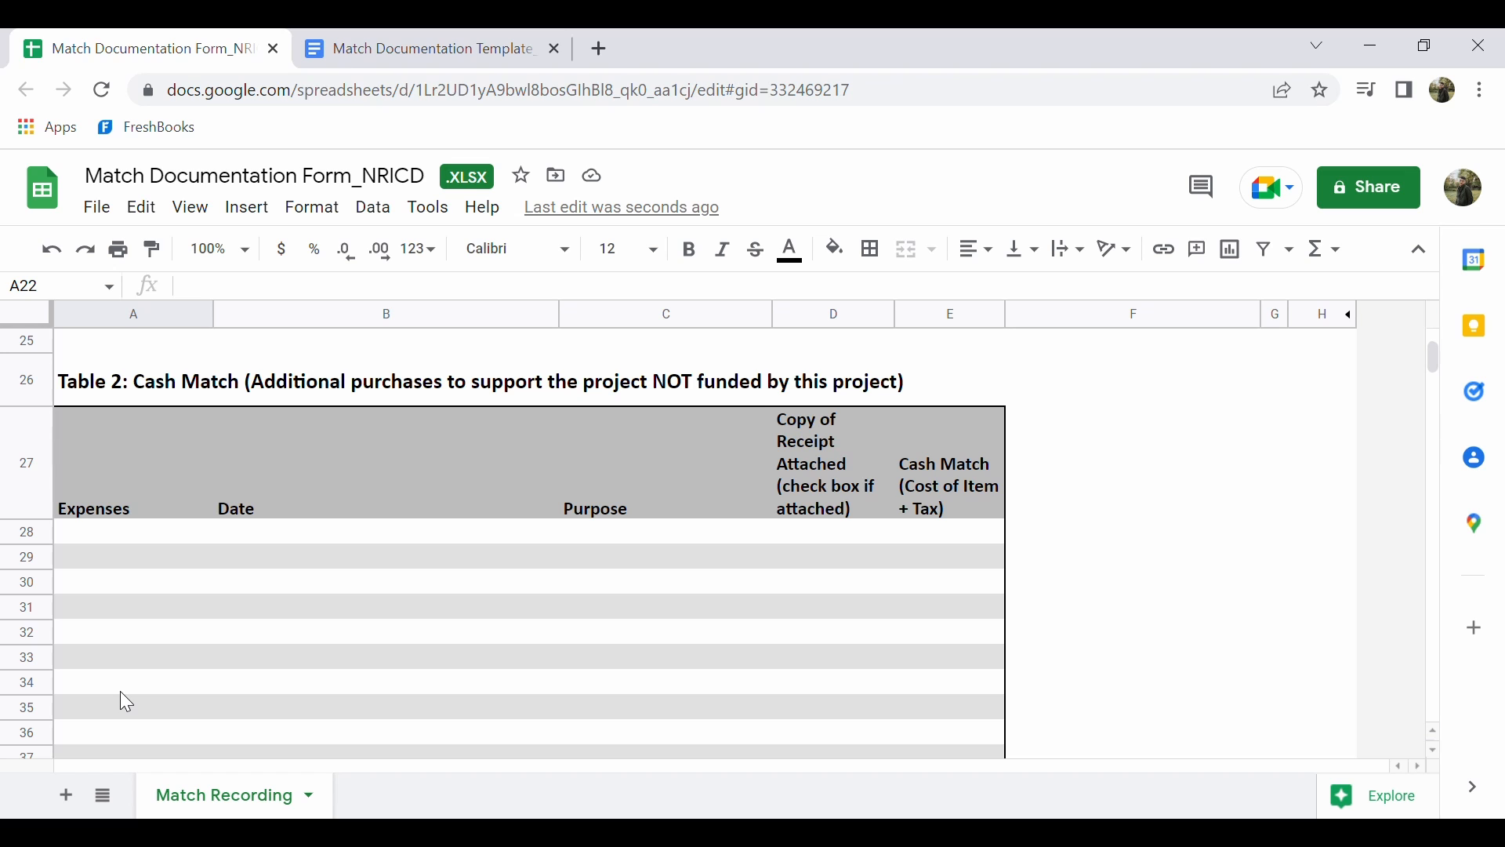
pyautogui.click(101, 531)
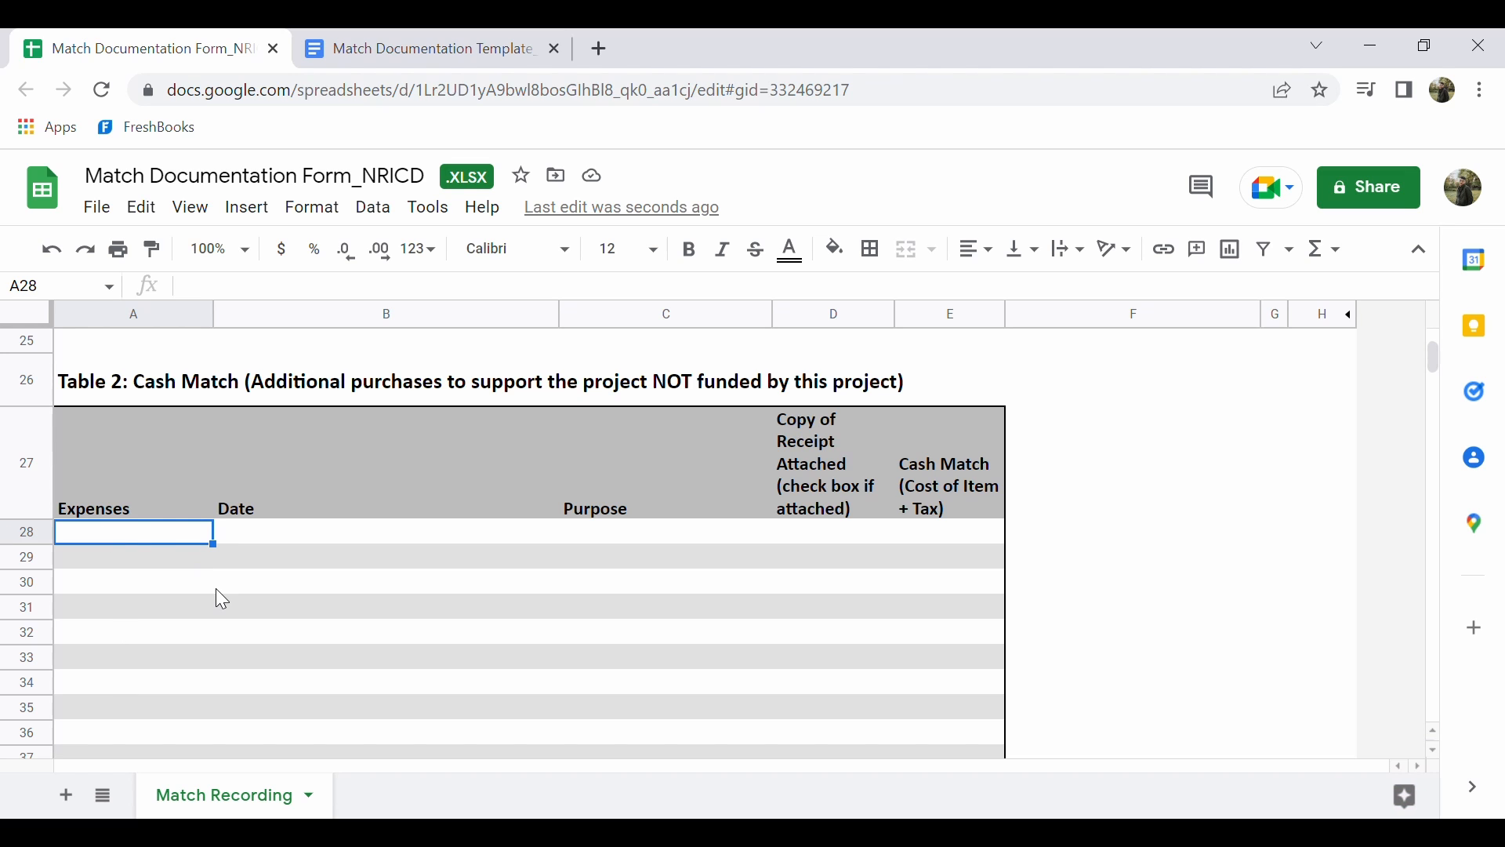
pyautogui.write('Garden ')
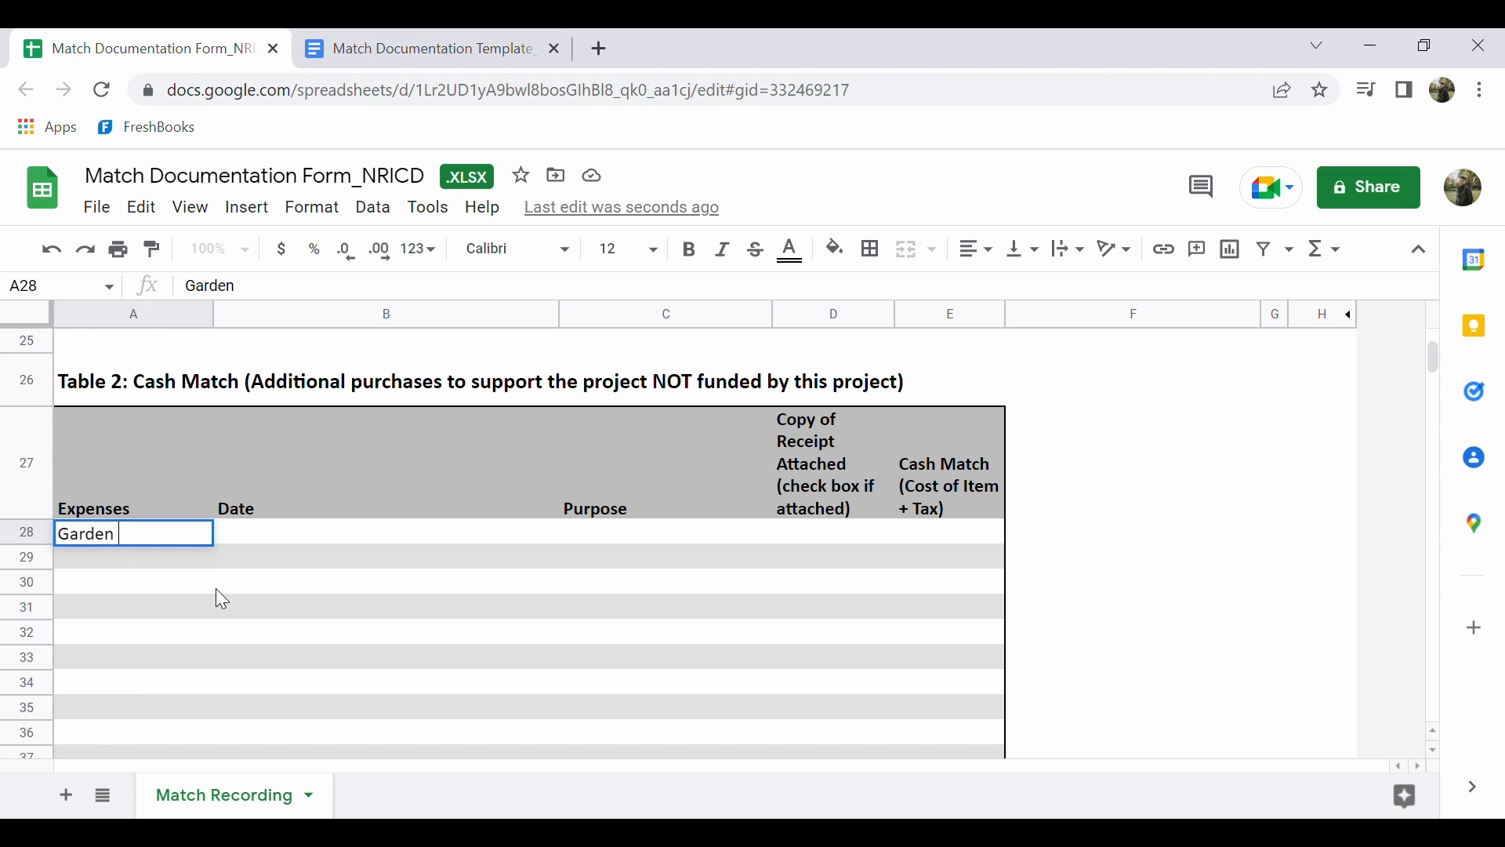
pyautogui.write('Books')
pyautogui.press('Tab')
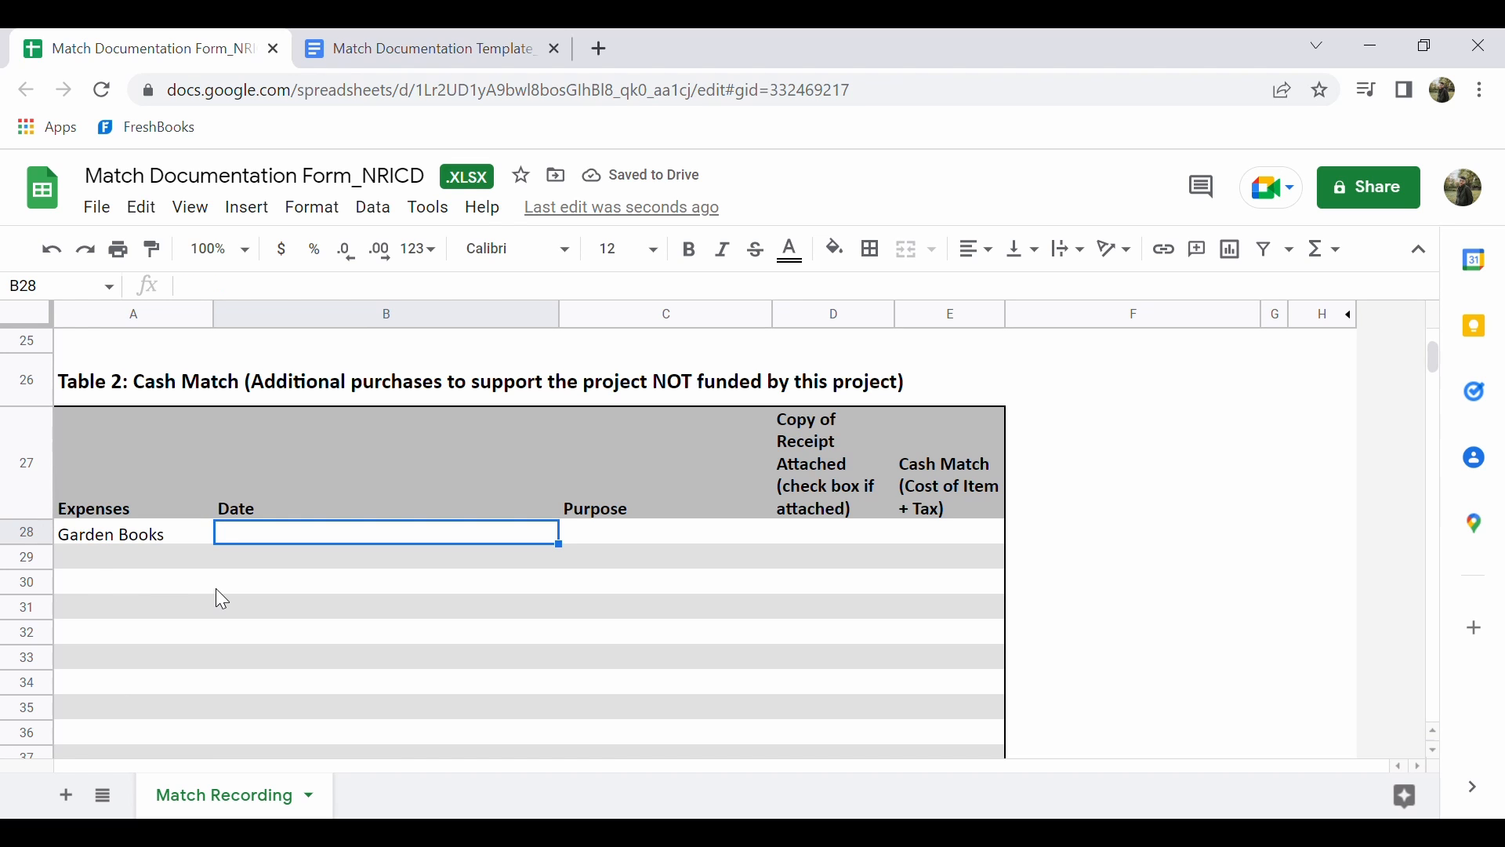
pyautogui.write('5/12/22')
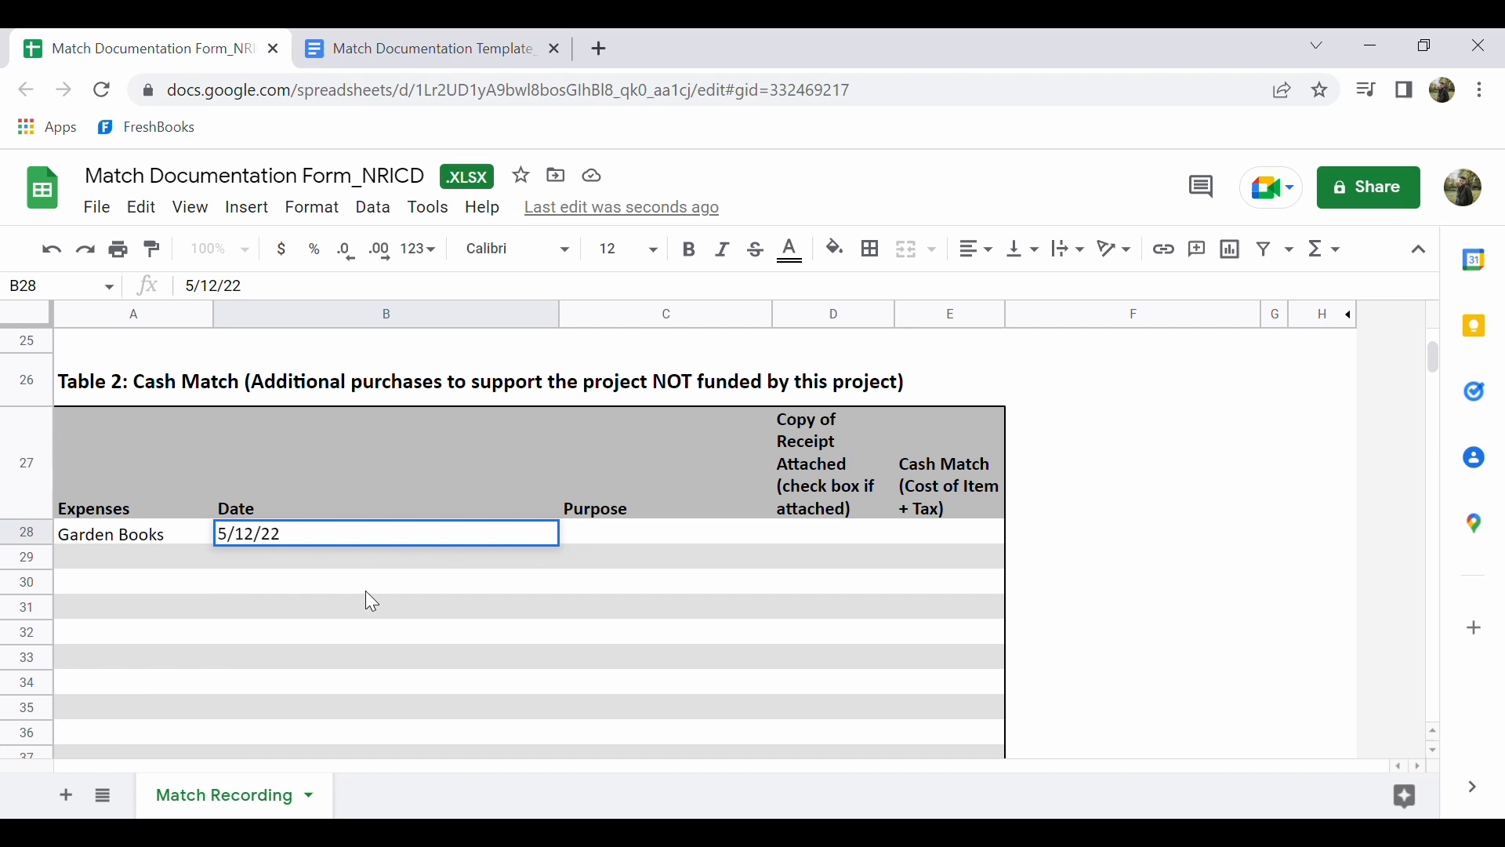
# - Enter "Garden books were purchased by a partner organization for a community library of resources" as the Garden Books expense's purpose
pyautogui.click(640, 538)
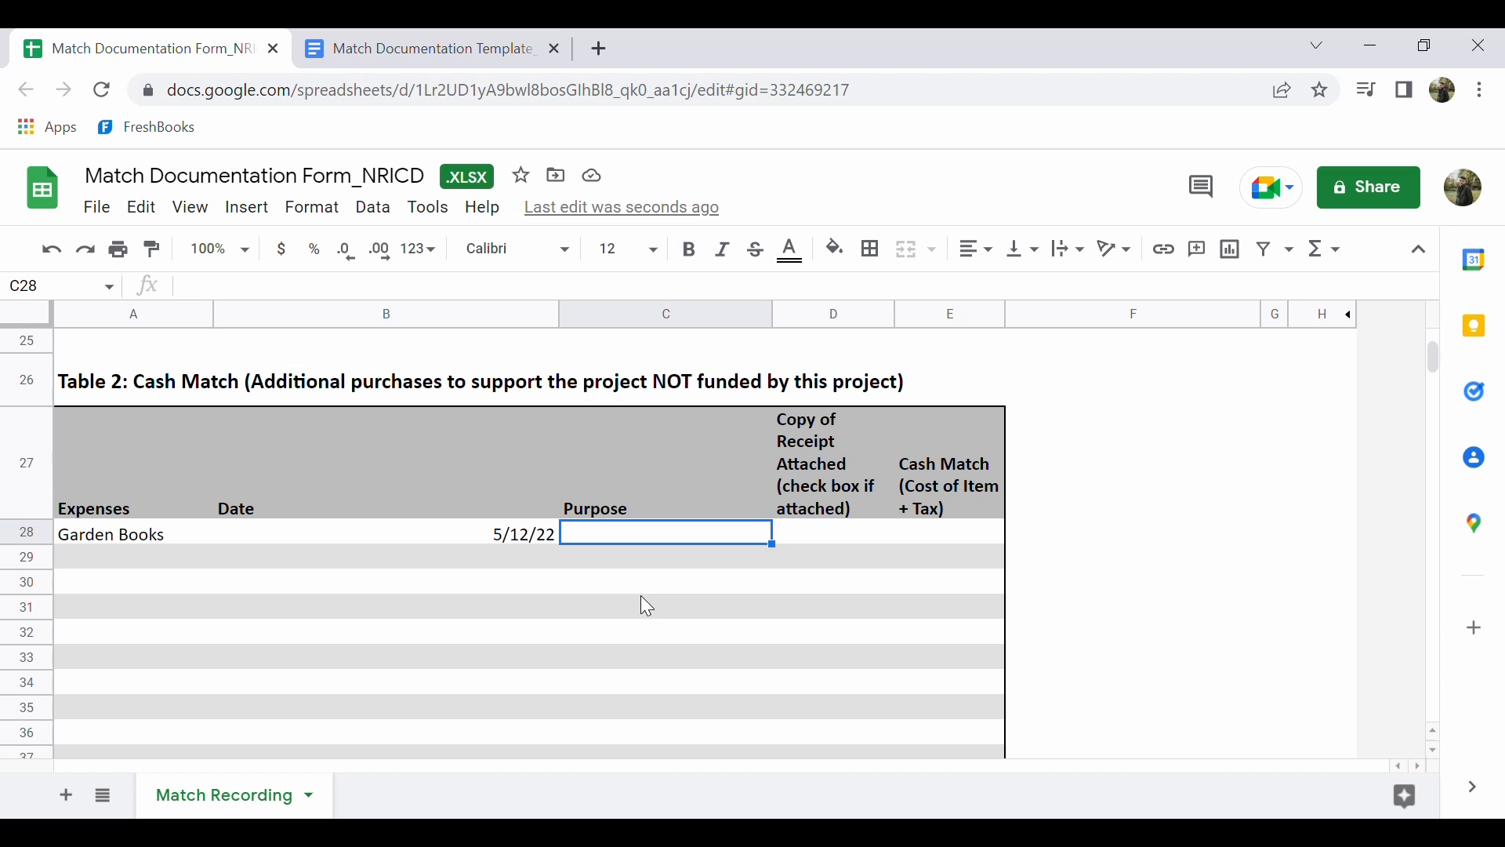
pyautogui.write('Garden books w')
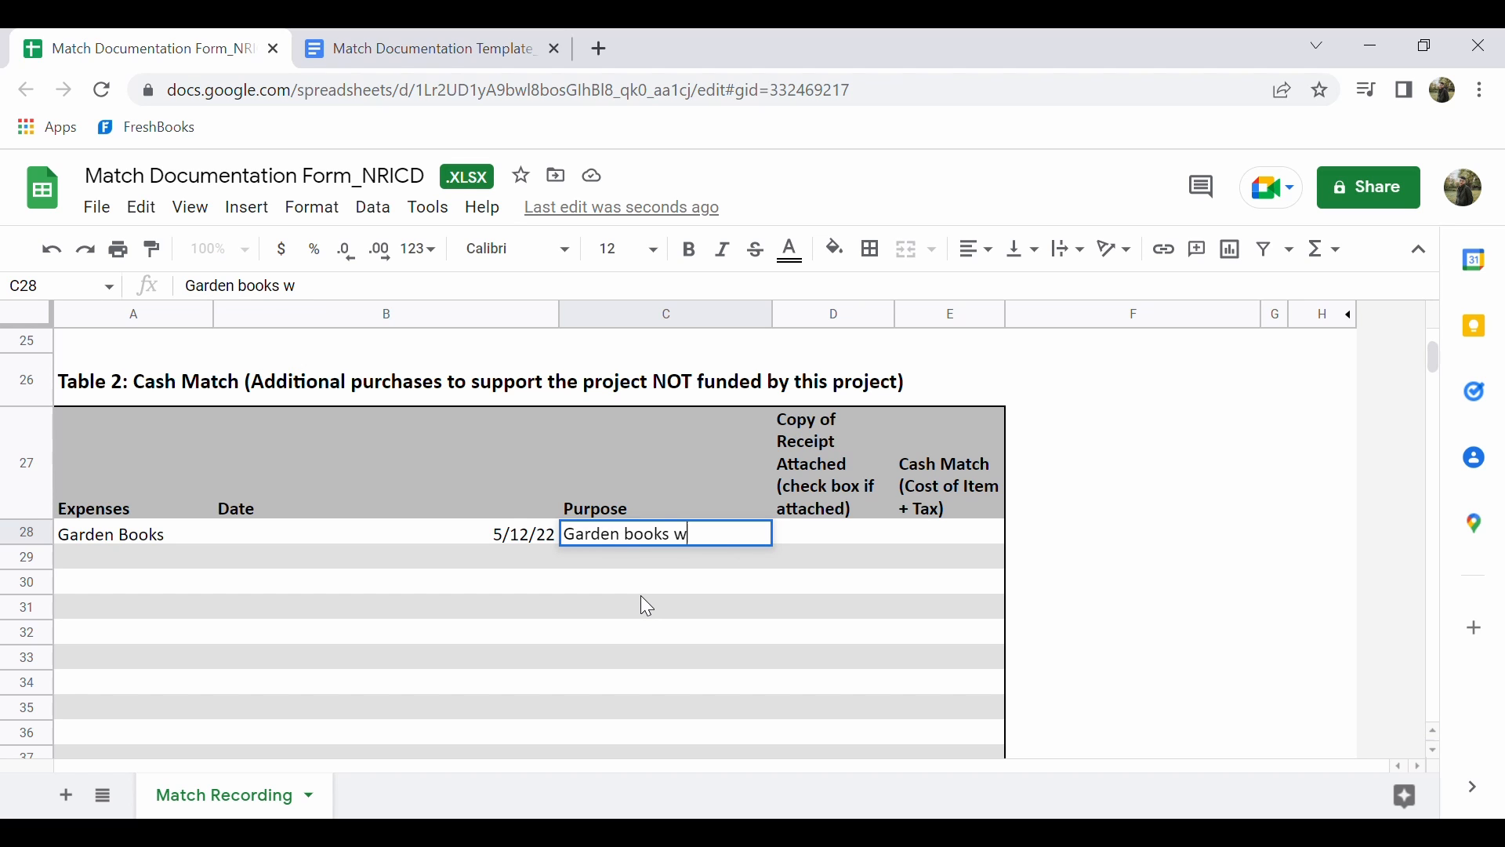
pyautogui.write('ere purchased by ')
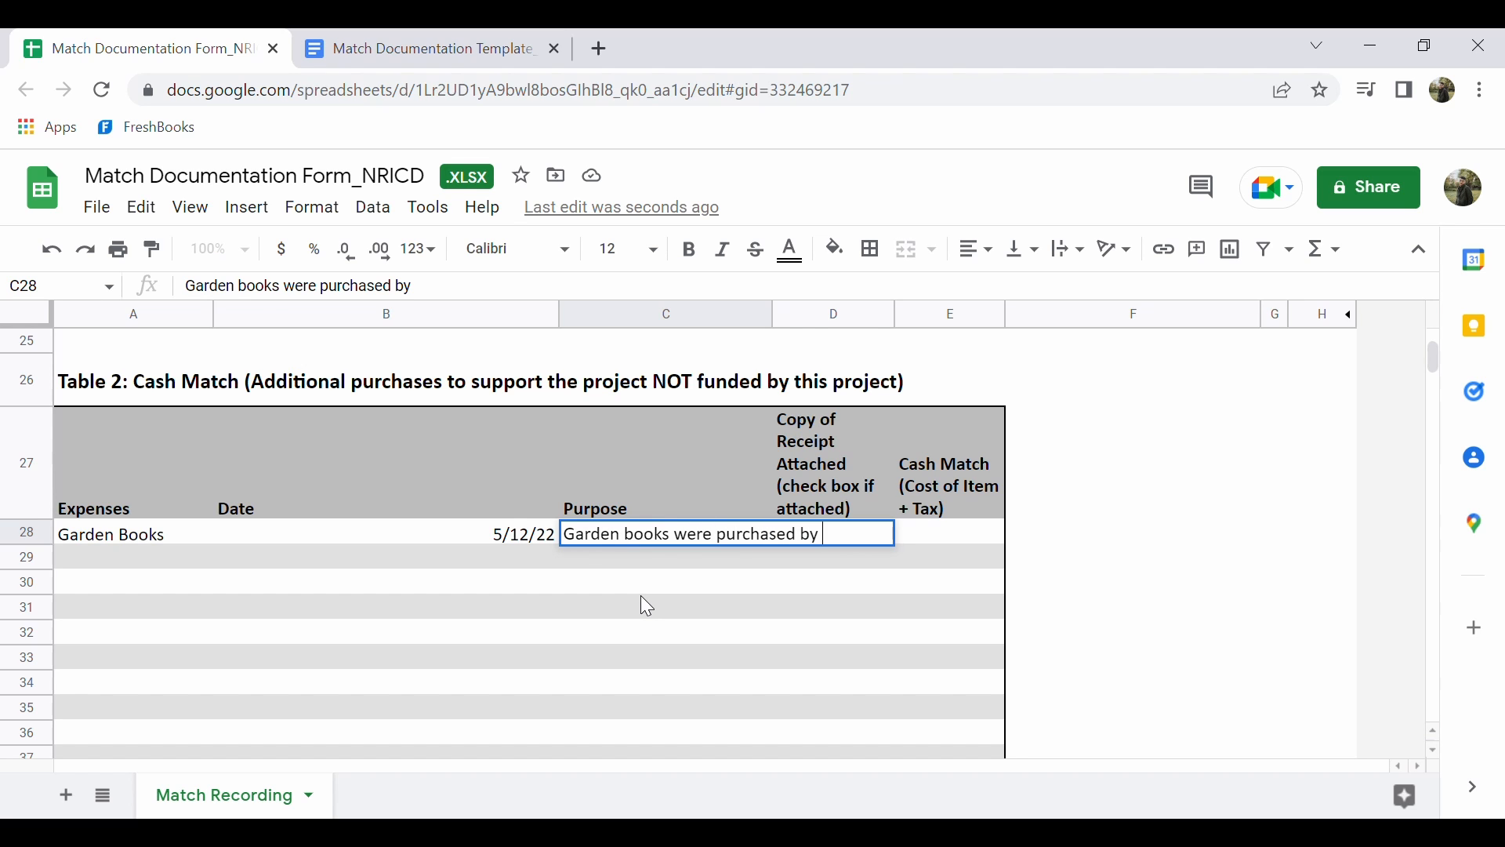
pyautogui.write('a partner ')
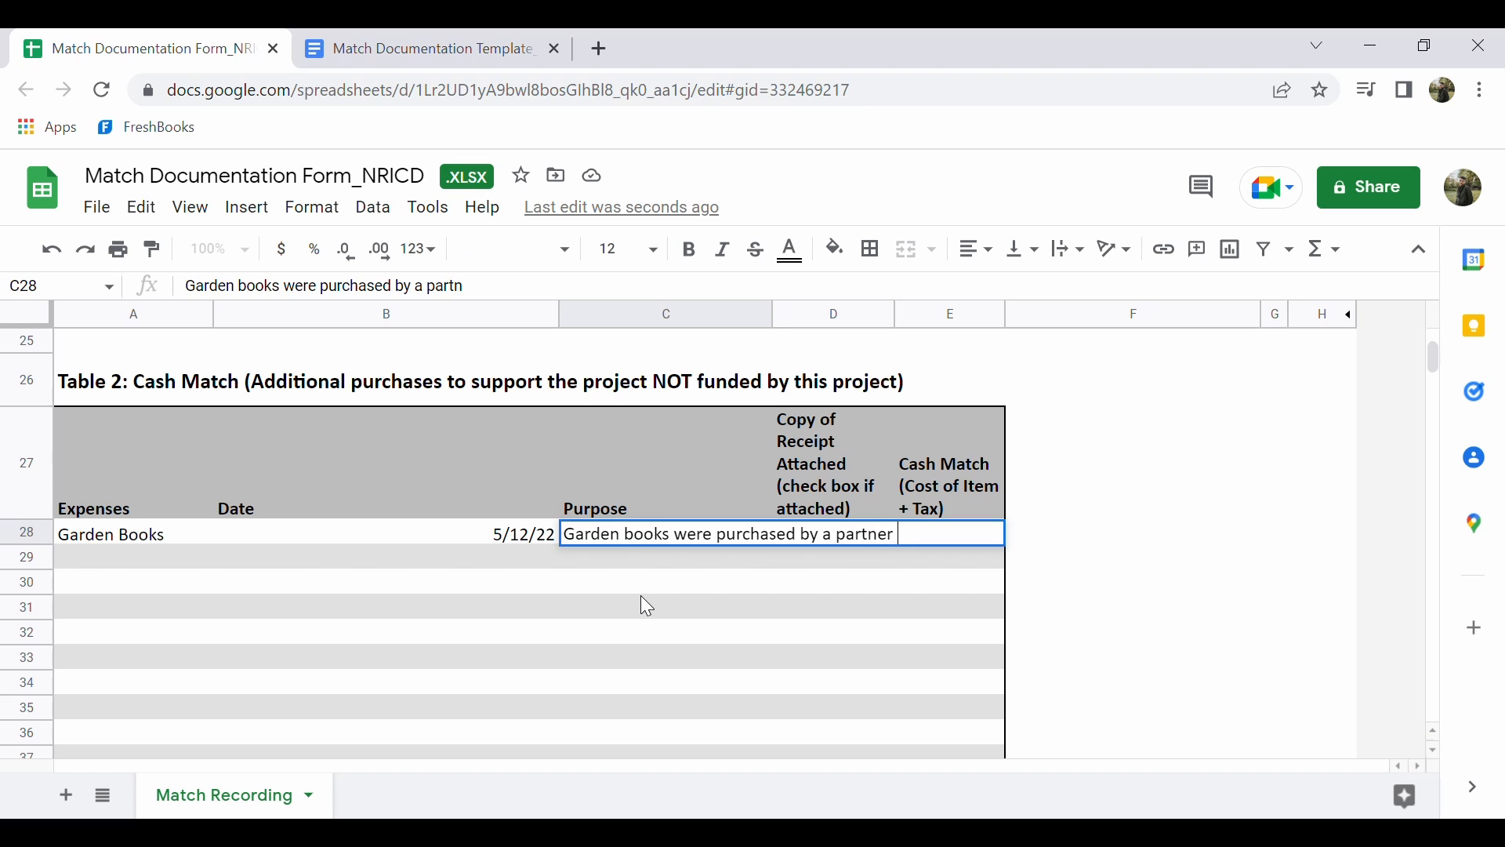
pyautogui.write('organization')
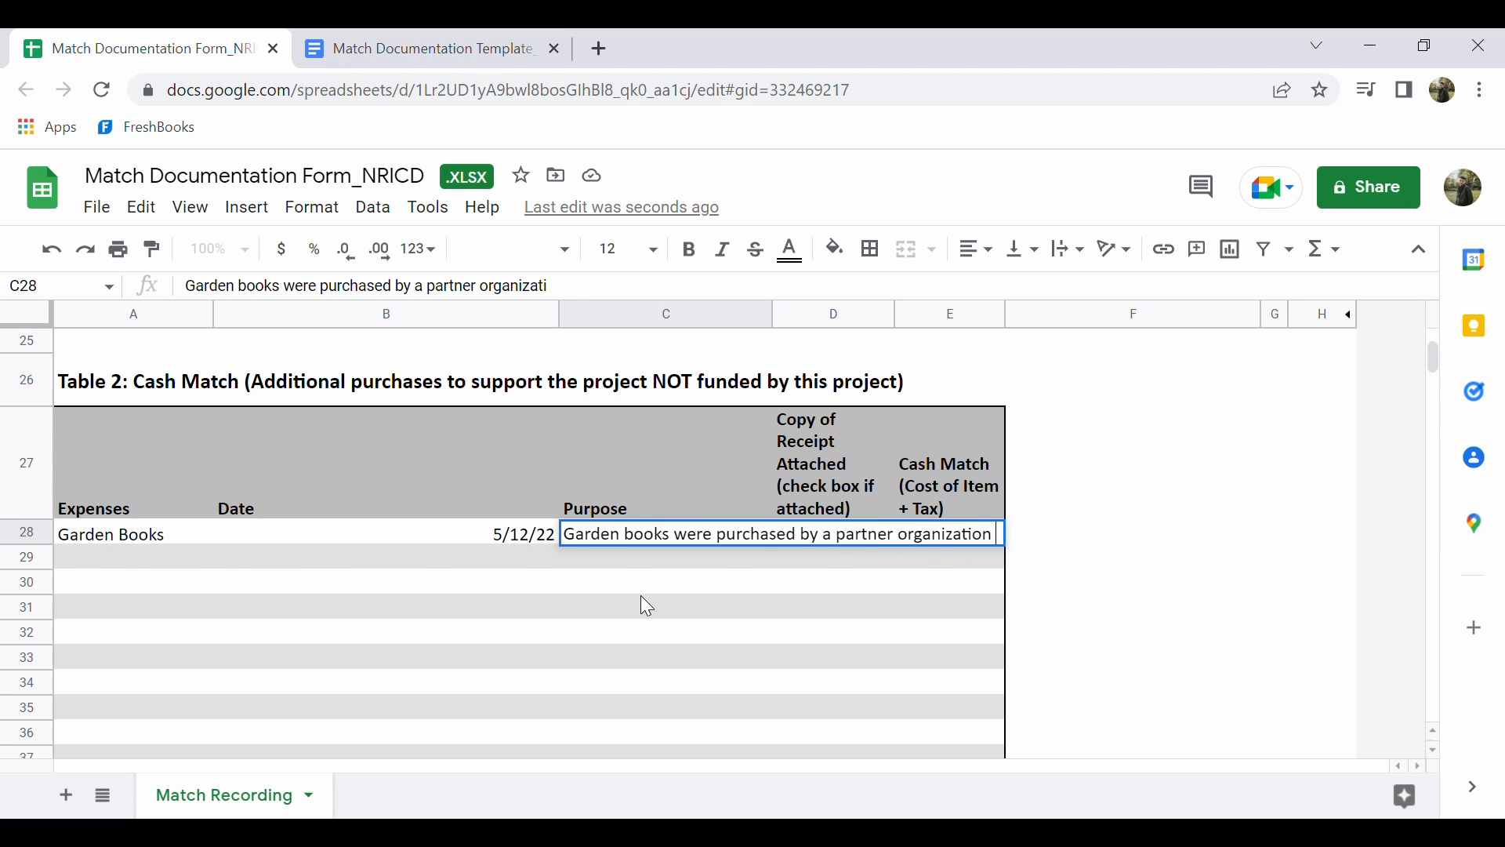
pyautogui.write(' for a c')
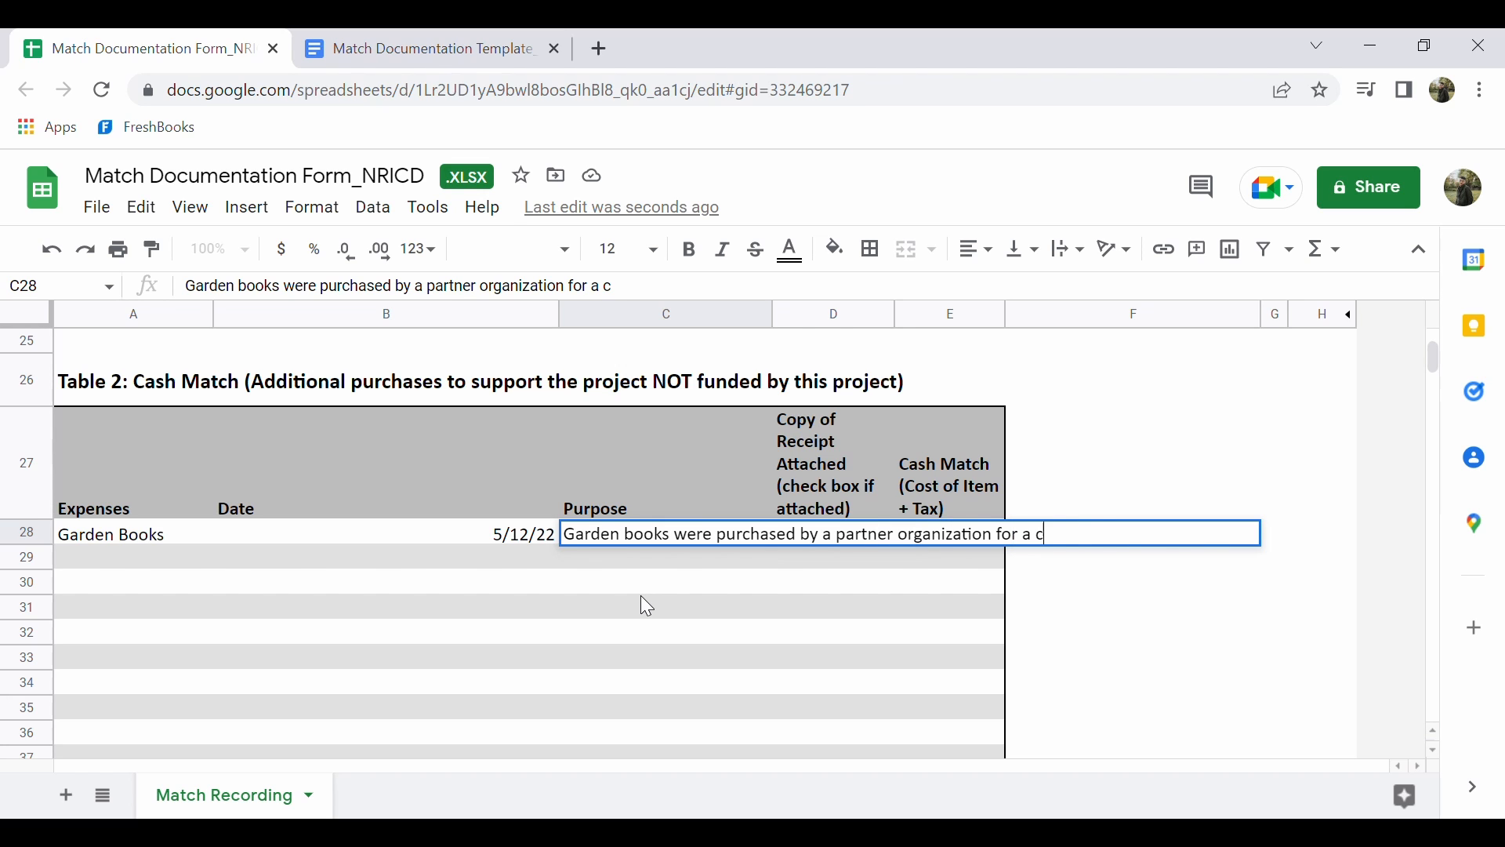
pyautogui.write('ommunity libra')
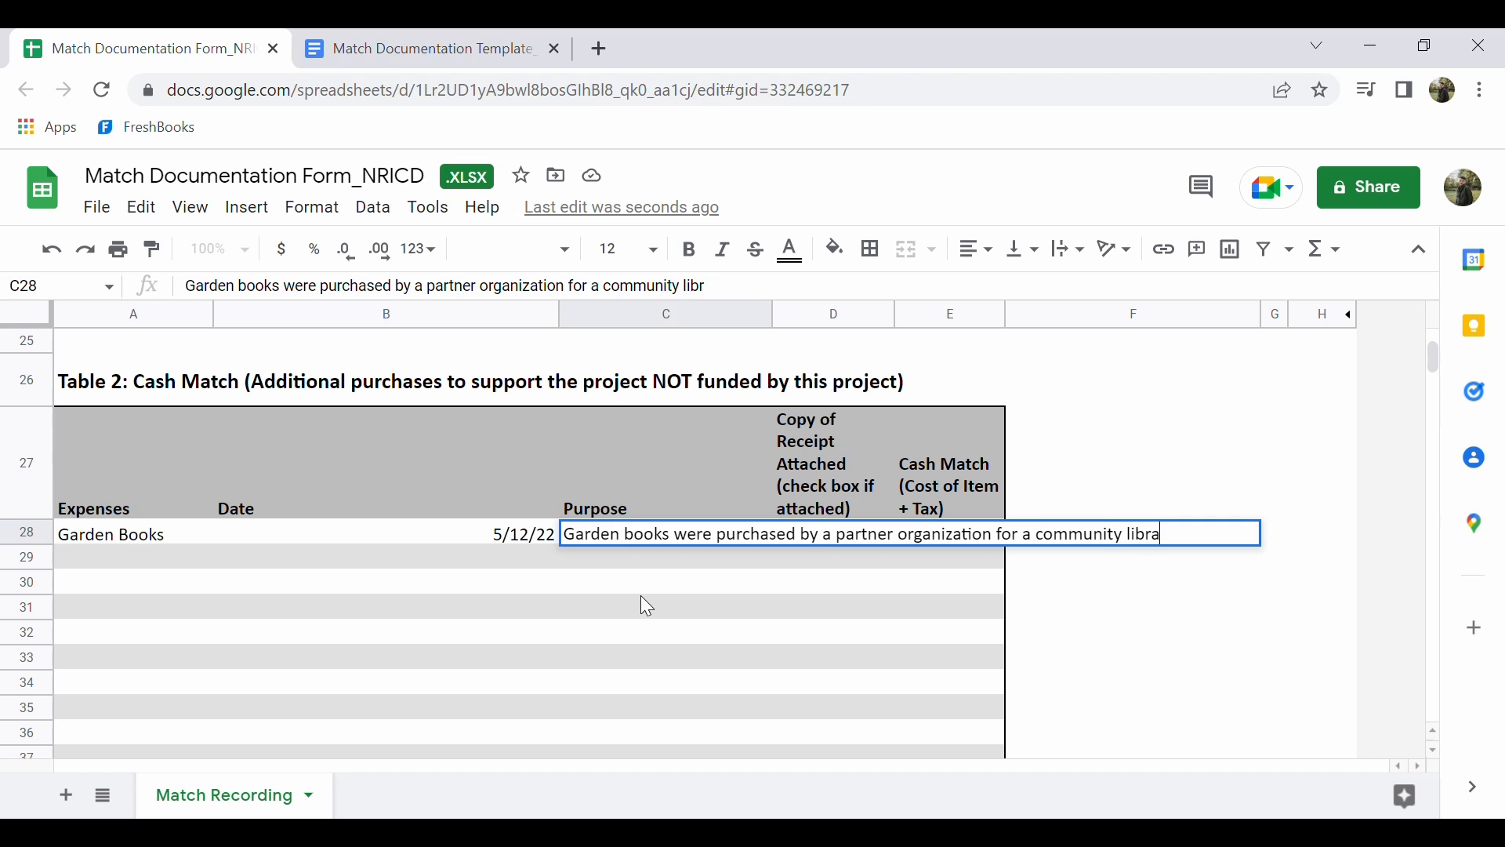
pyautogui.write('ry of resrouce')
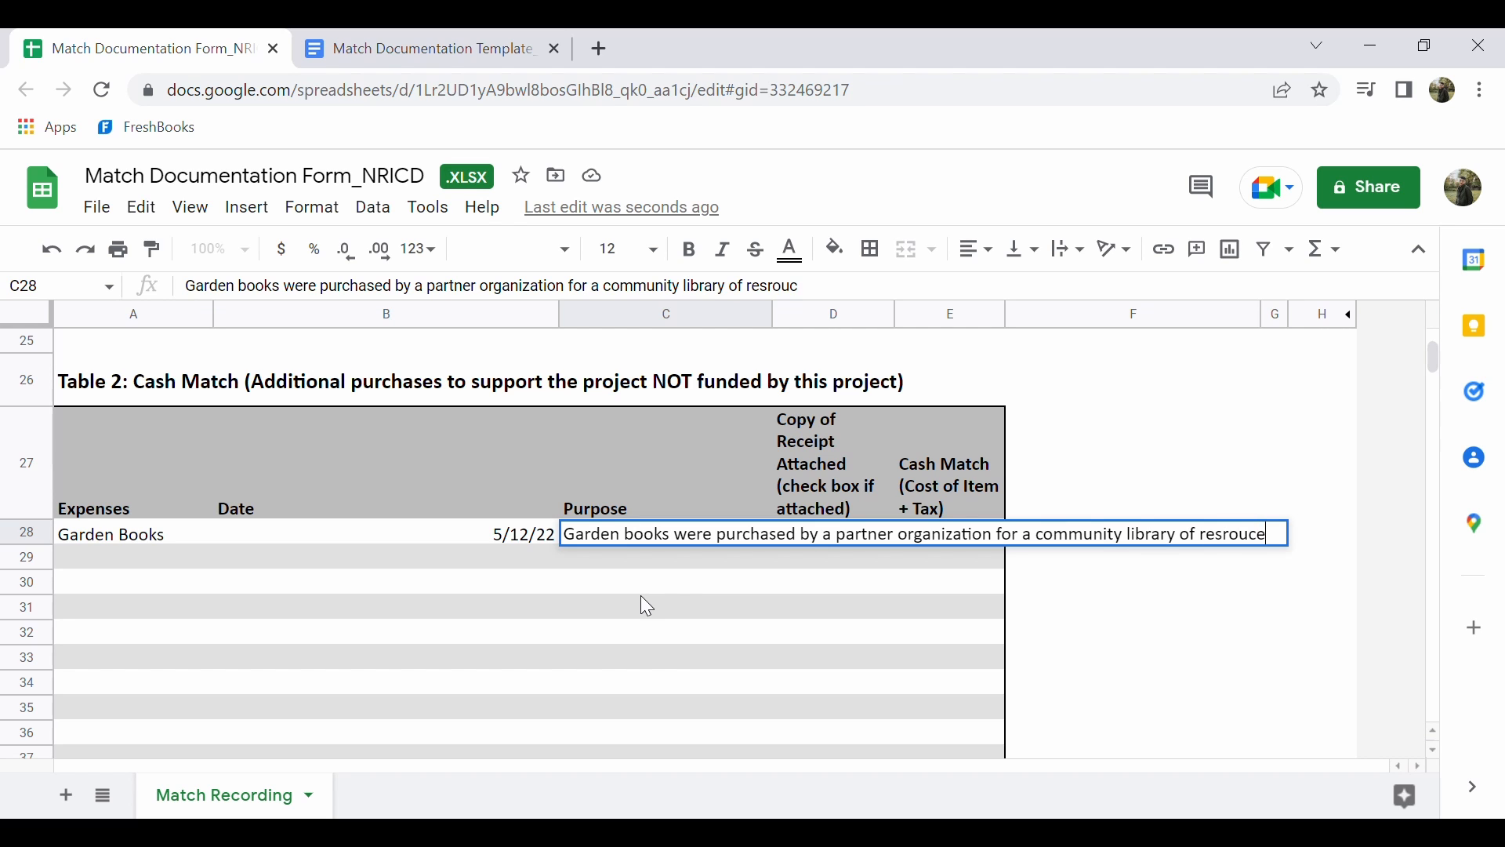
pyautogui.press('BackSpace')
pyautogui.press('BackSpace')
pyautogui.press('BackSpace')
pyautogui.press('BackSpace')
pyautogui.press('BackSpace')
pyautogui.write('ources')
pyautogui.press('Return')
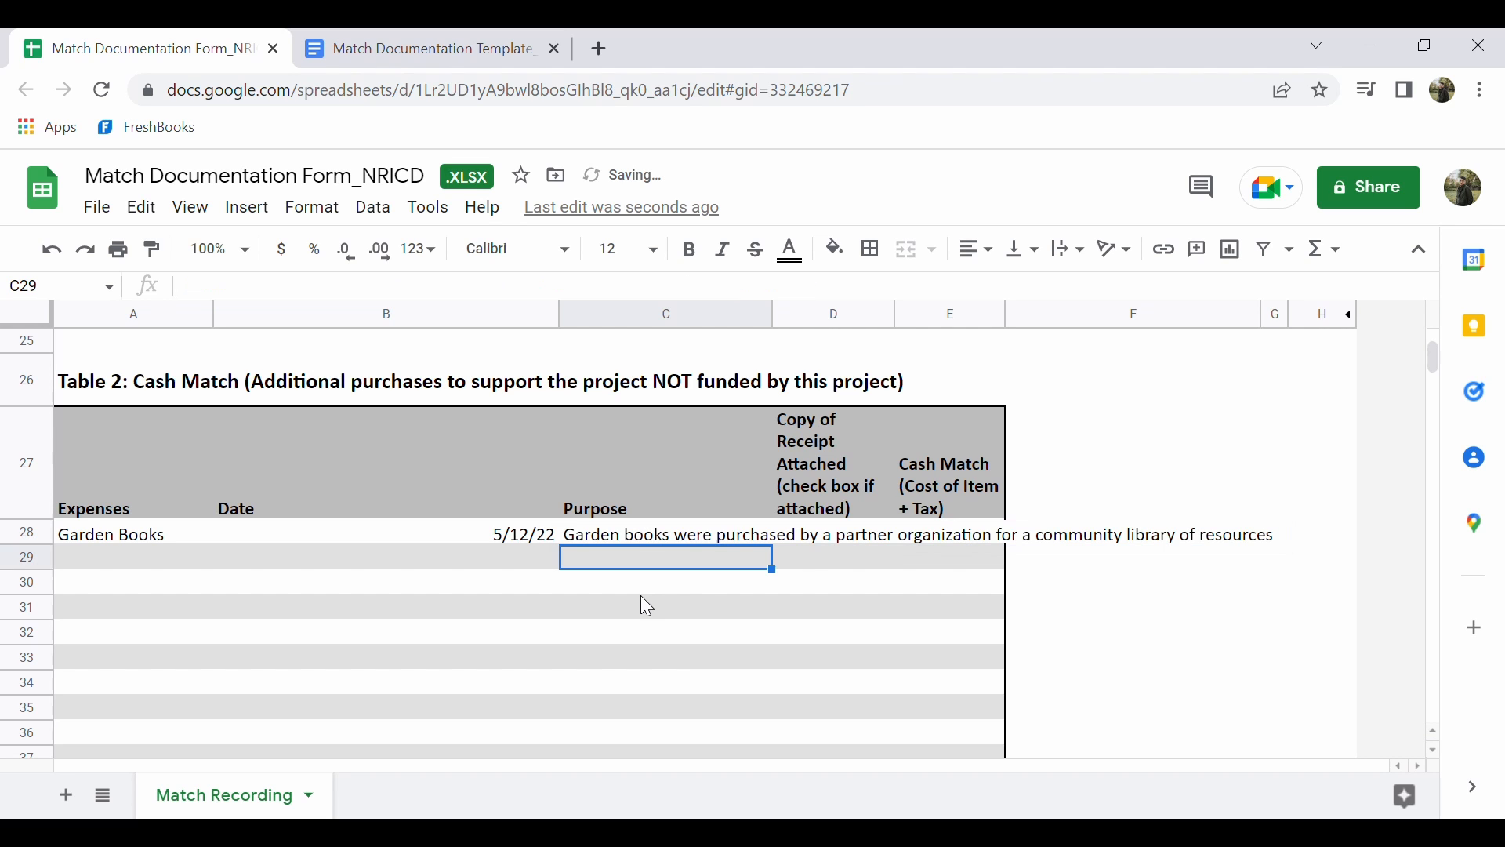
# - Wrap the text of the Garden Books expense's purpose so it fits within its cell
pyautogui.click(684, 536)
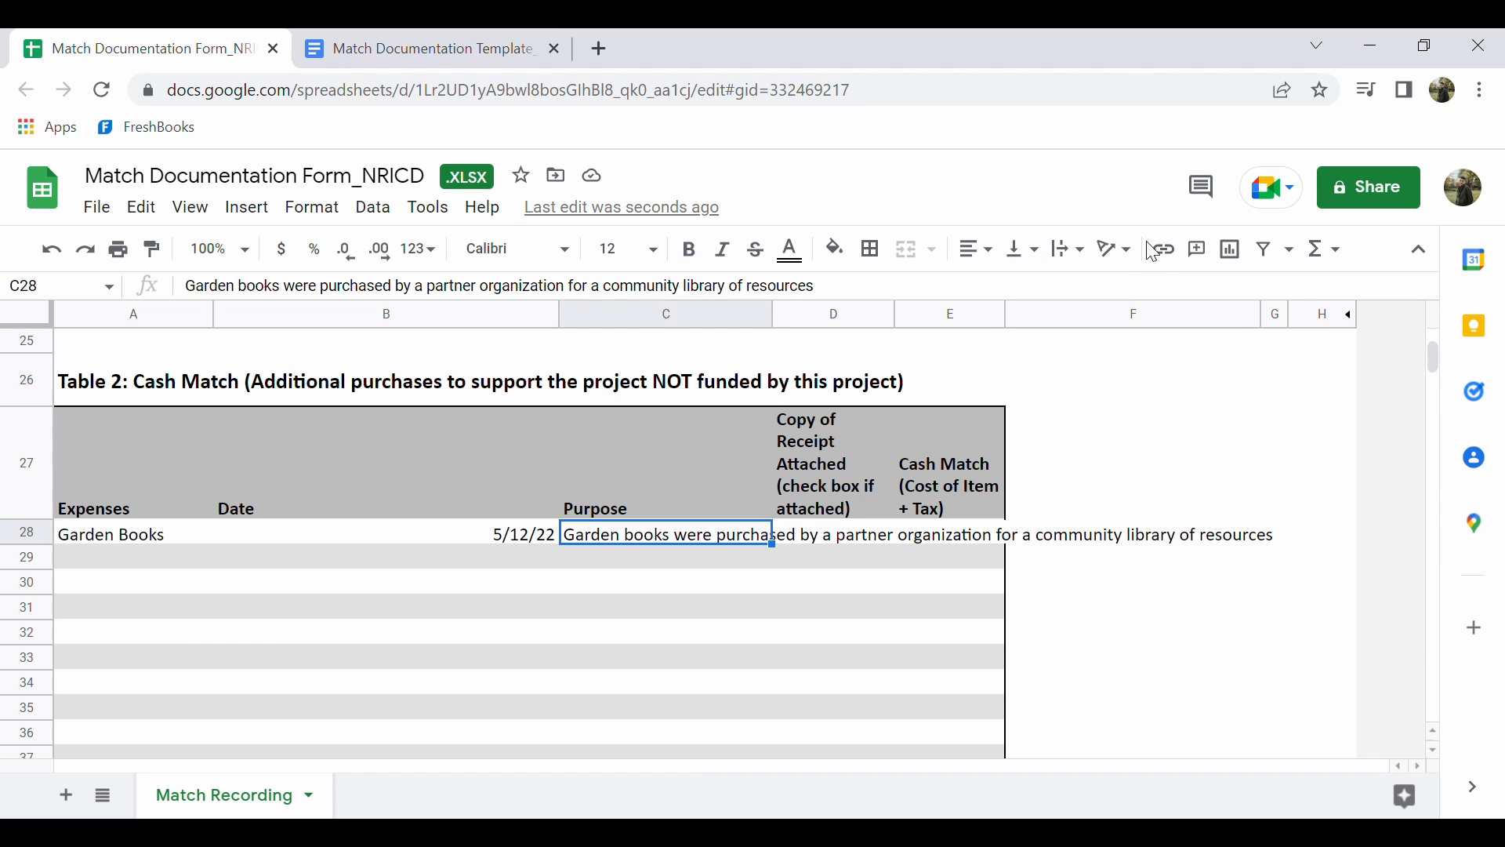
pyautogui.click(1088, 261)
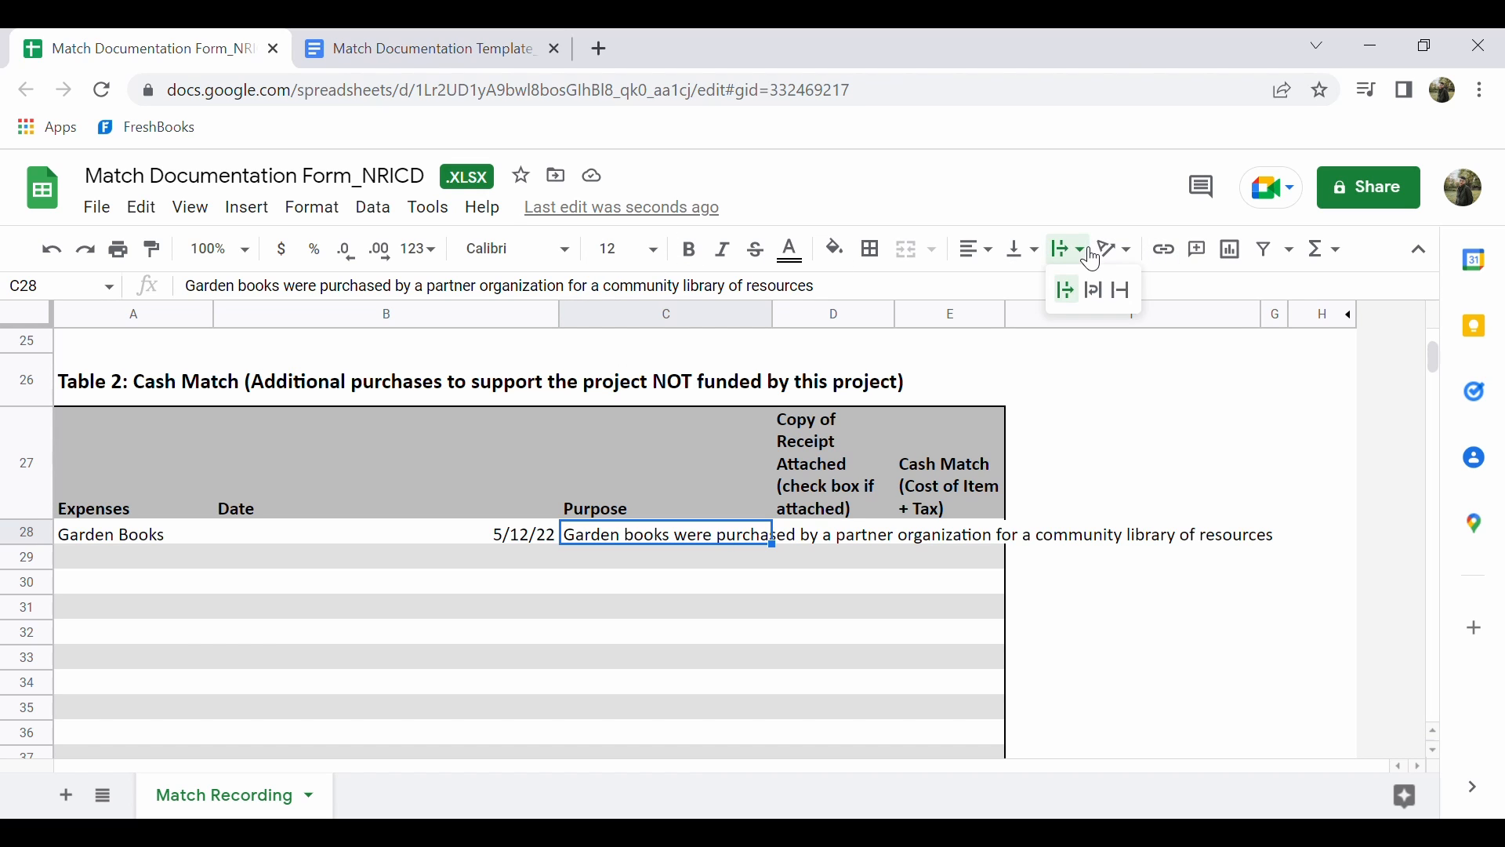
pyautogui.click(1107, 303)
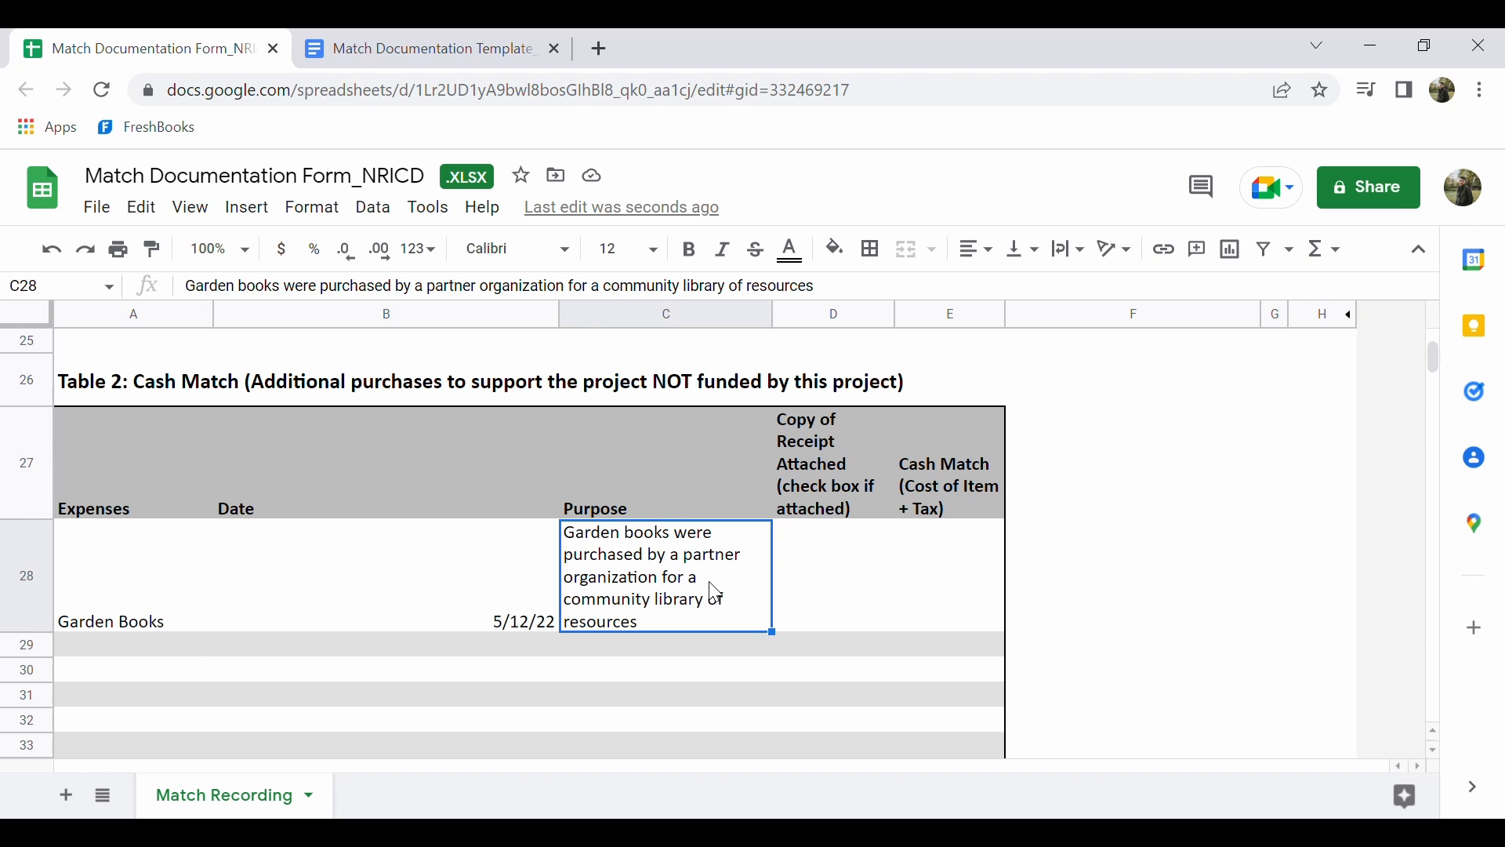
# - Record "Yes" for the Garden Books receipt copy being attached and enter 100.00 as its cash match
pyautogui.click(853, 596)
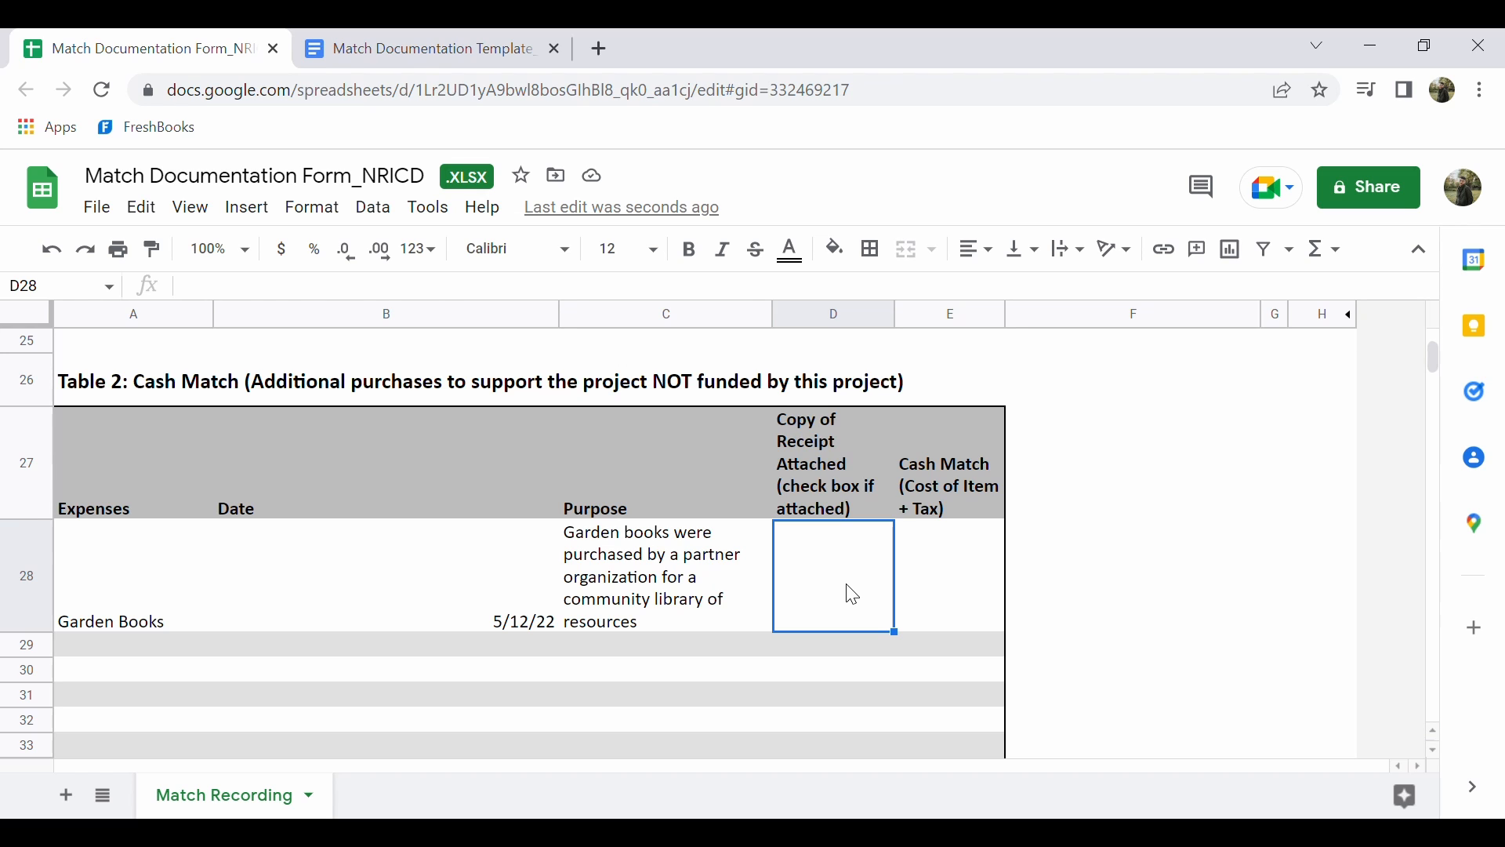
pyautogui.write('Yes')
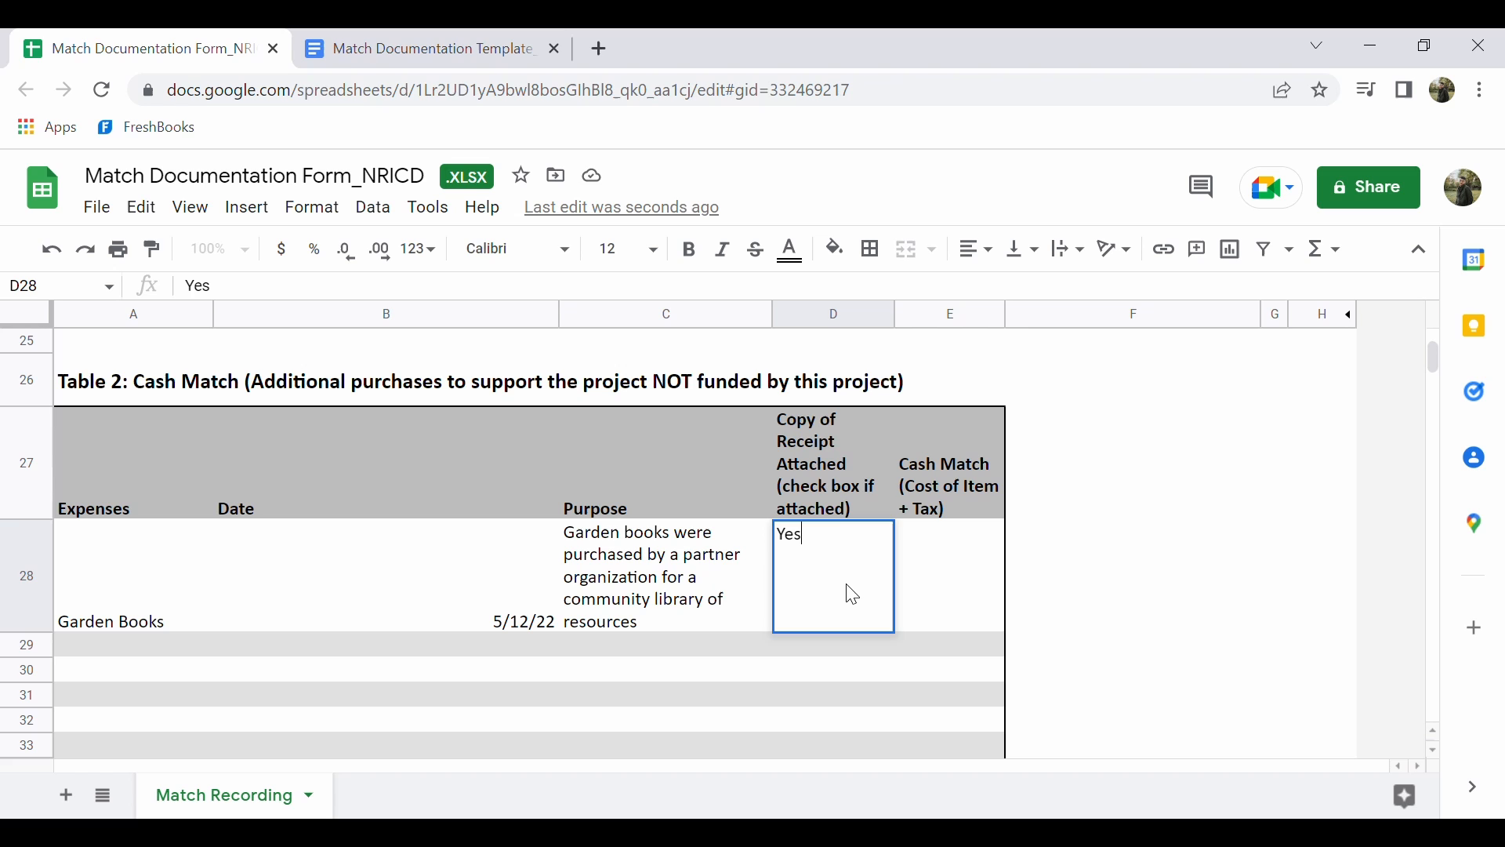
pyautogui.press('Return')
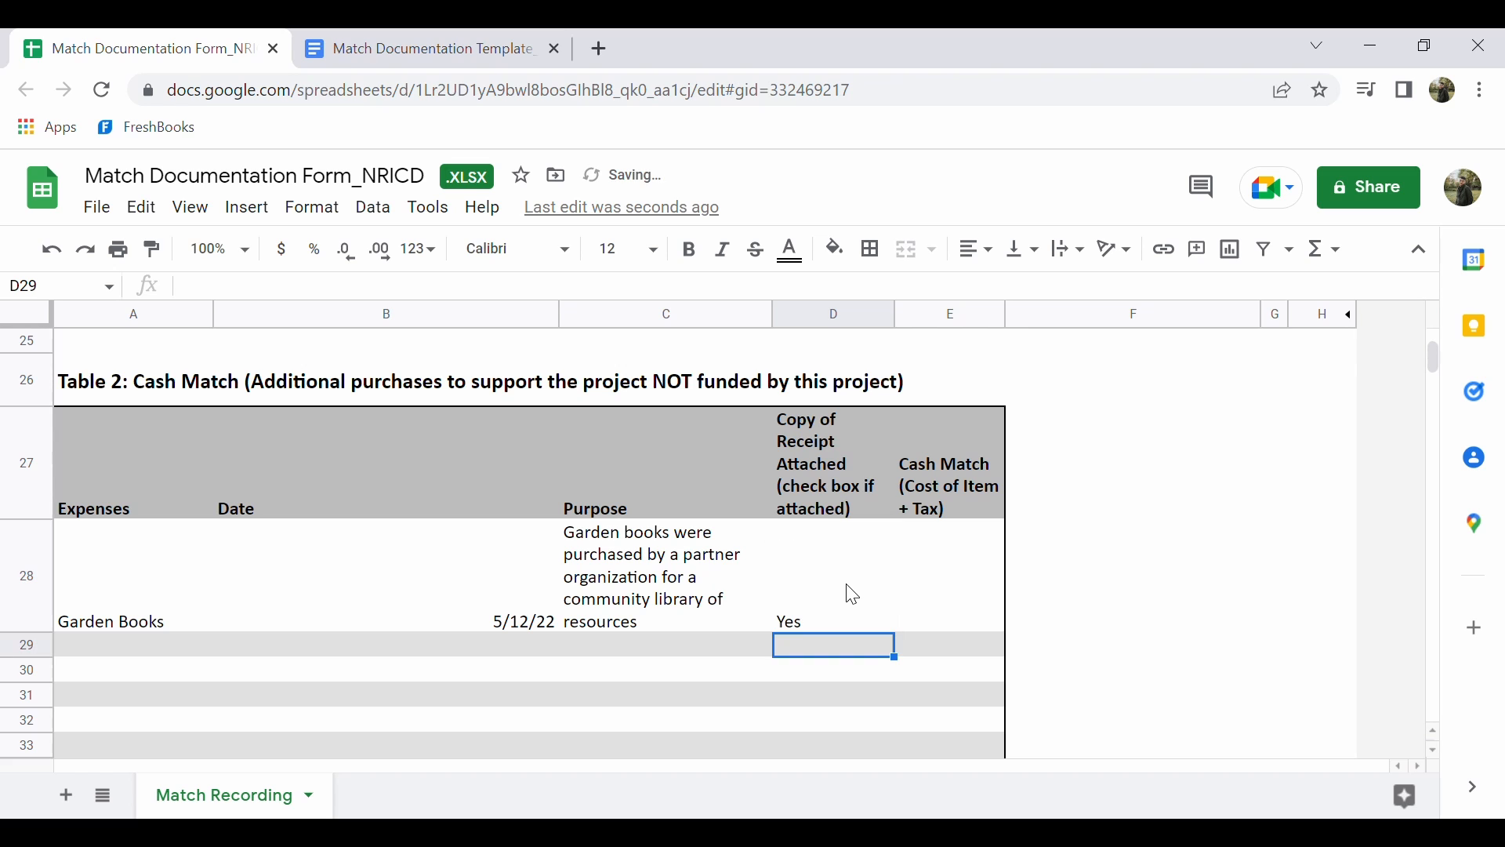
pyautogui.press('Up')
pyautogui.press('Right')
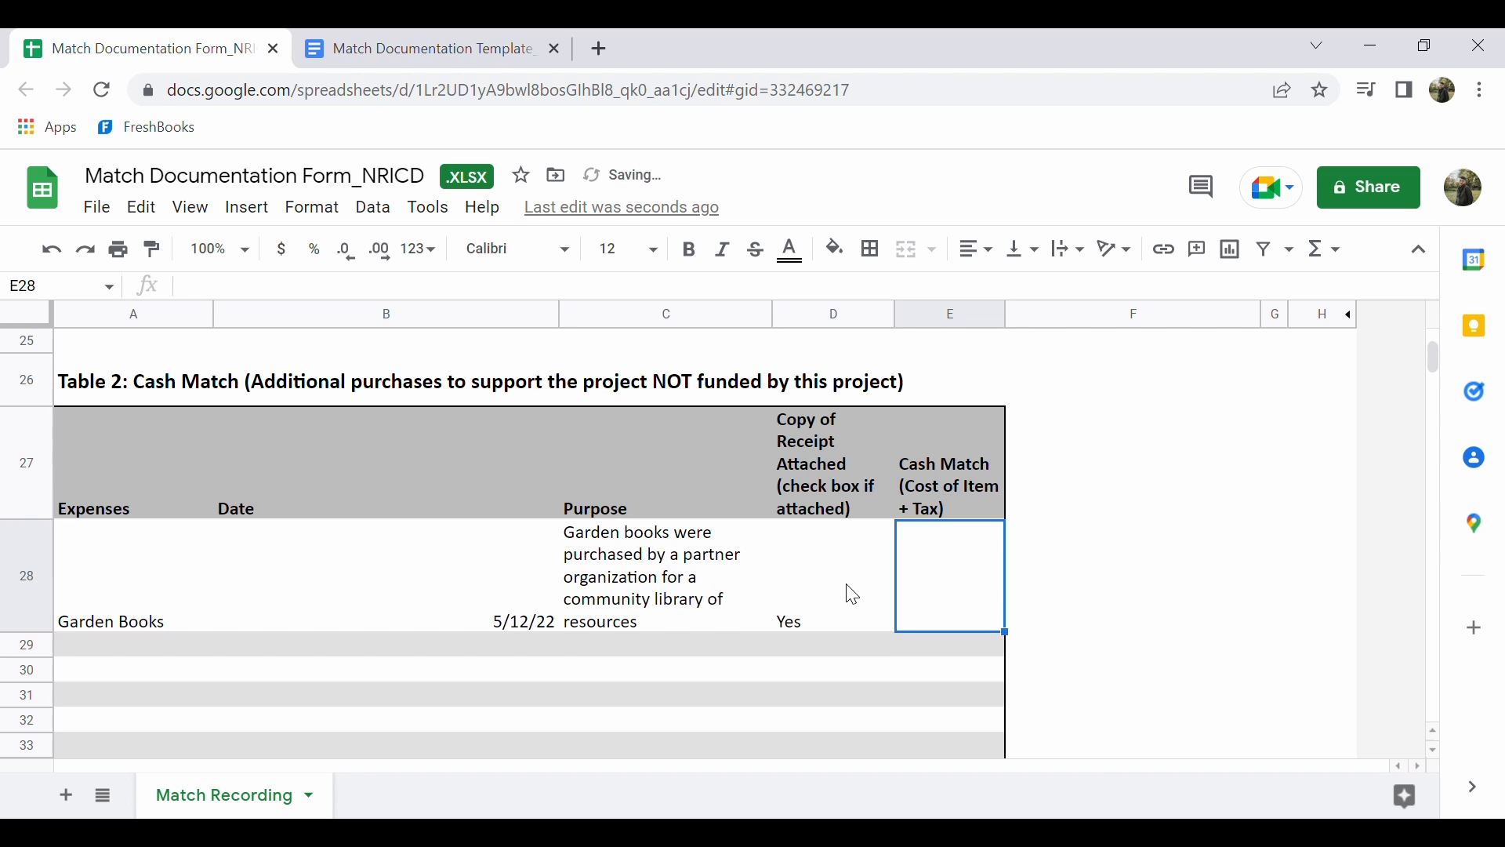
pyautogui.write('100.00')
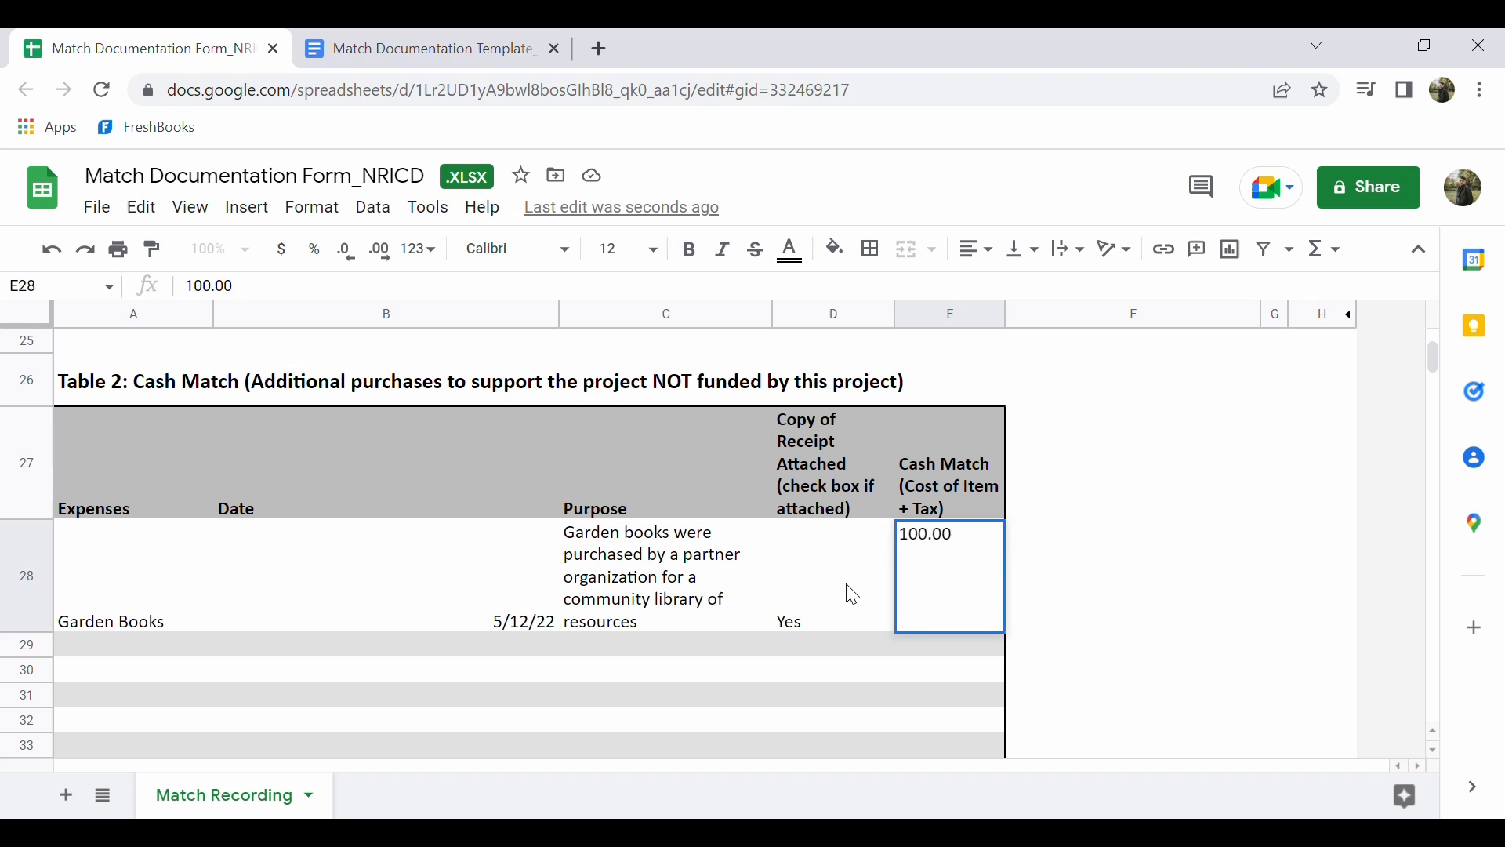
pyautogui.press('Return')
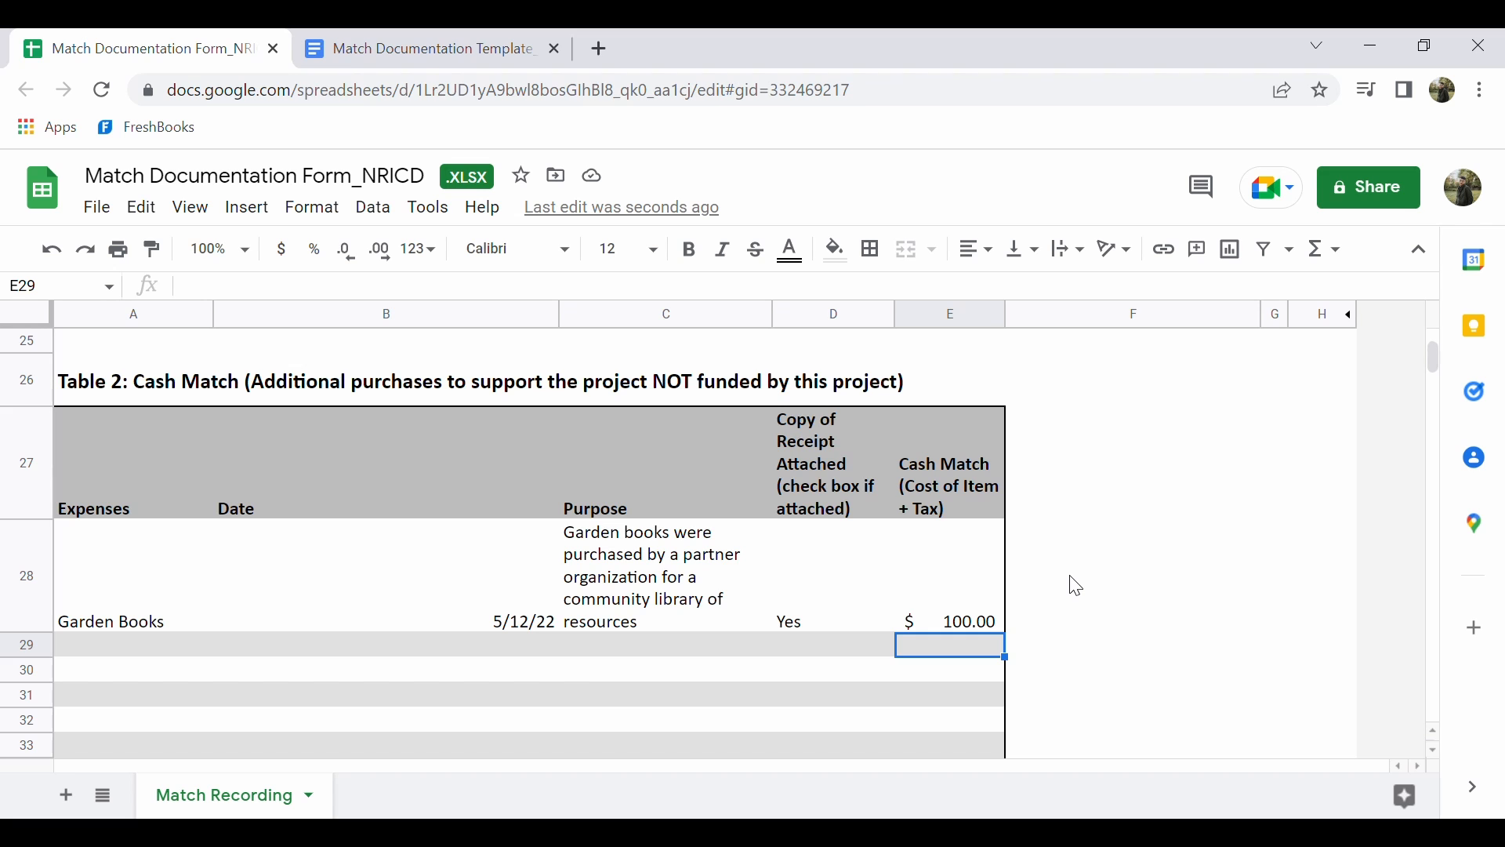
# - Enter trial cash match amounts of 50 and 20 in the two rows below the Garden Books expense
pyautogui.scroll(-4, 972, 682)
pyautogui.scroll(3, 1098, 445)
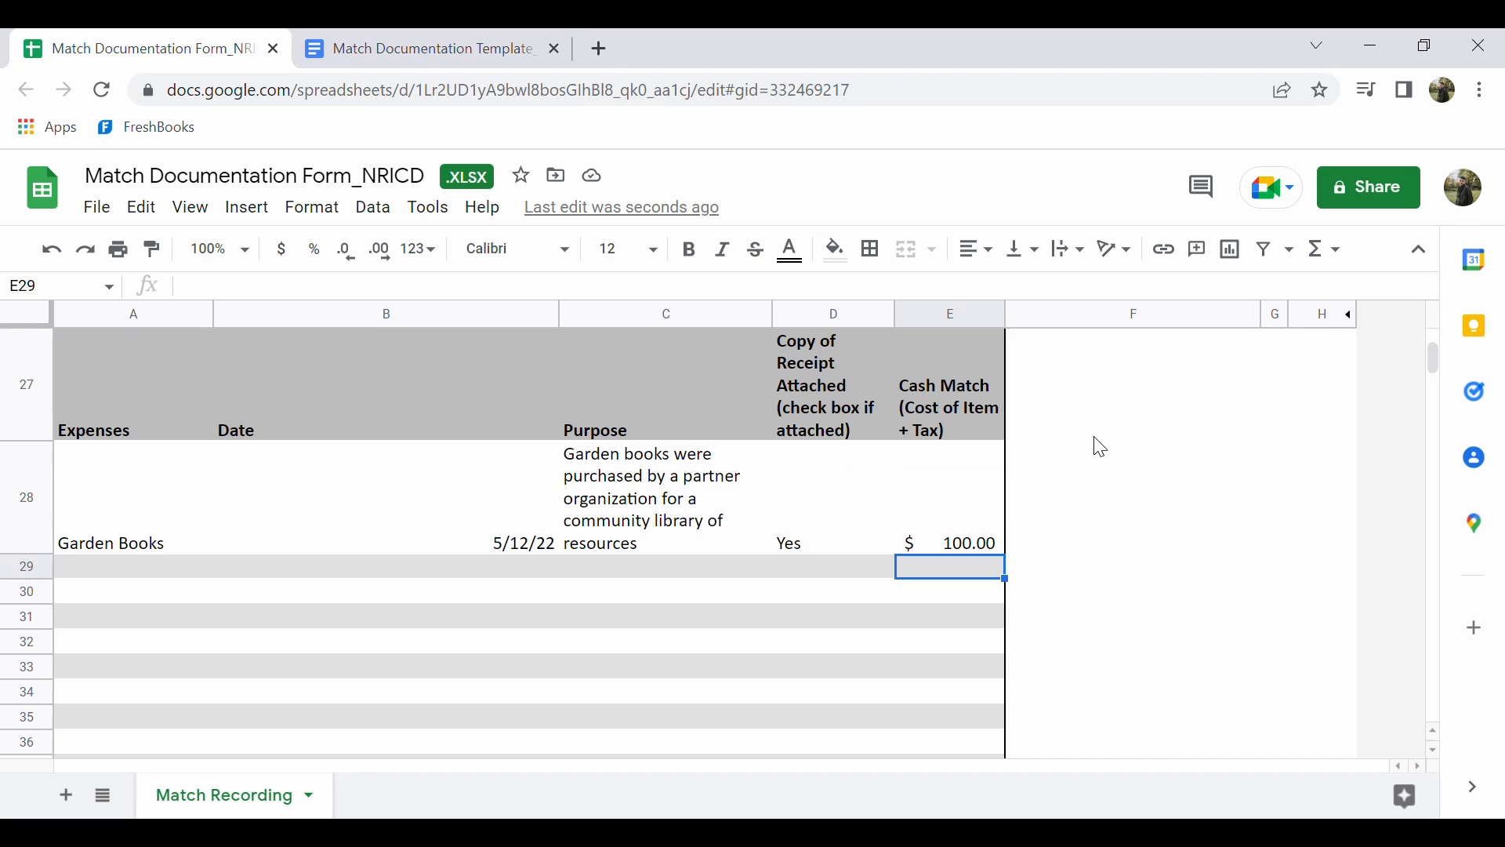
pyautogui.scroll(-1, 1097, 446)
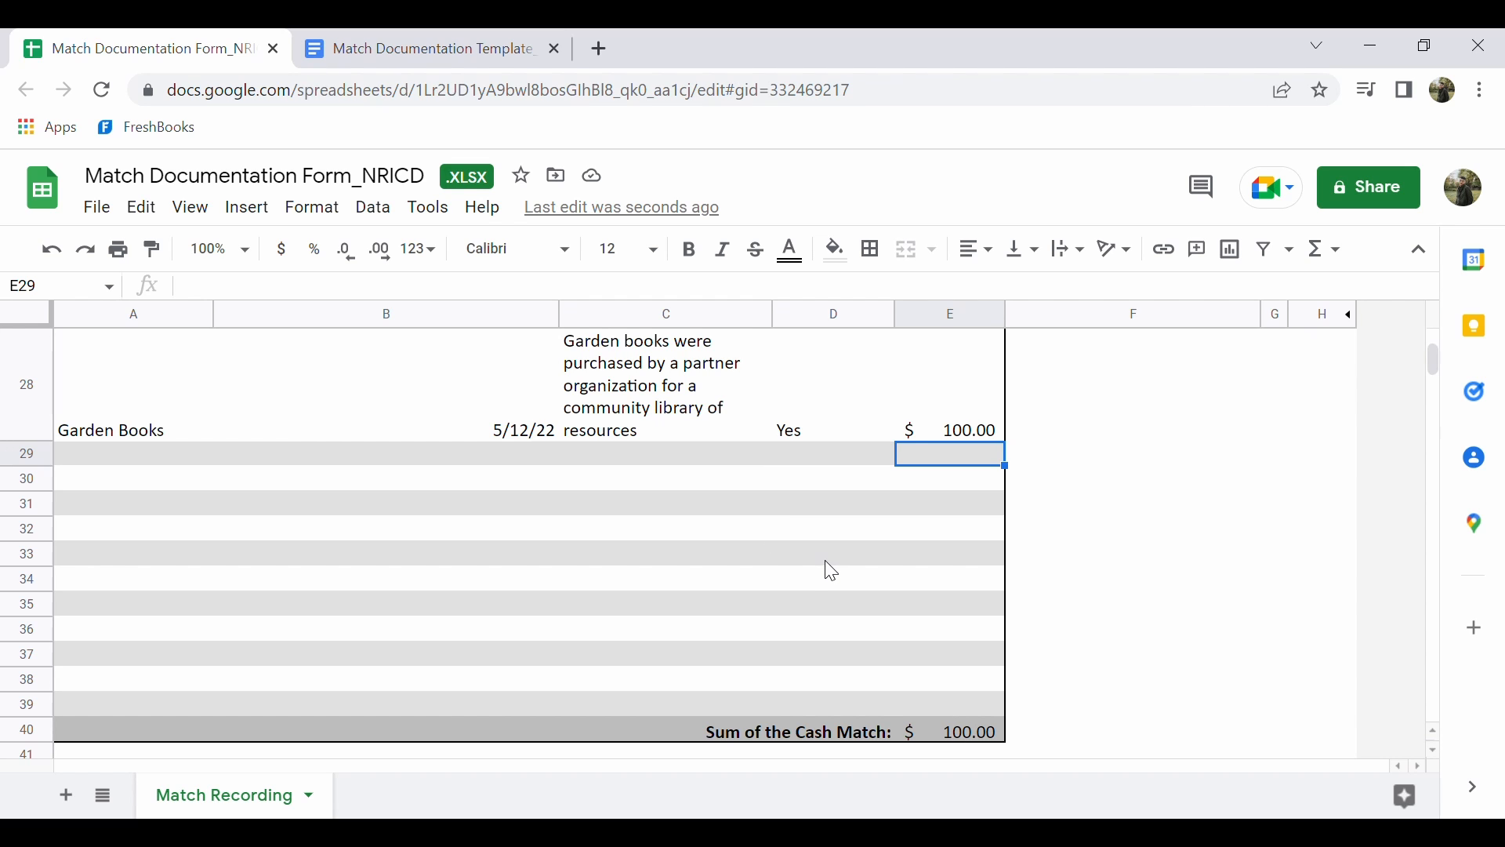
pyautogui.write('50')
pyautogui.press('Return')
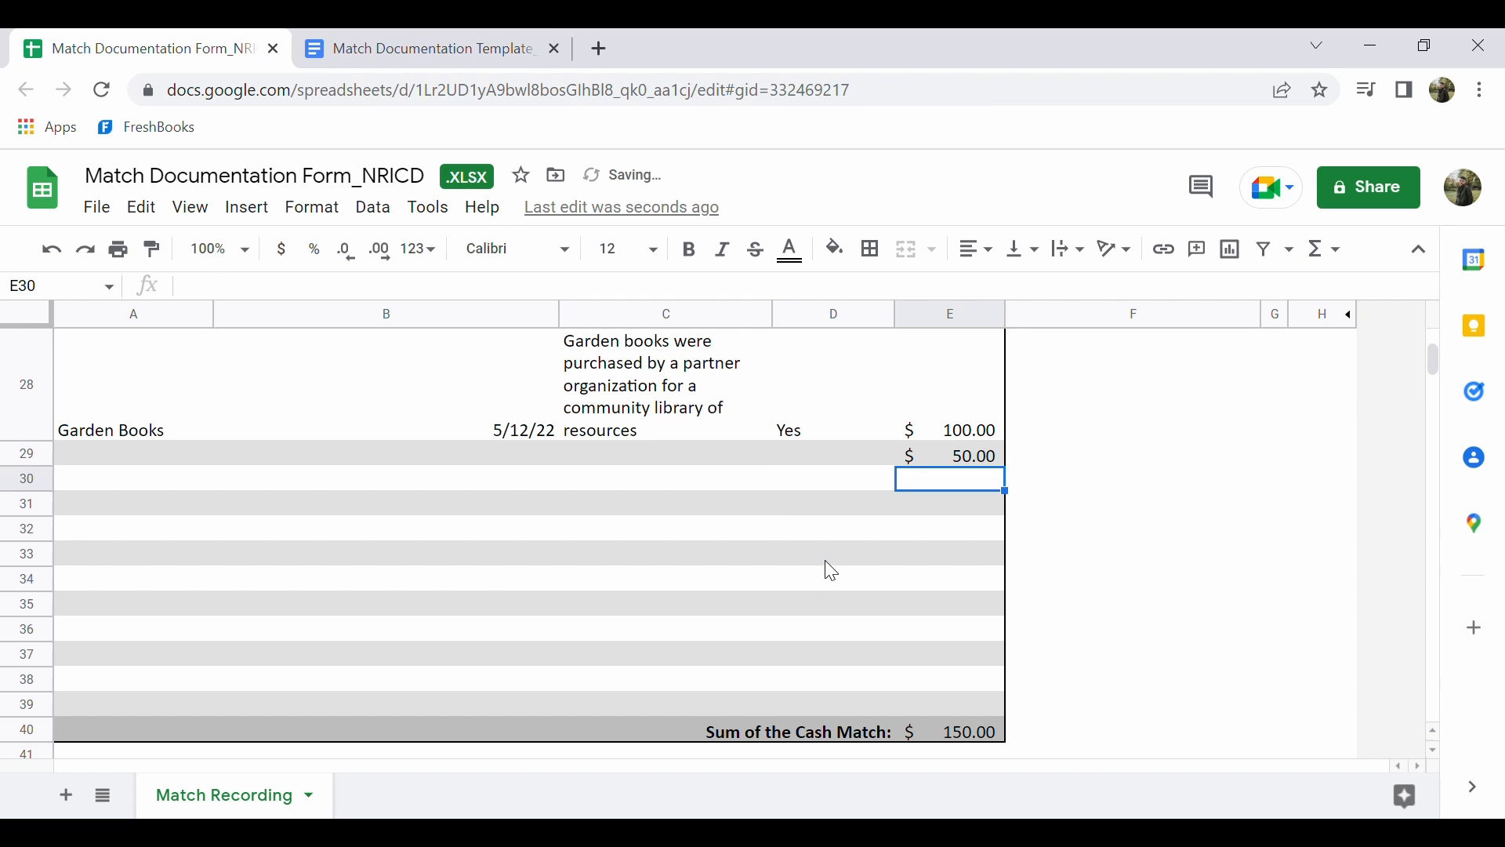
pyautogui.write('20')
pyautogui.press('Return')
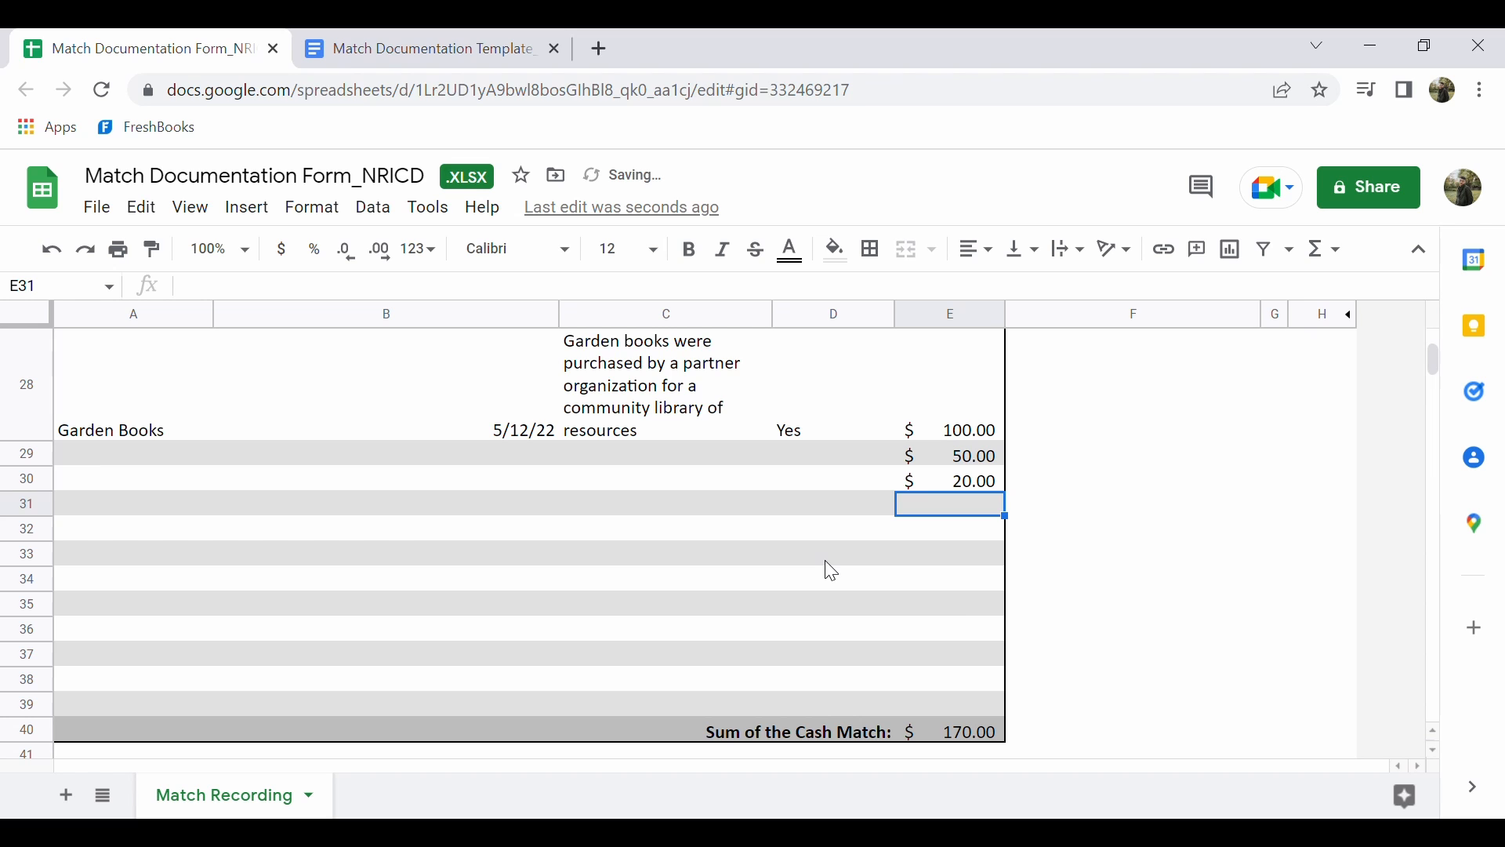
# - Clear the two trial cash match amounts below the Garden Books expense
pyautogui.click(982, 483)
pyautogui.press('Delete')
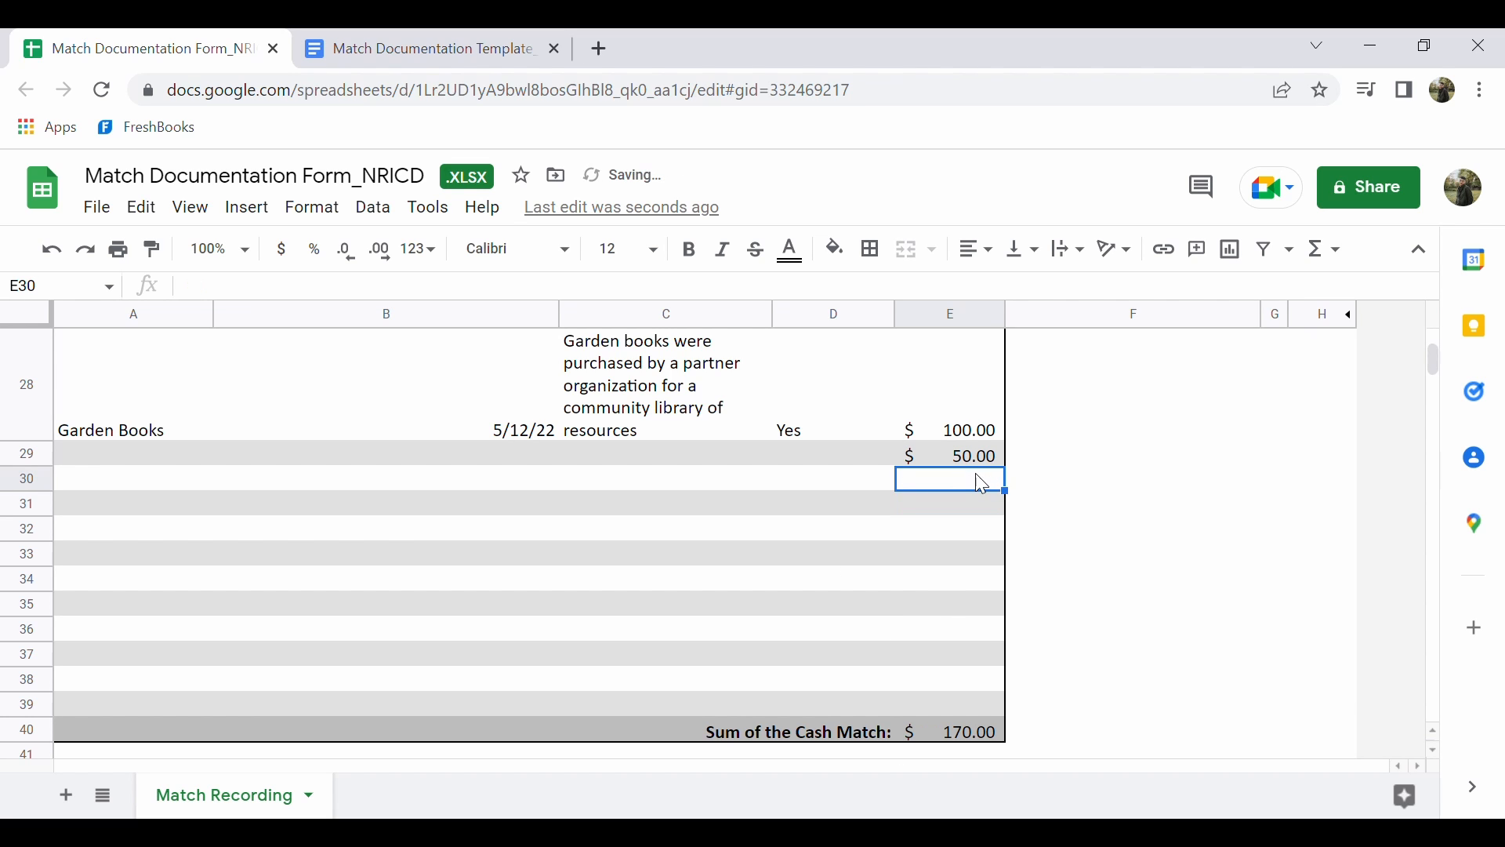
pyautogui.press('Up')
pyautogui.press('Delete')
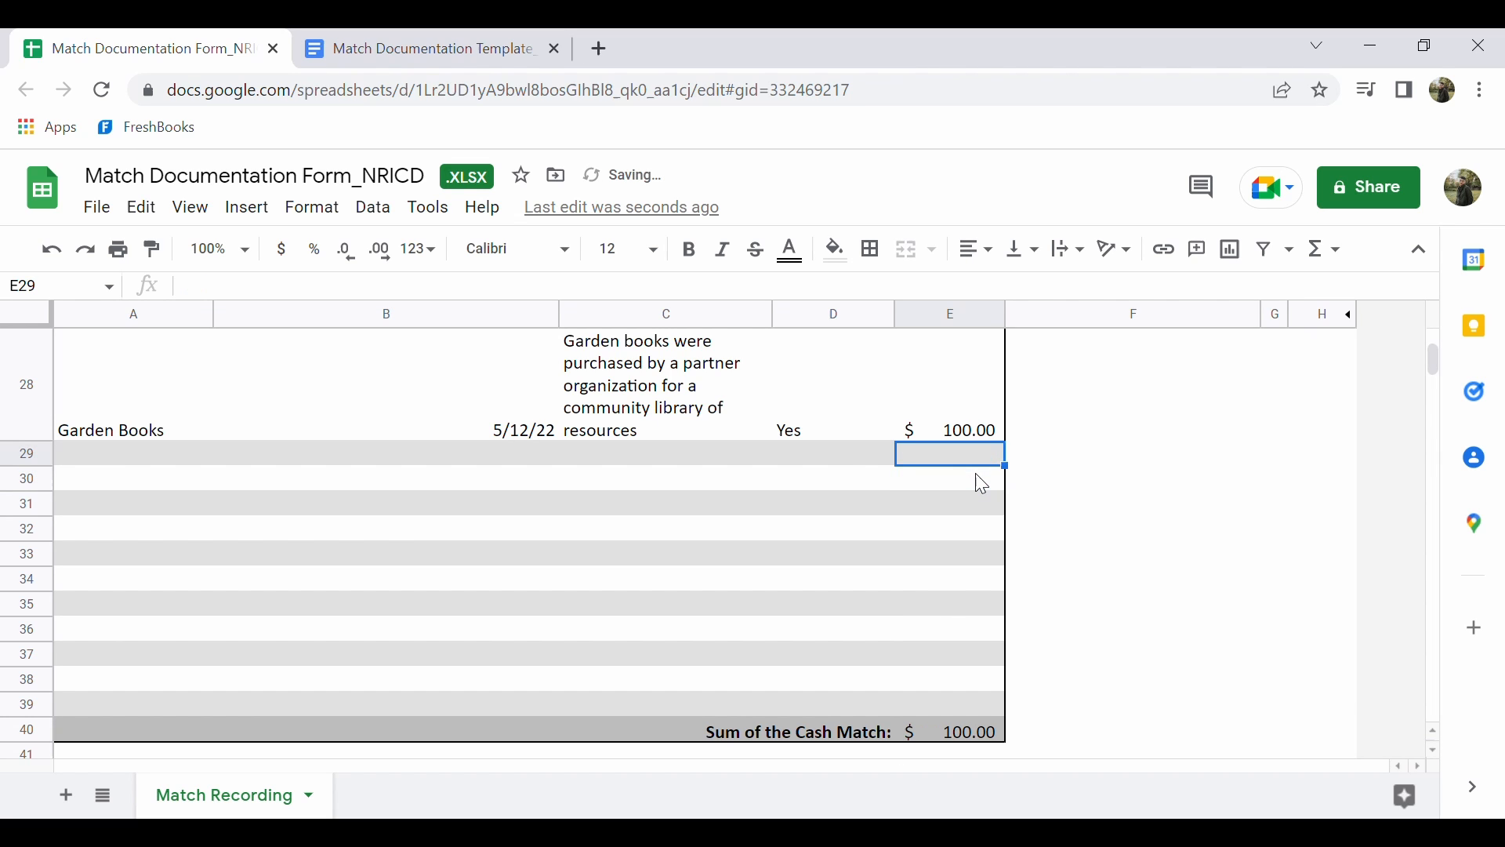
pyautogui.click(834, 531)
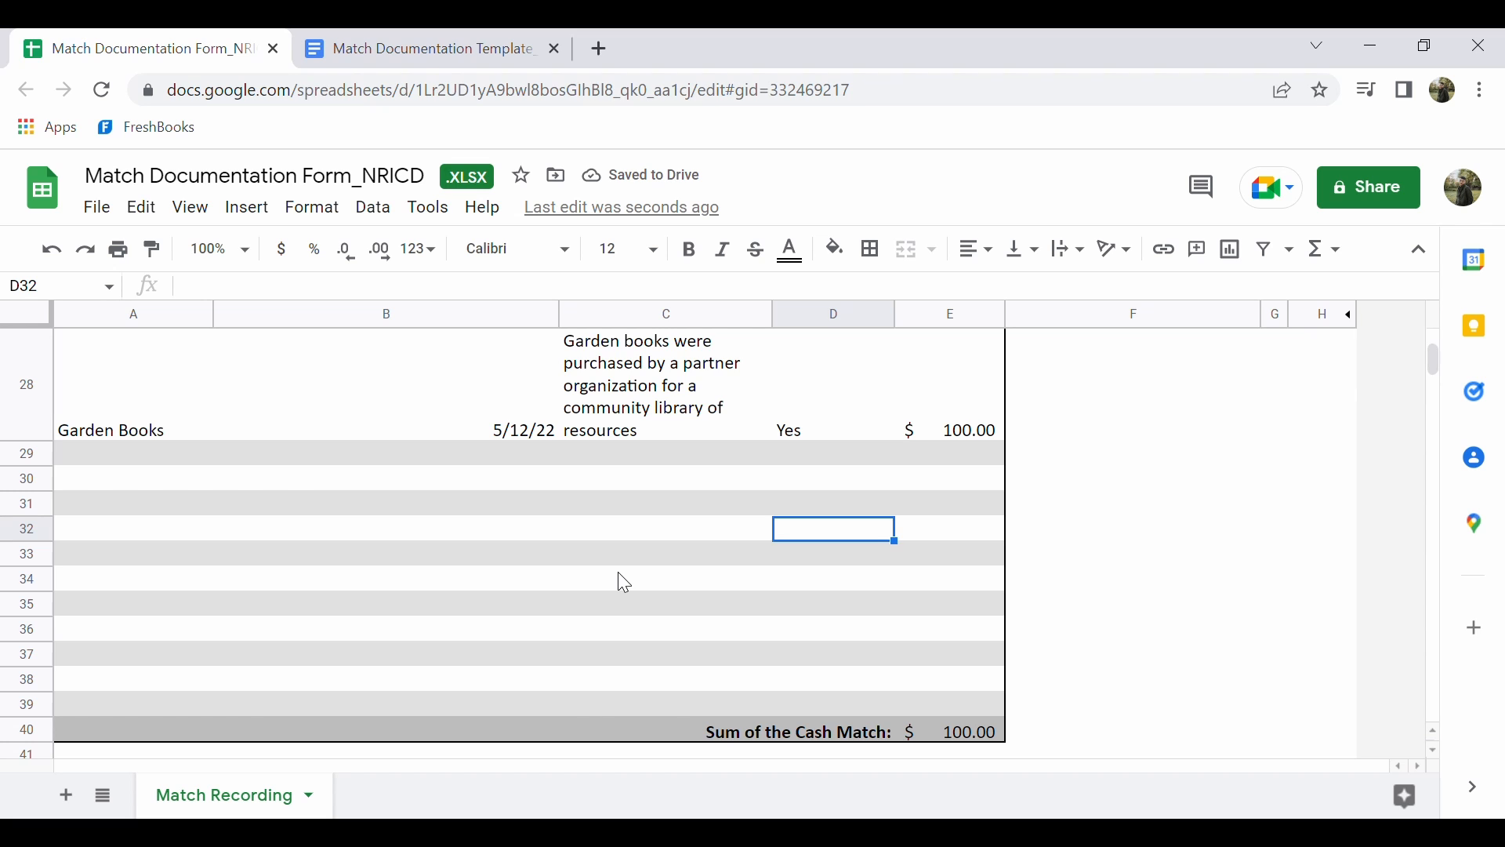
# - Examine the in-kind, cash and total match sums in Table 3 and compare them with the tables above
pyautogui.scroll(-4, 619, 573)
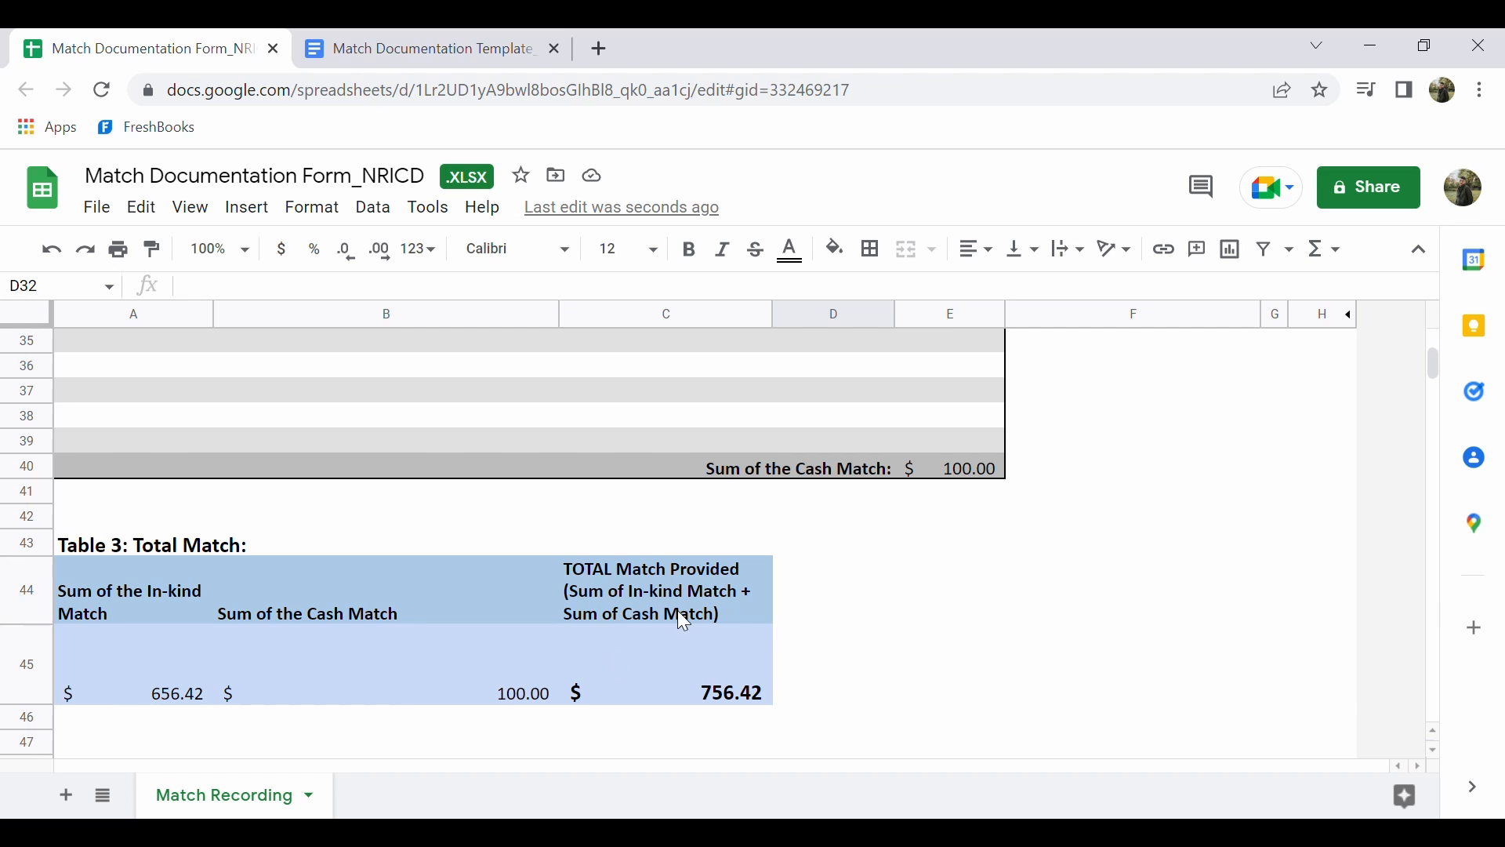
pyautogui.scroll(-1, 666, 620)
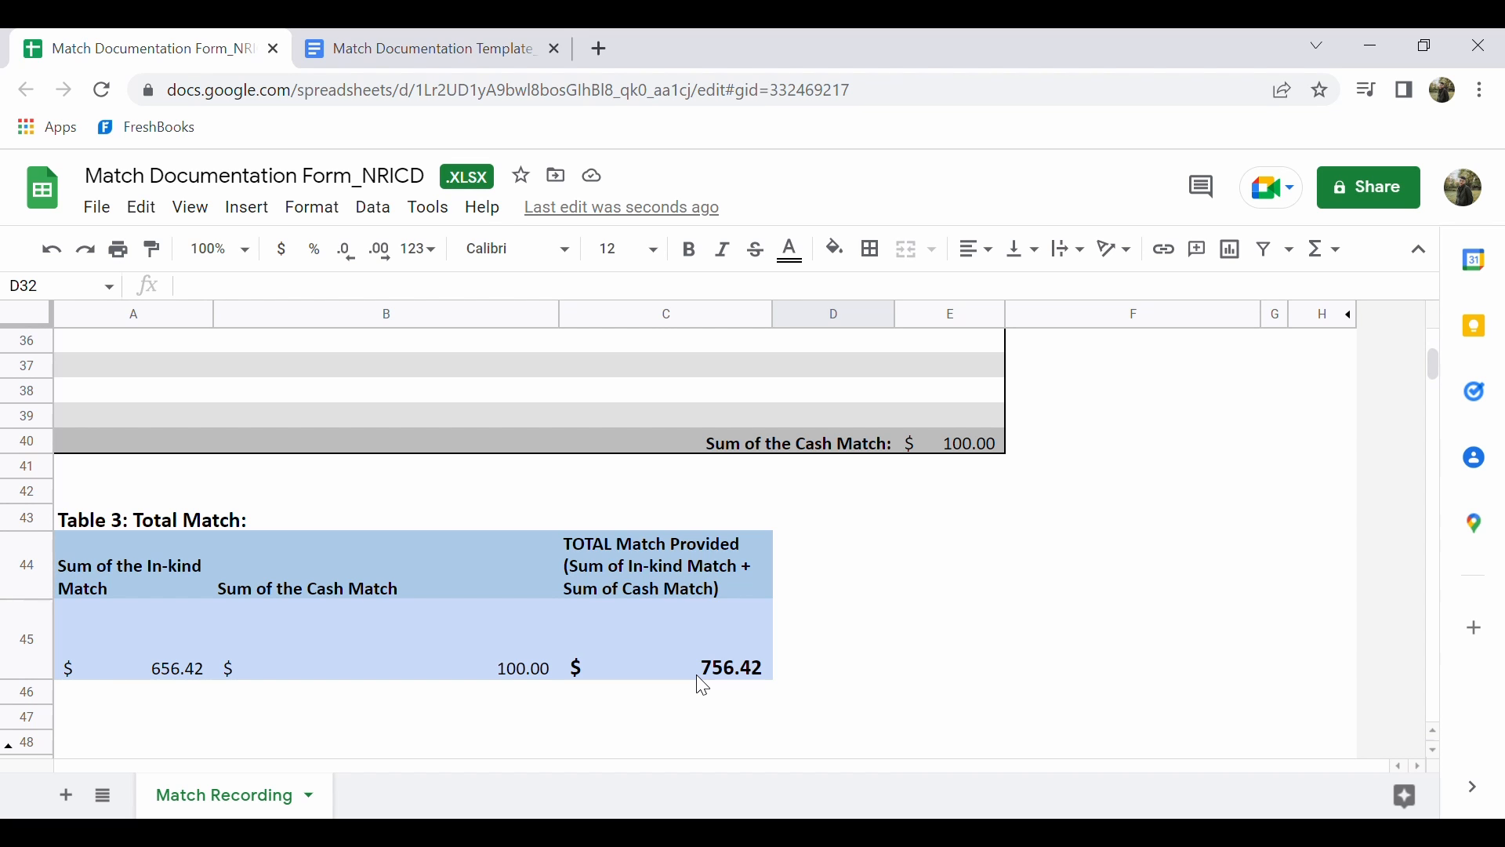
pyautogui.scroll(8, 663, 599)
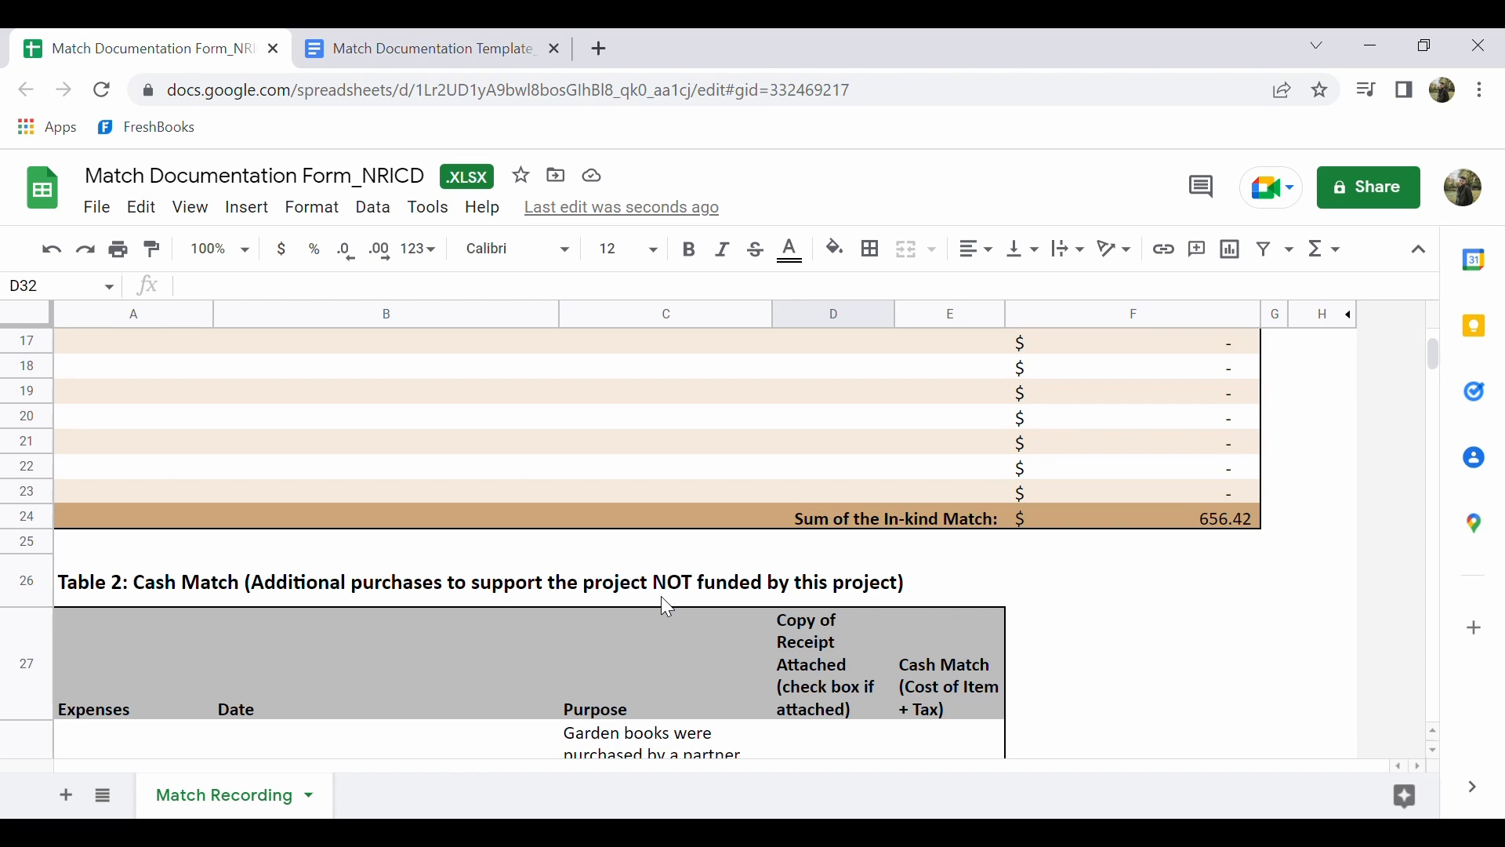
pyautogui.scroll(-9, 661, 597)
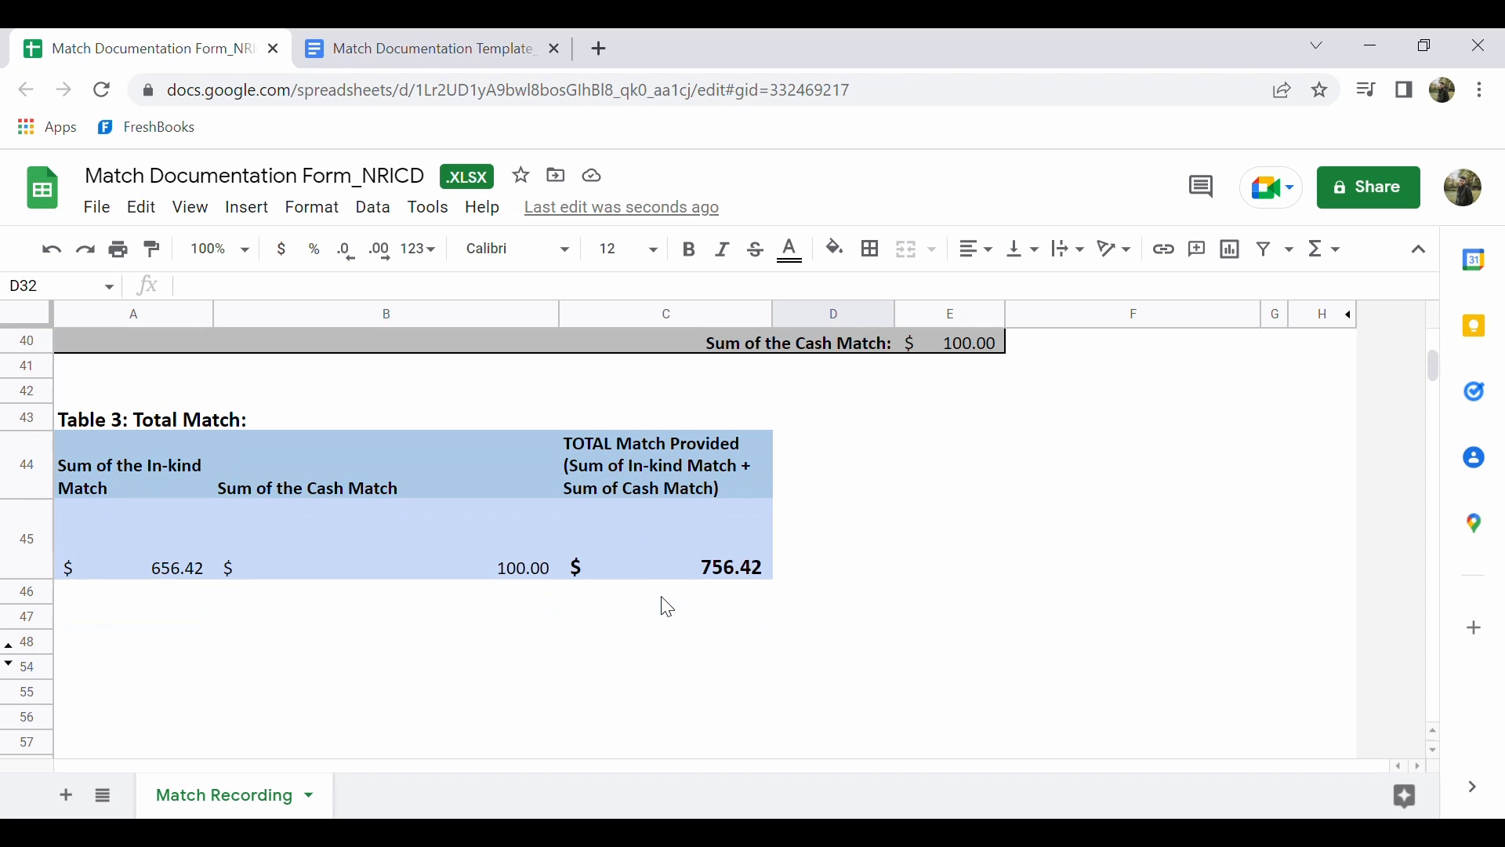
pyautogui.scroll(6, 664, 603)
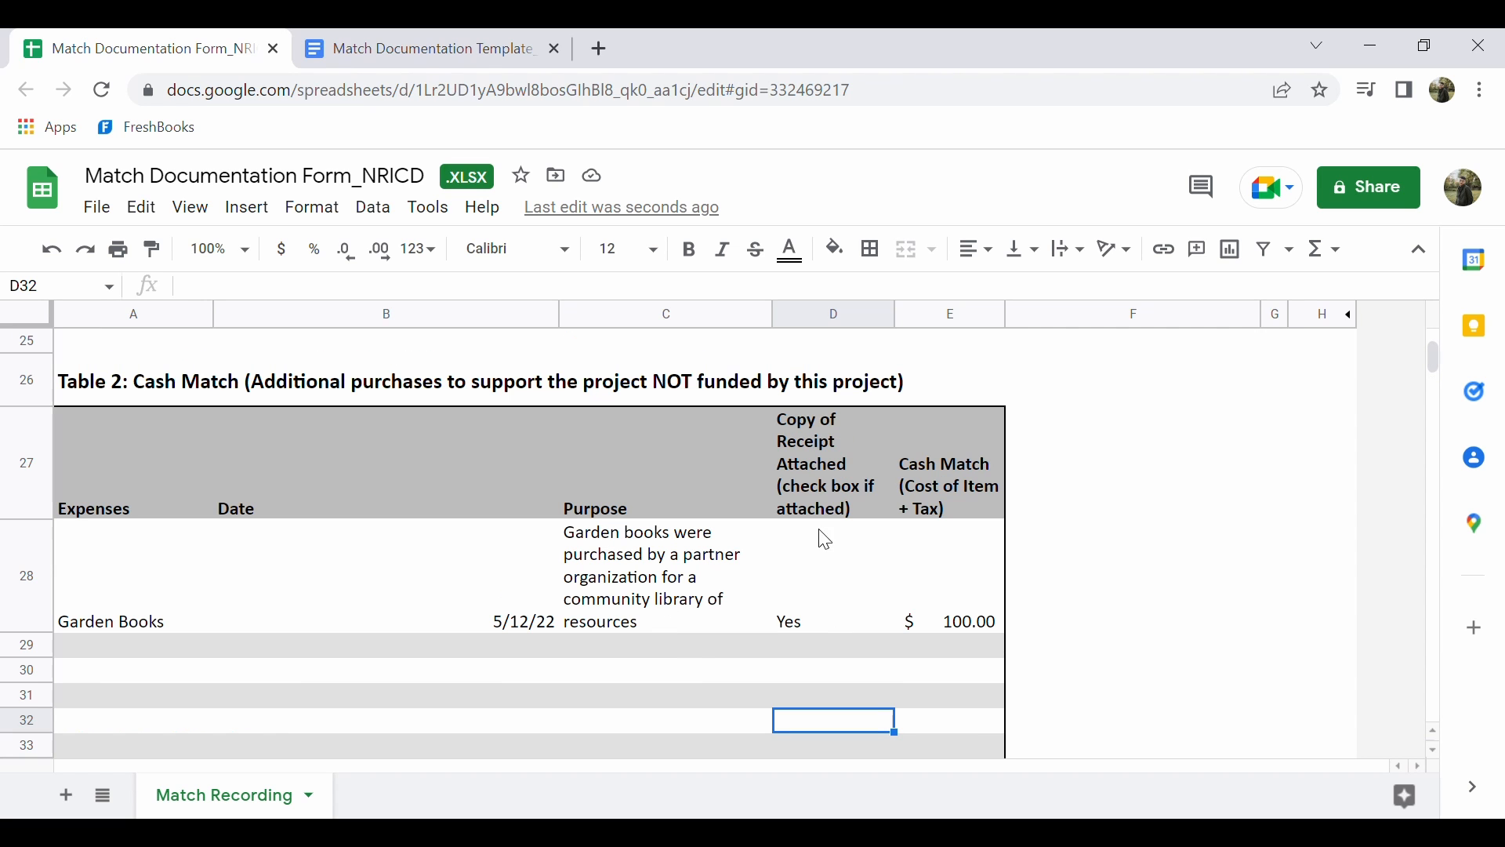
pyautogui.scroll(-5, 850, 572)
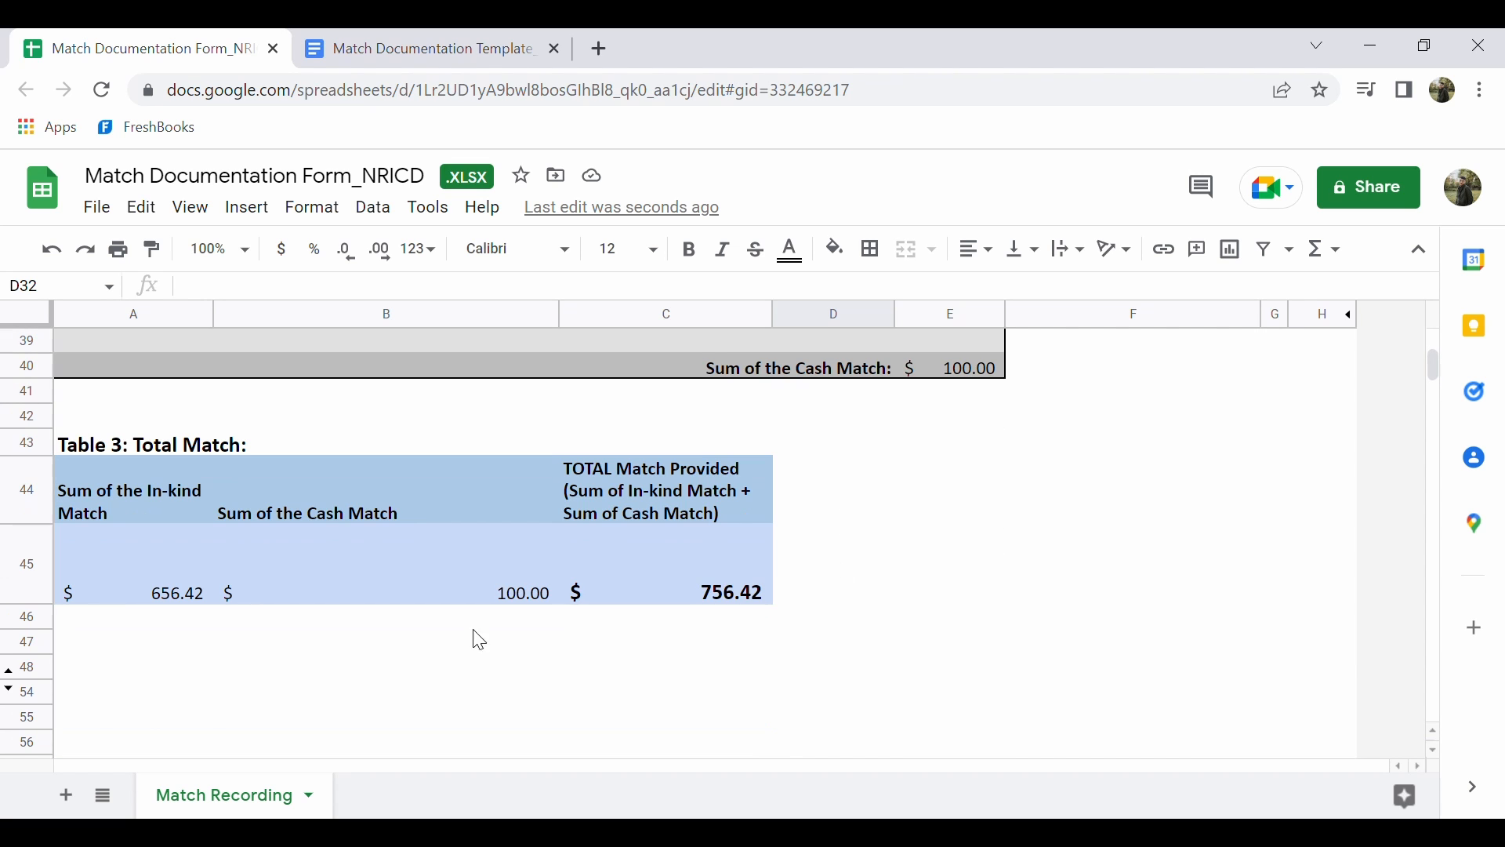
# - Insert the receipt photo from the computer as an image over the cells below Table 3: Total Match
pyautogui.click(210, 668)
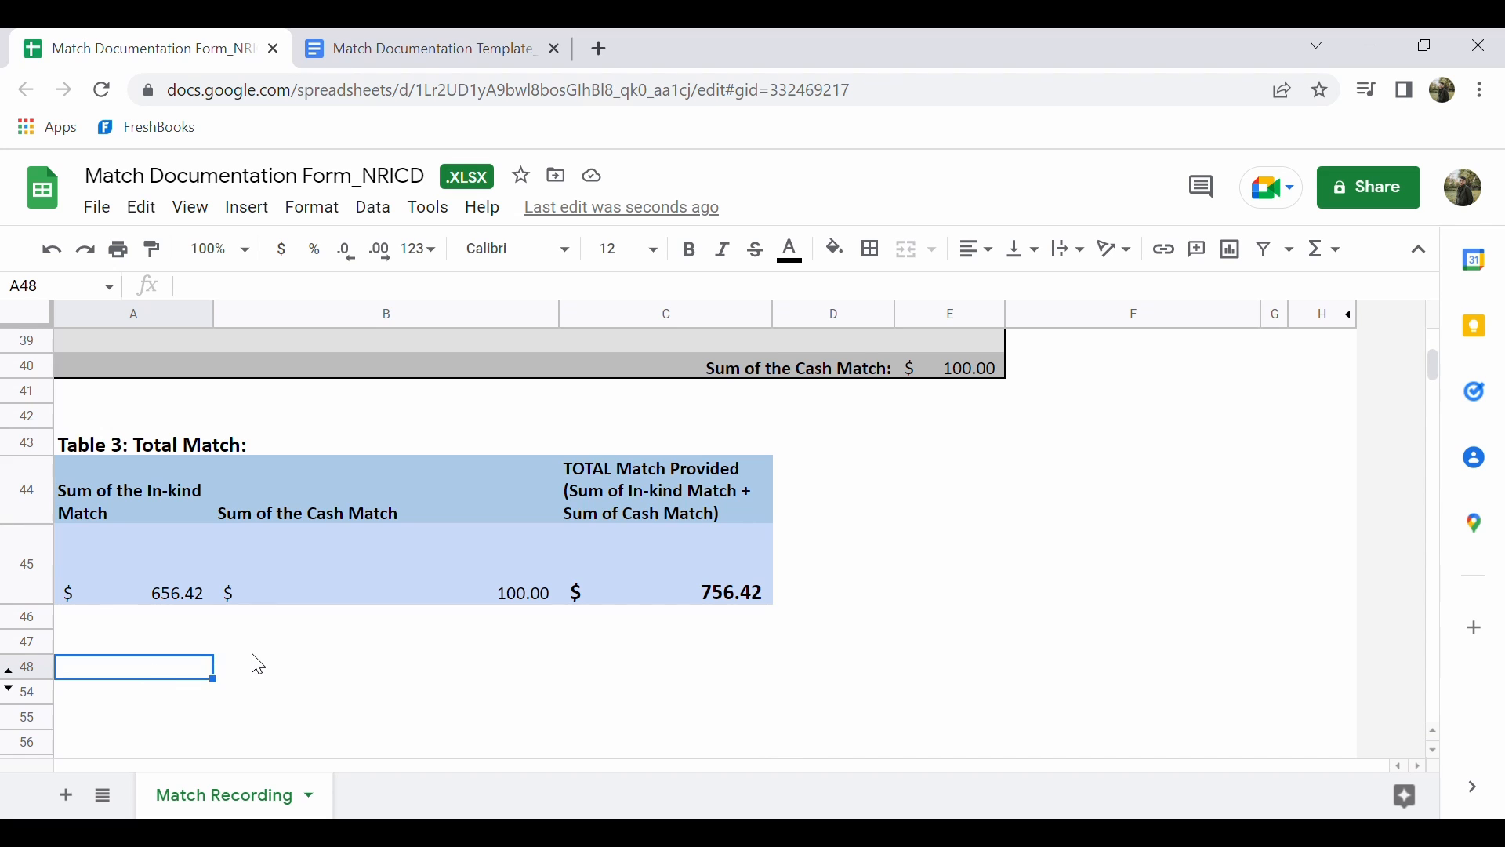
pyautogui.click(254, 651)
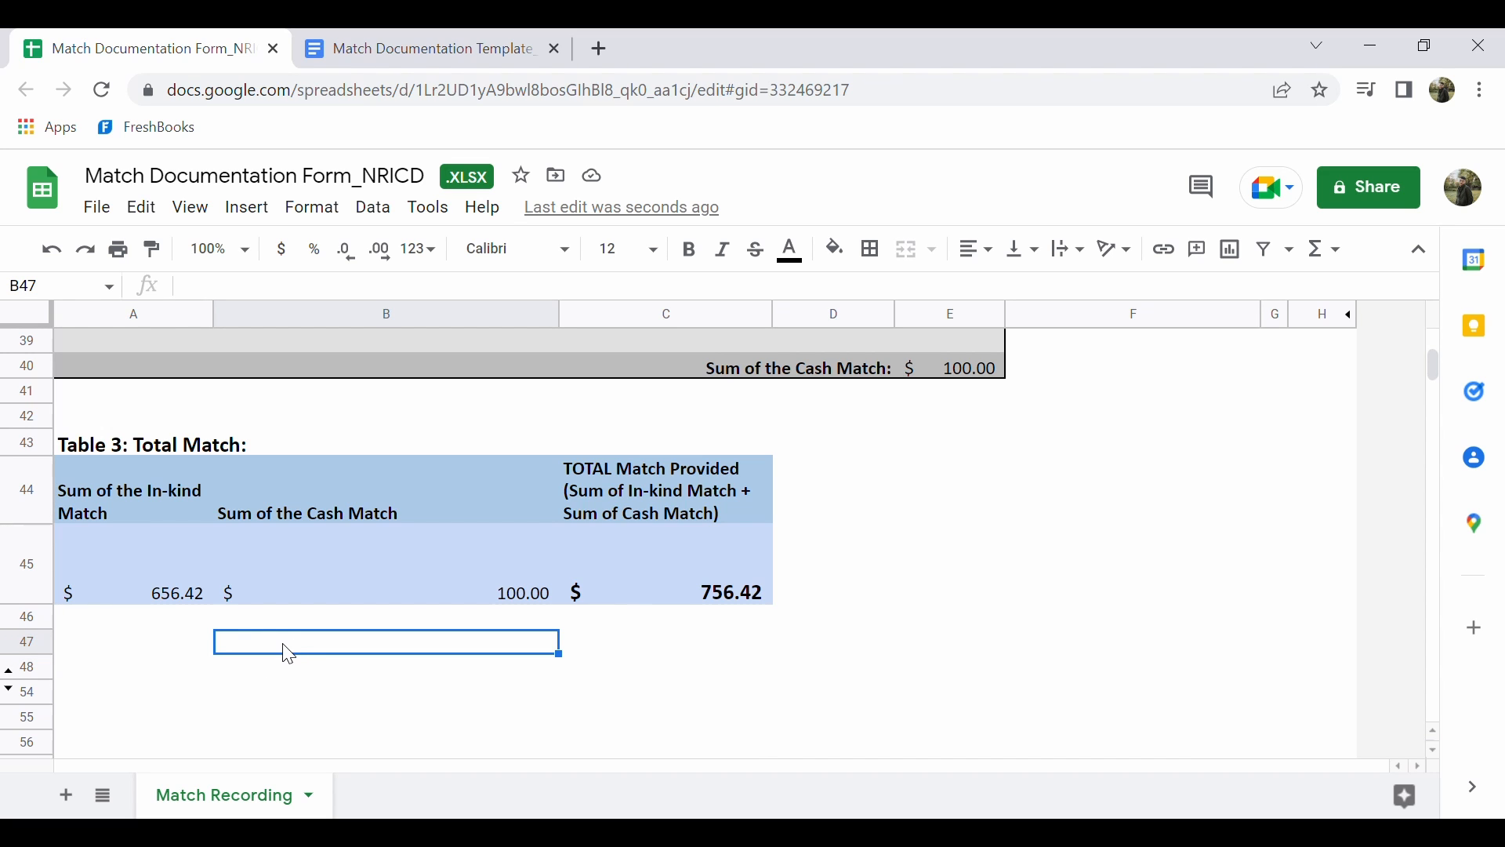
pyautogui.click(248, 208)
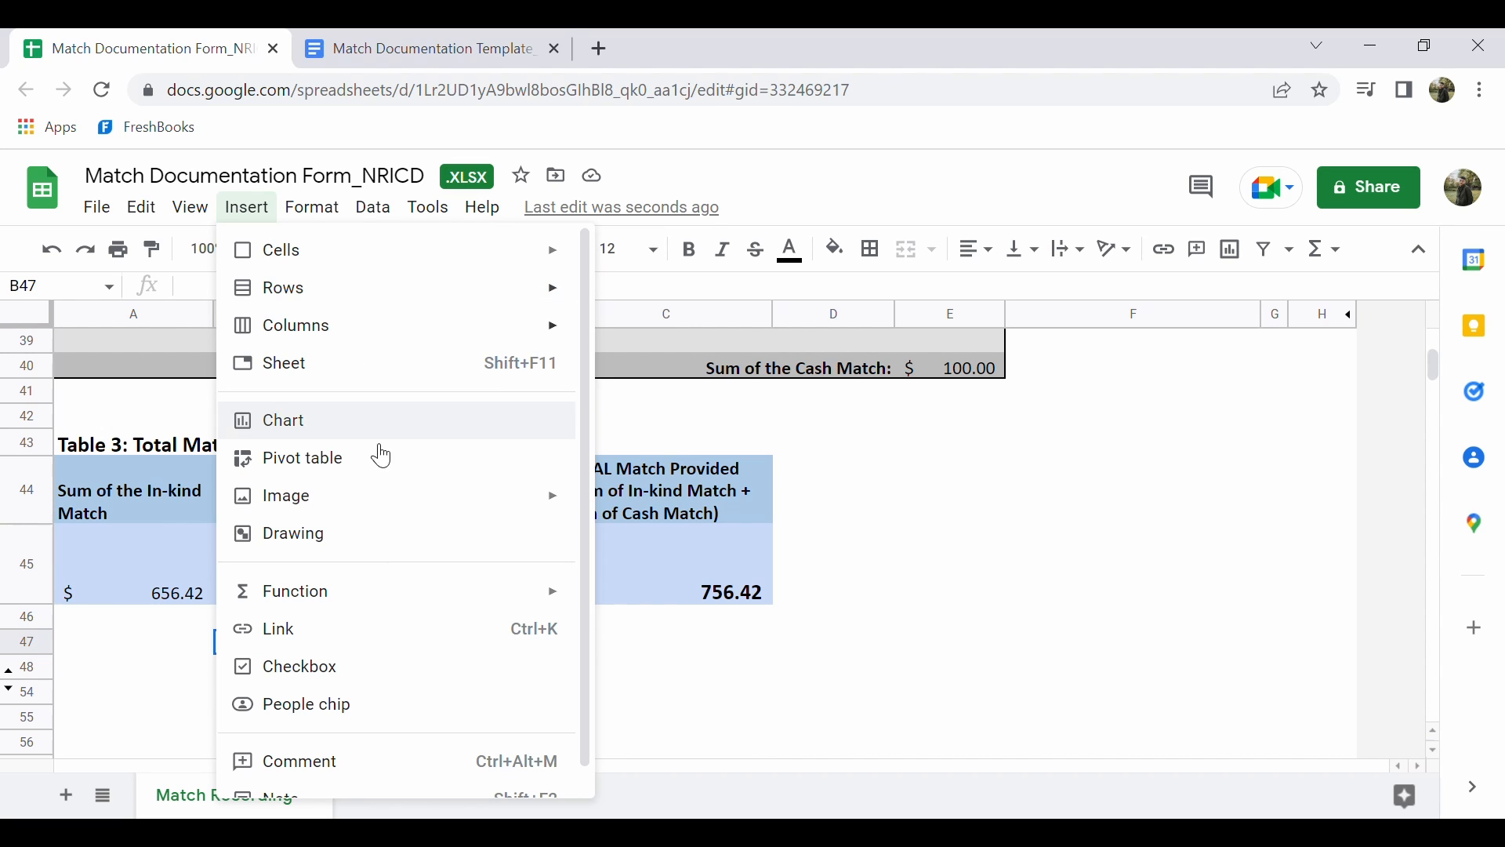
pyautogui.moveTo(572, 497)
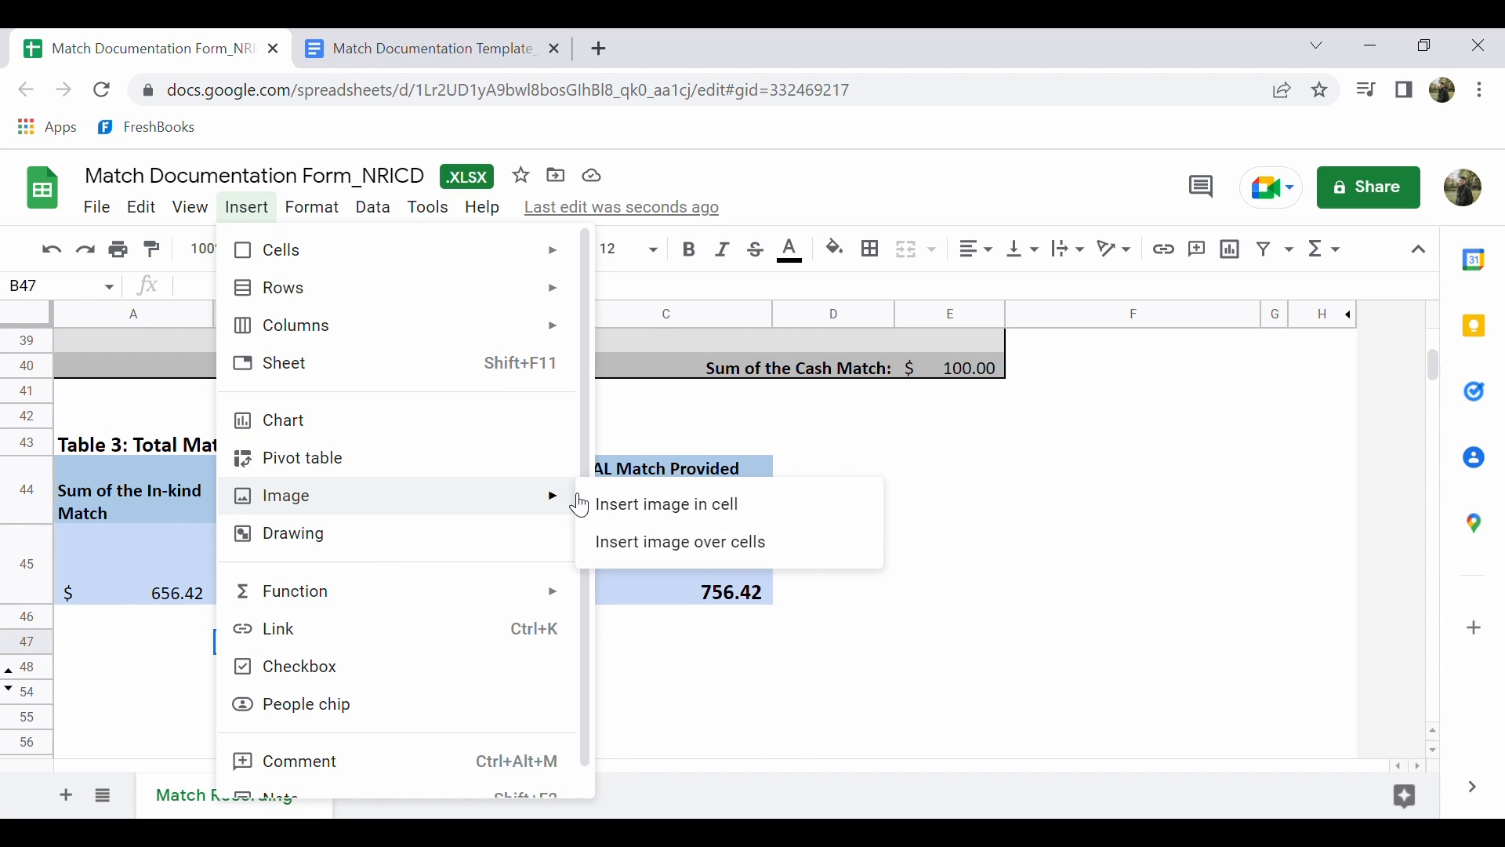
pyautogui.click(674, 558)
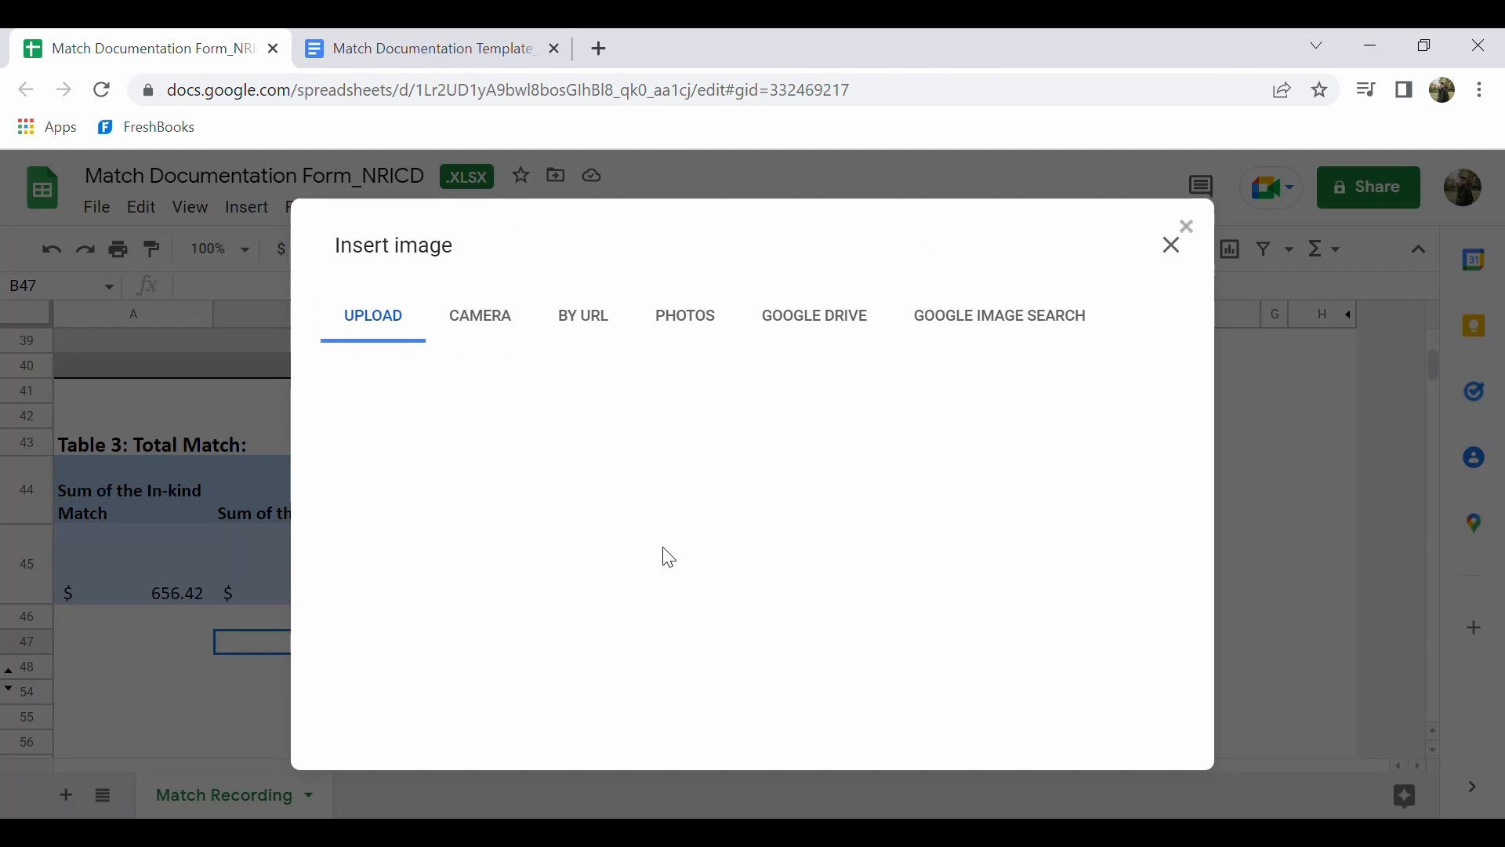
pyautogui.click(773, 641)
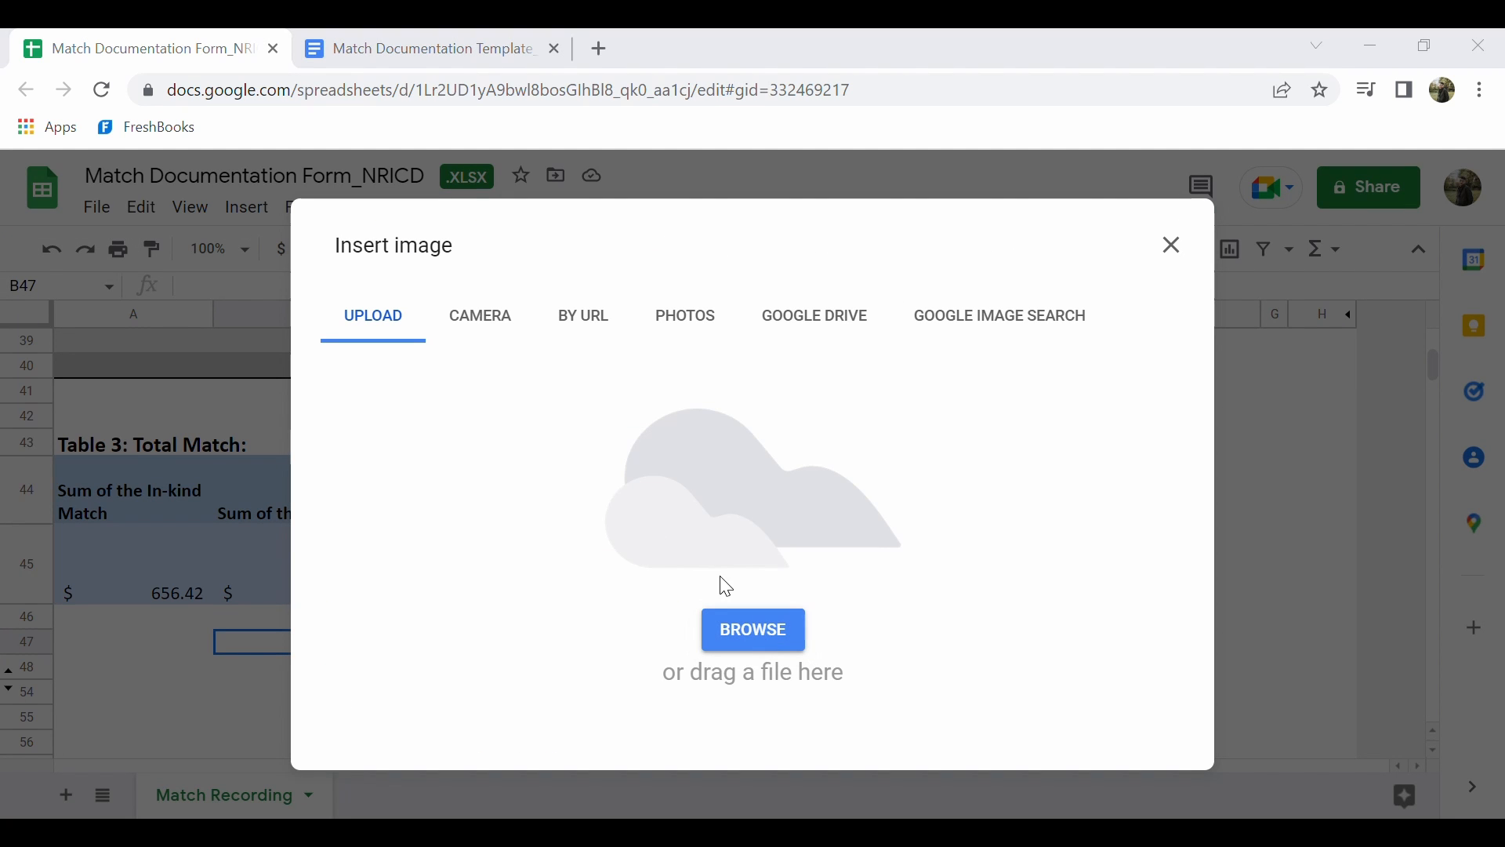
pyautogui.doubleClick(675, 256)
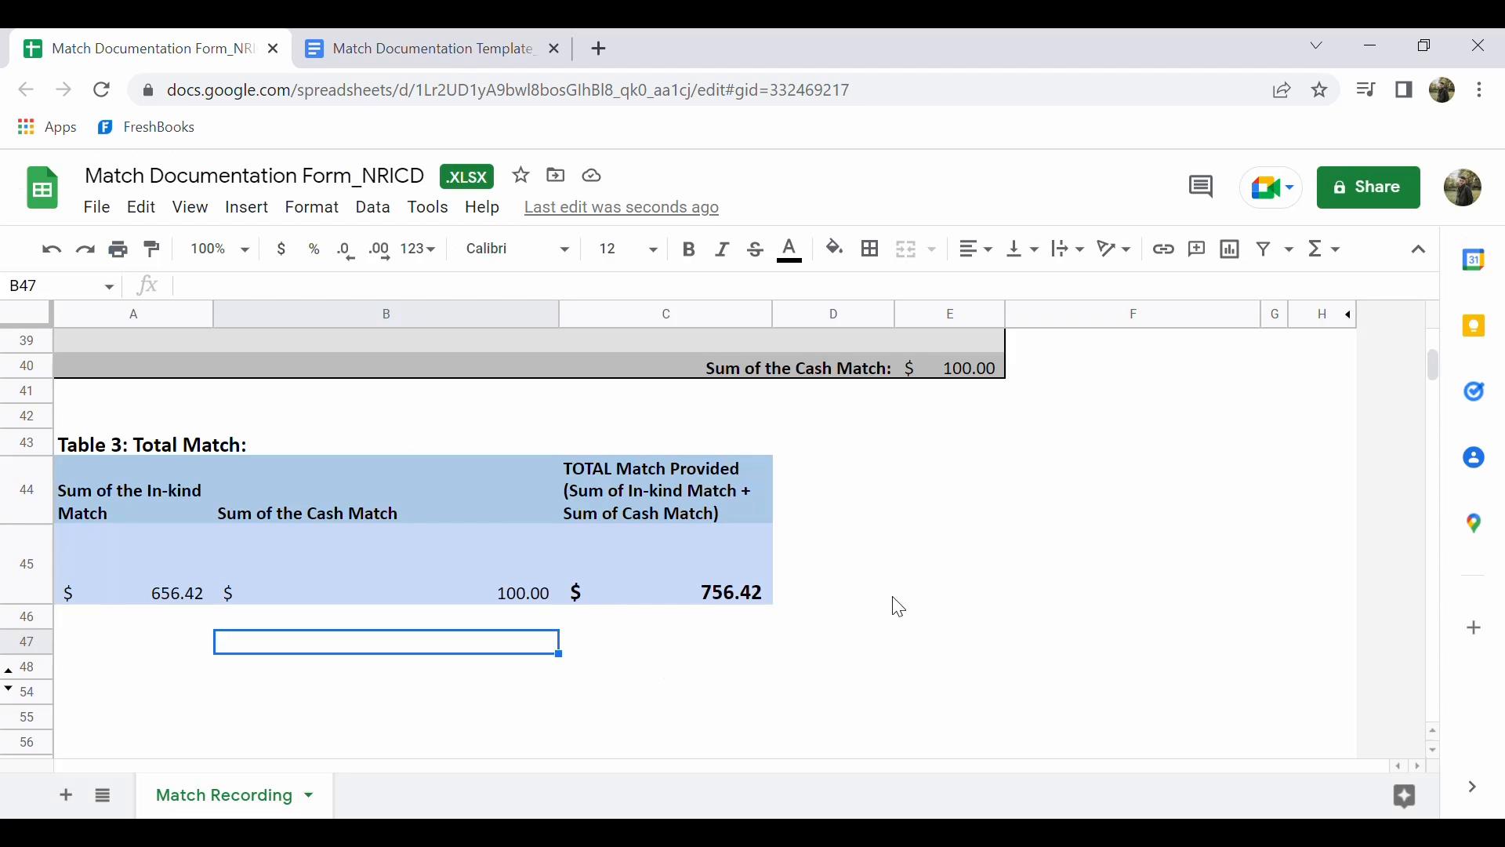
pyautogui.scroll(-1, 881, 608)
pyautogui.scroll(4, 881, 608)
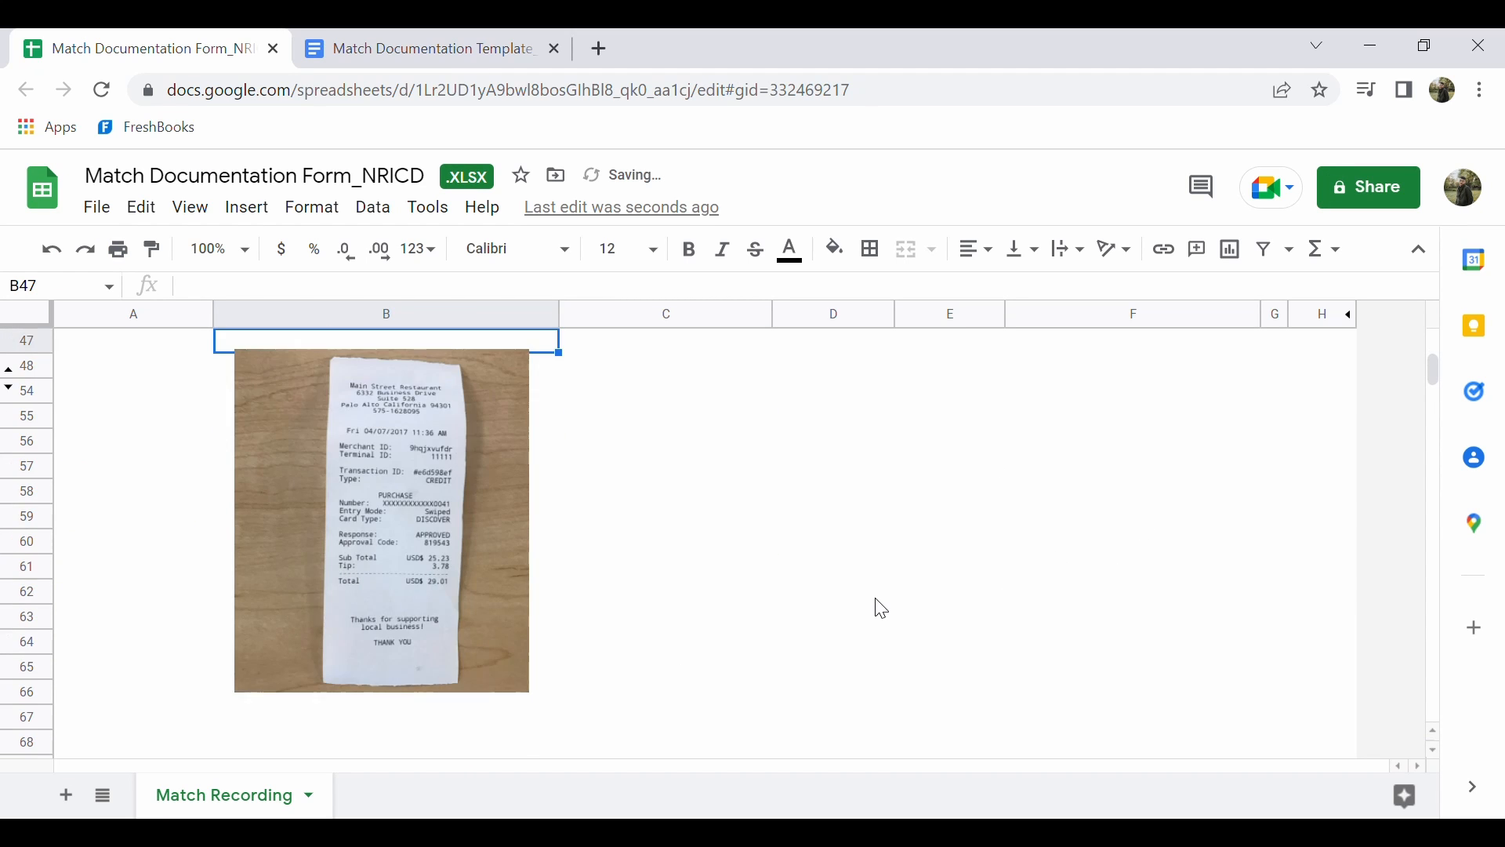
pyautogui.scroll(10, 882, 608)
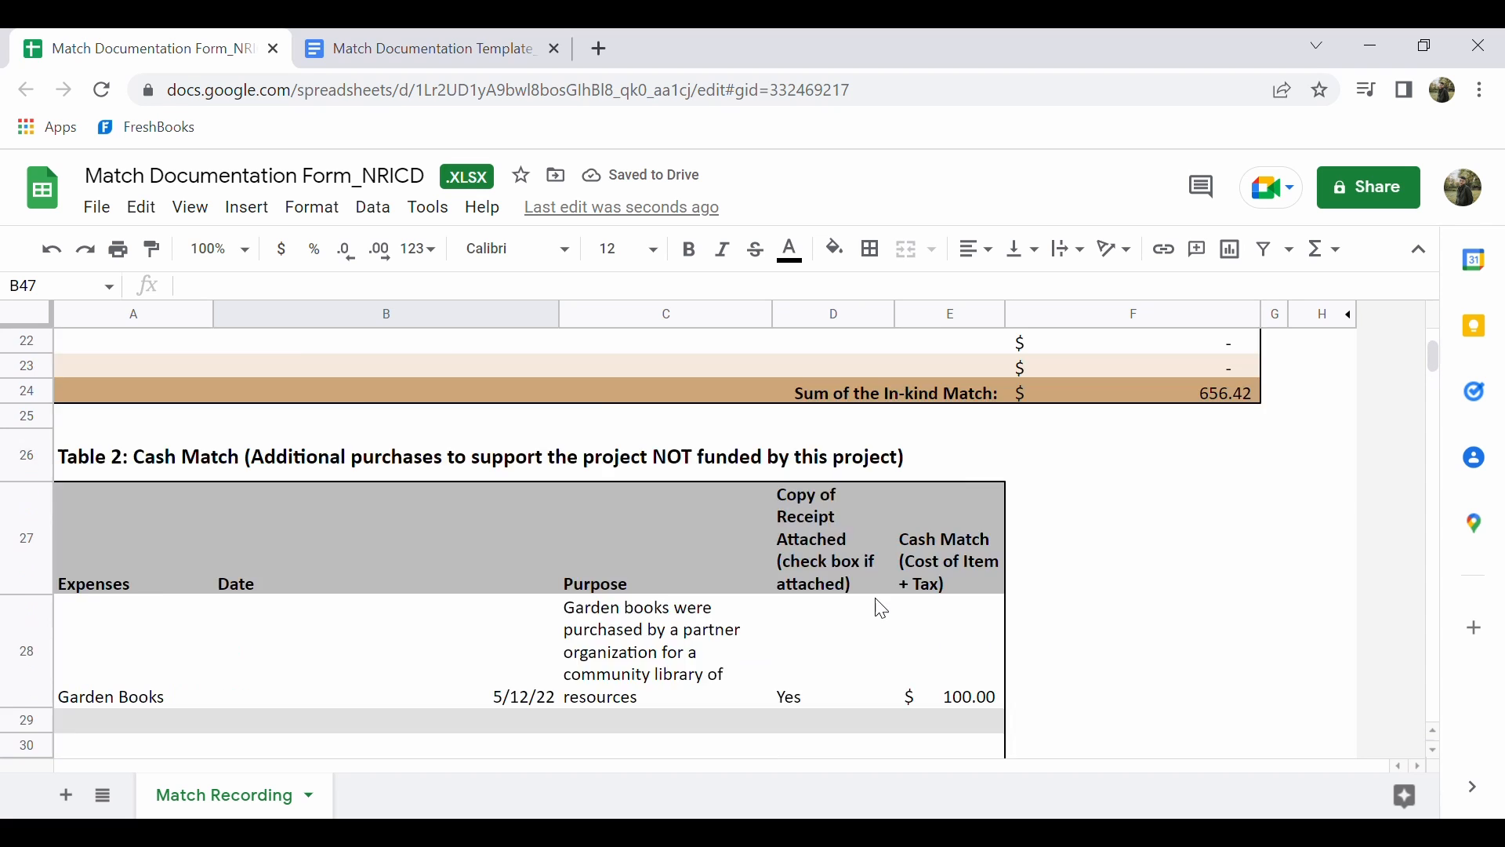